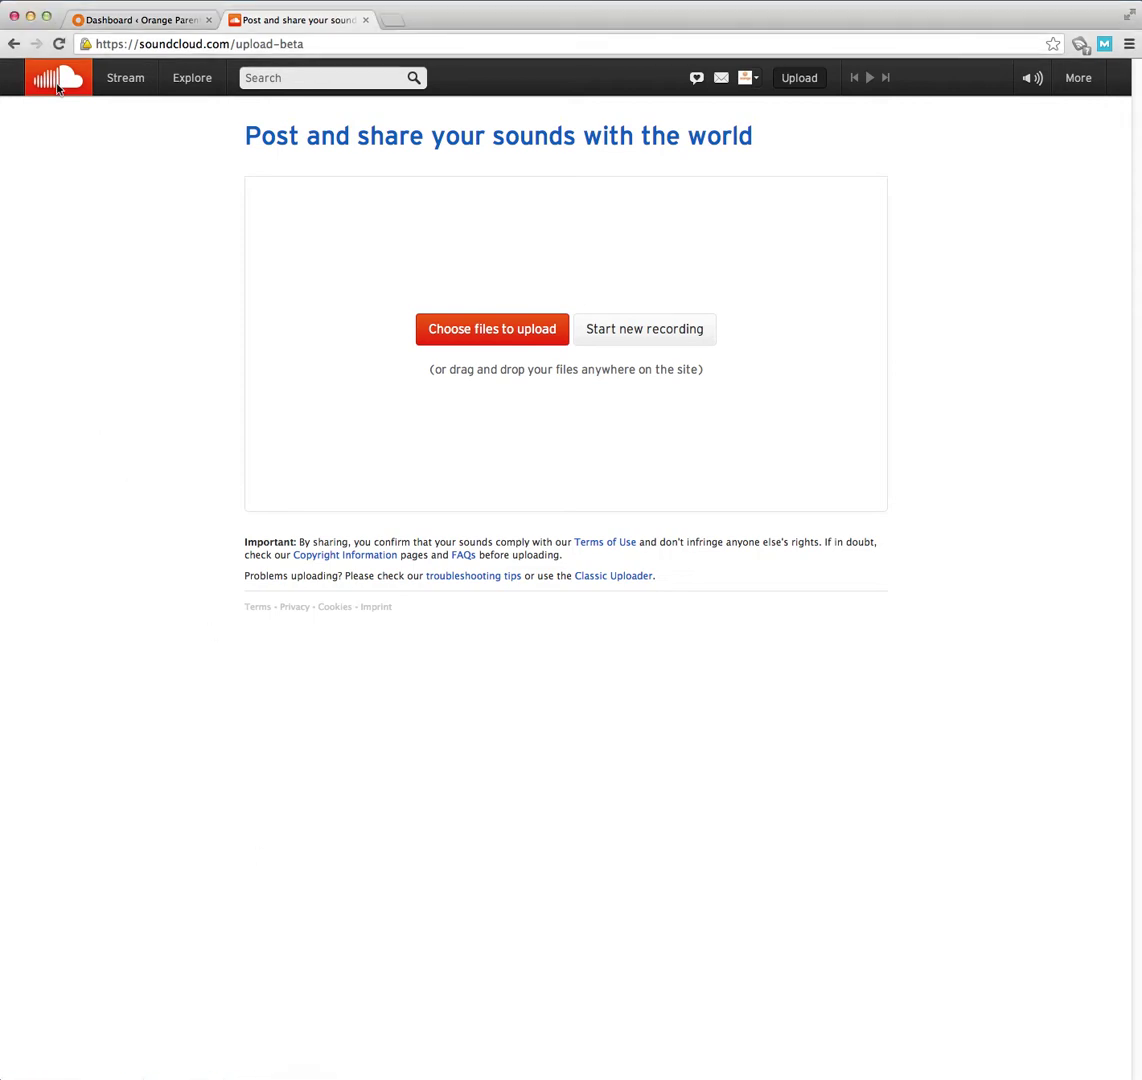
pyautogui.click(57, 88)
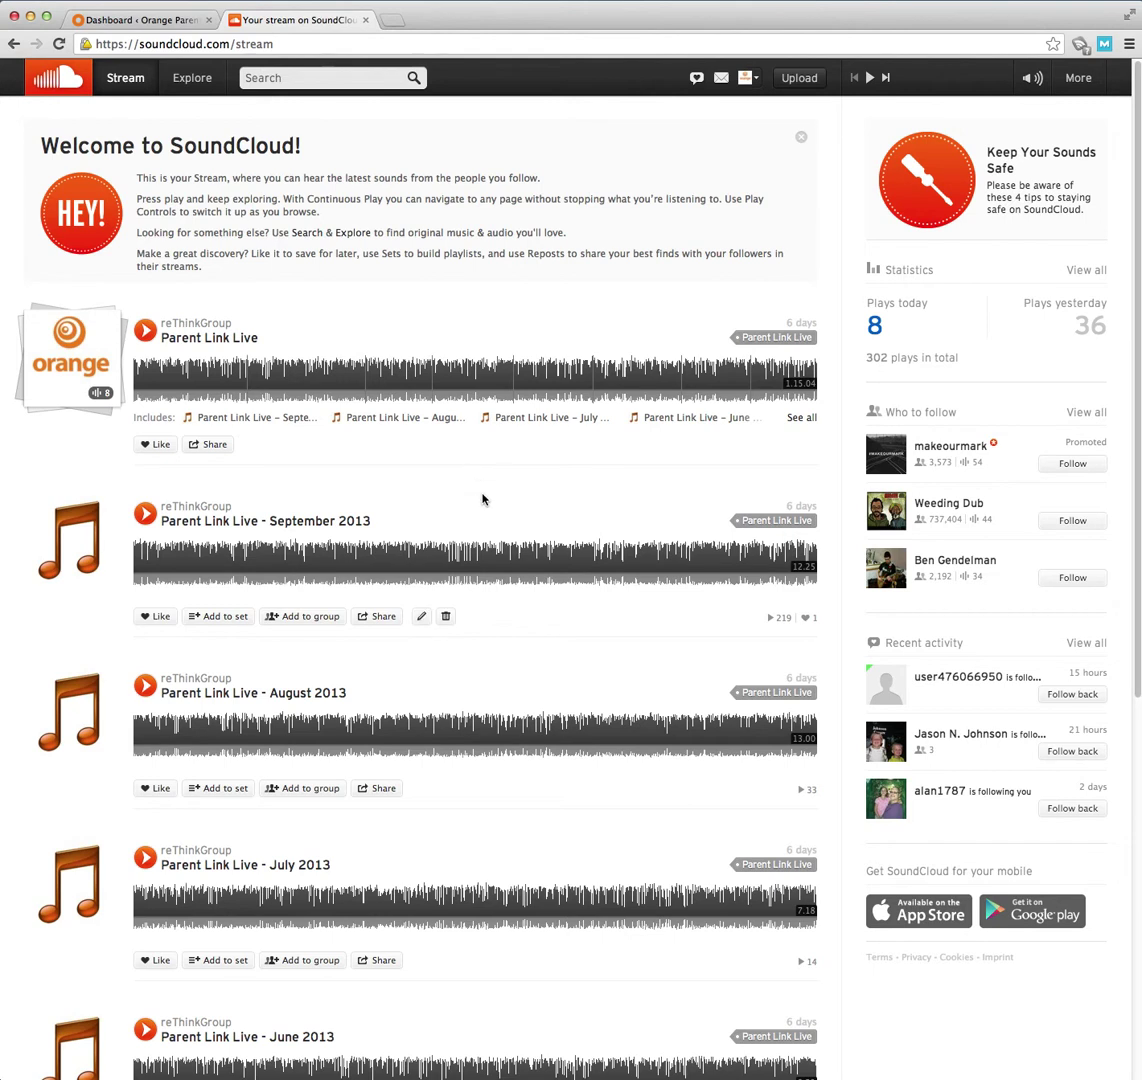
pyautogui.scroll(-3, 484, 500)
pyautogui.scroll(3, 482, 498)
pyautogui.click(150, 21)
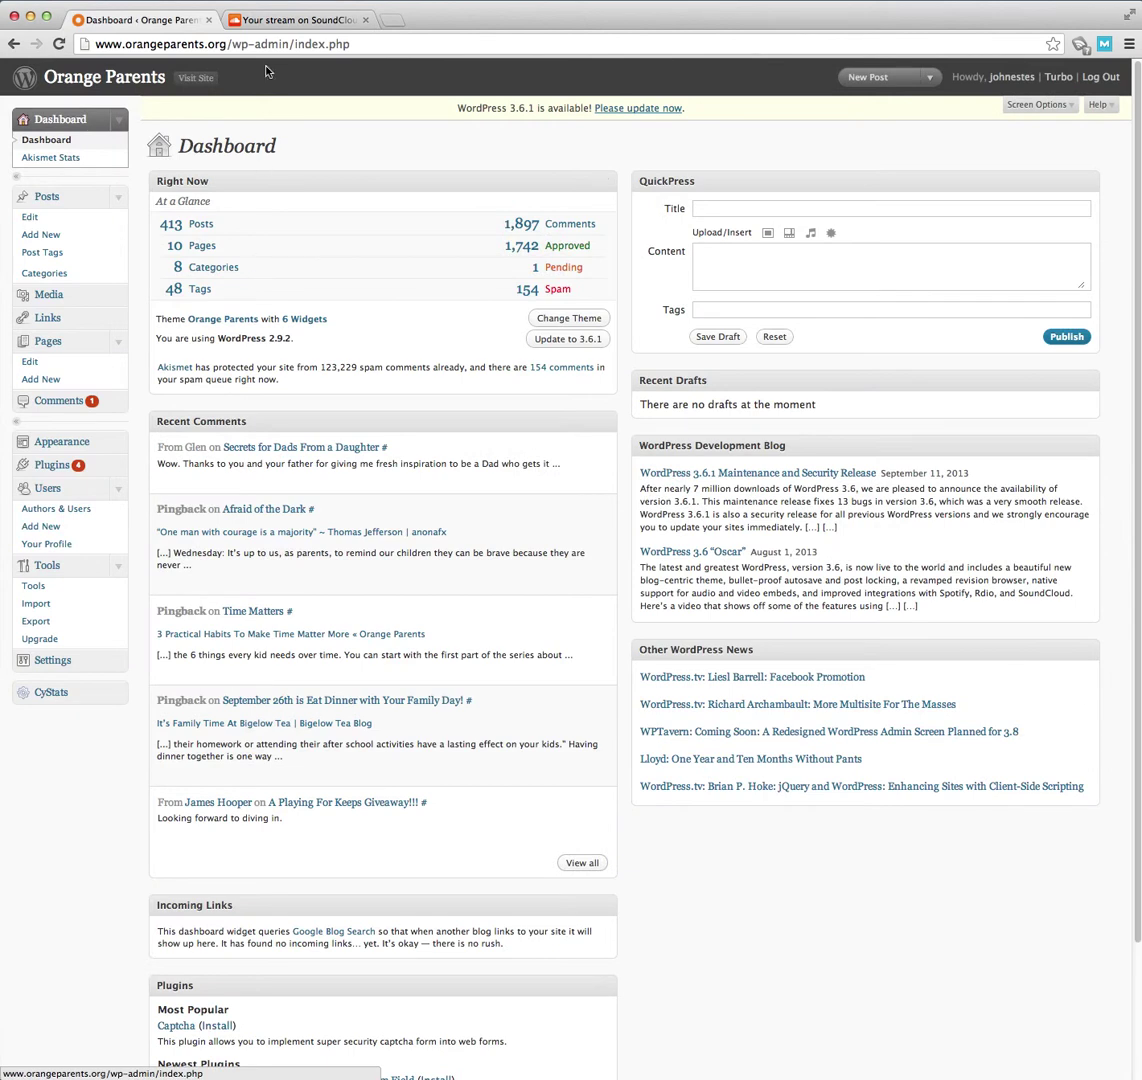
pyautogui.click(277, 23)
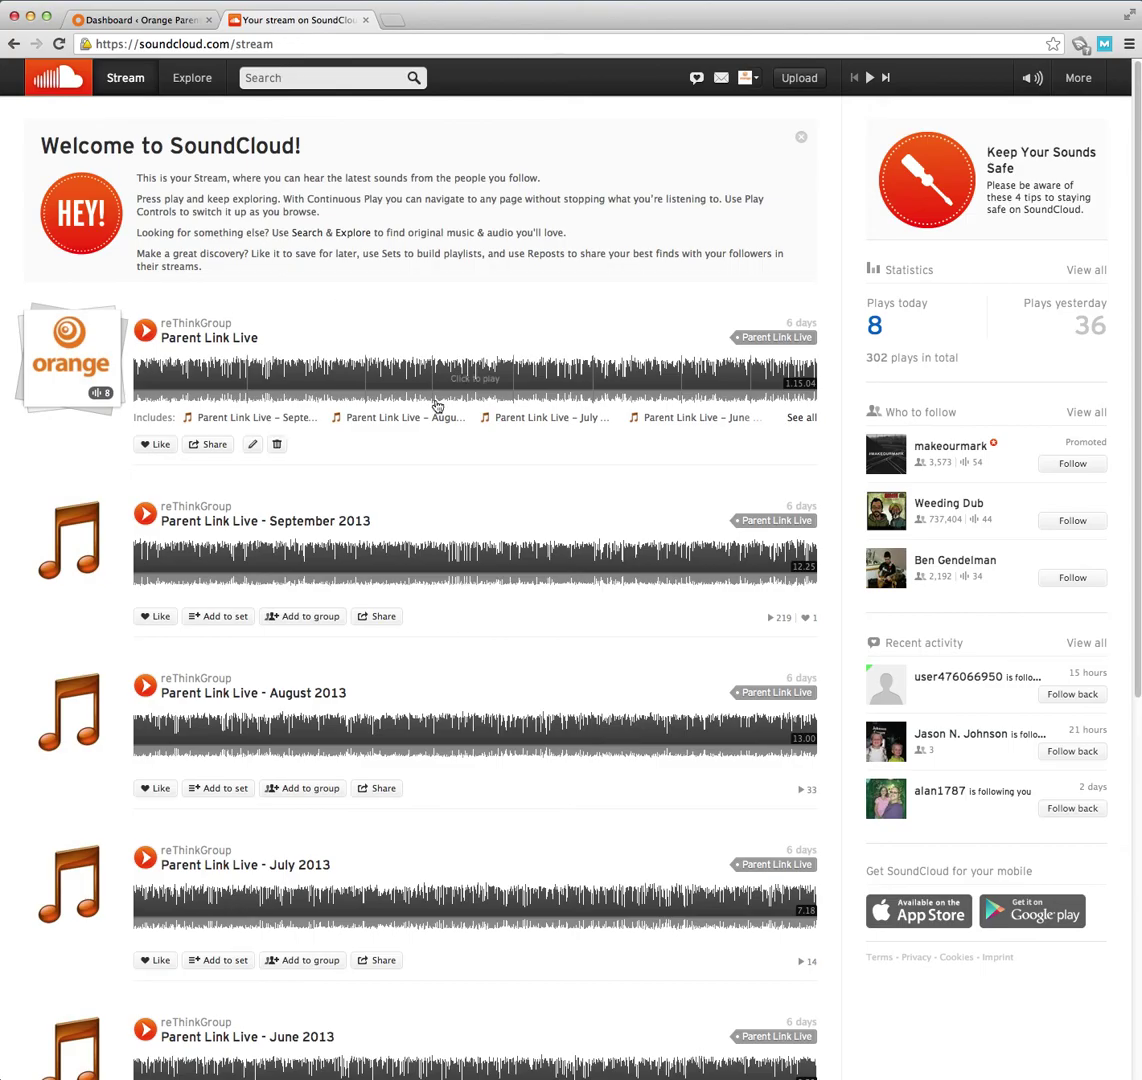
pyautogui.scroll(-2, 613, 494)
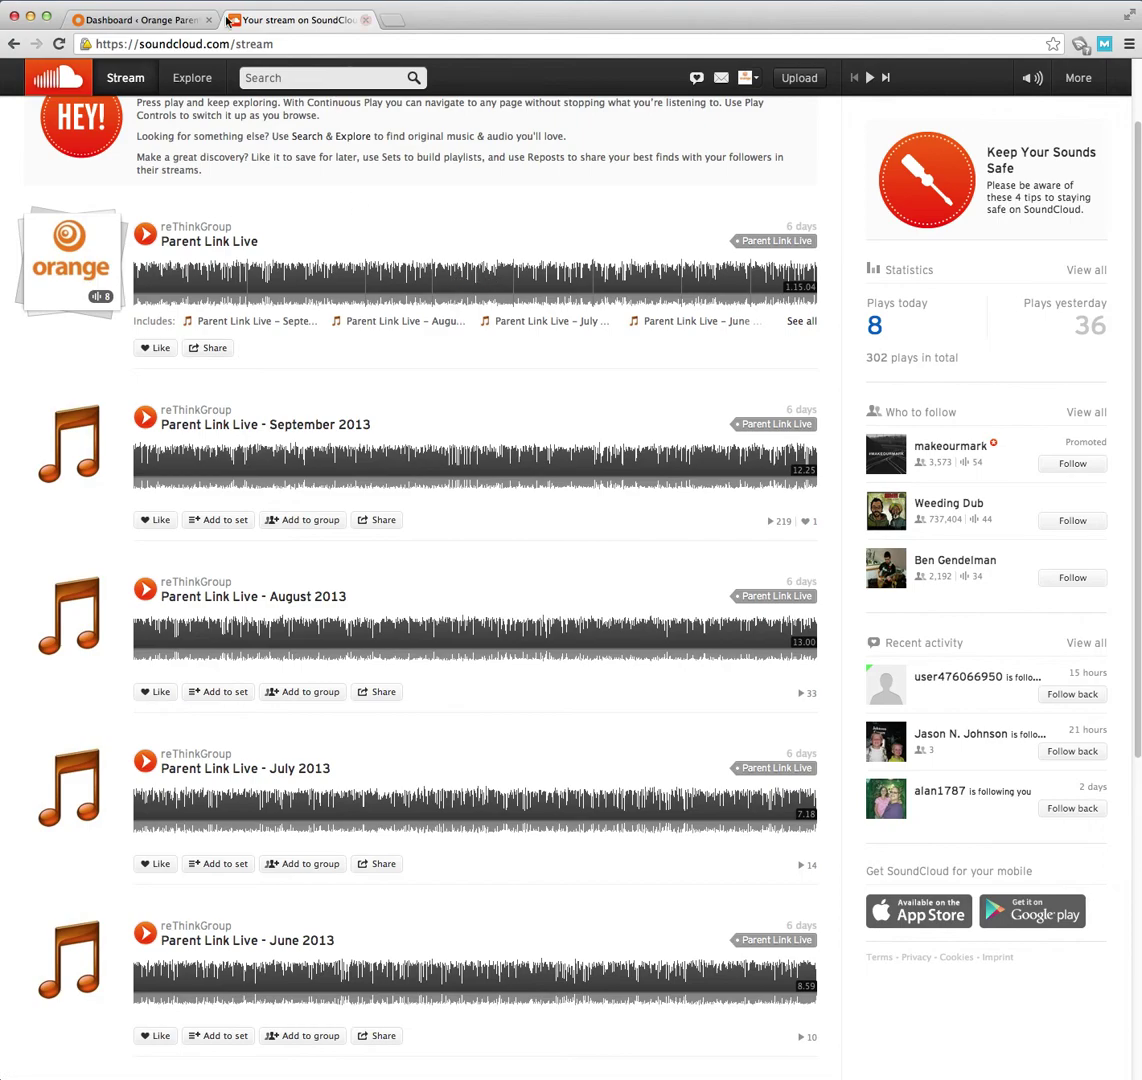
pyautogui.click(140, 20)
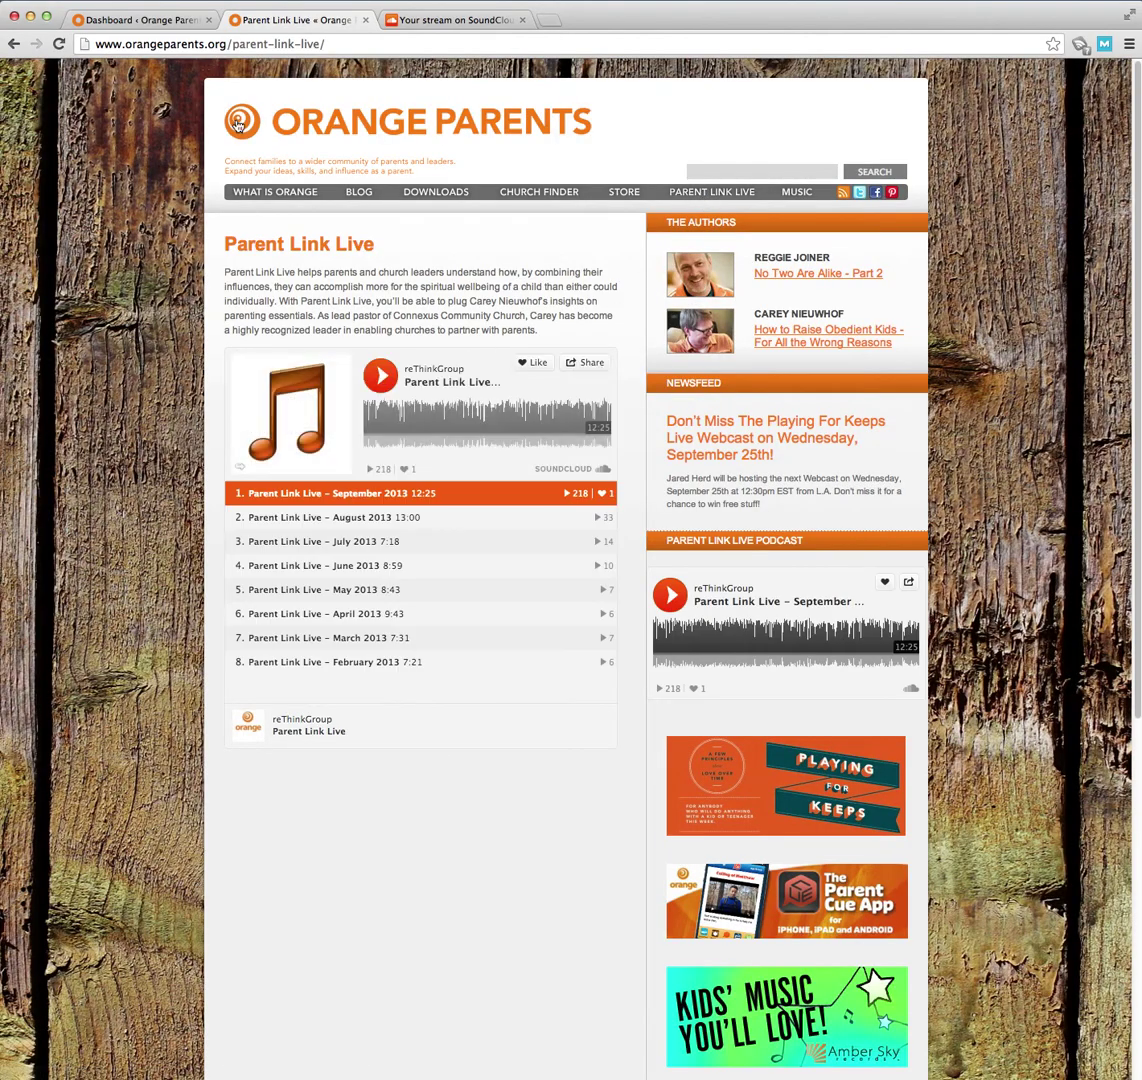
pyautogui.click(430, 21)
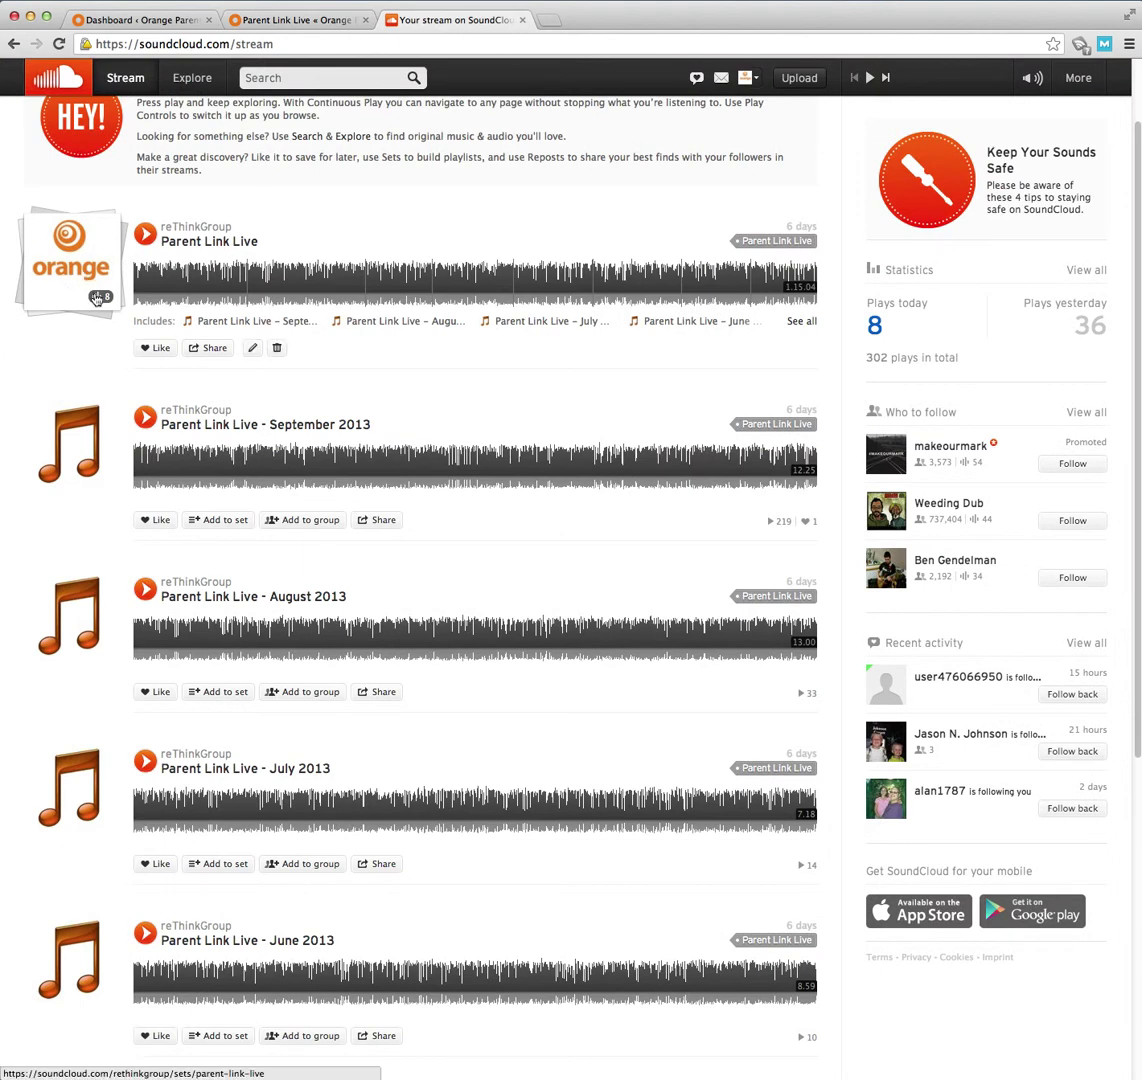
pyautogui.click(300, 20)
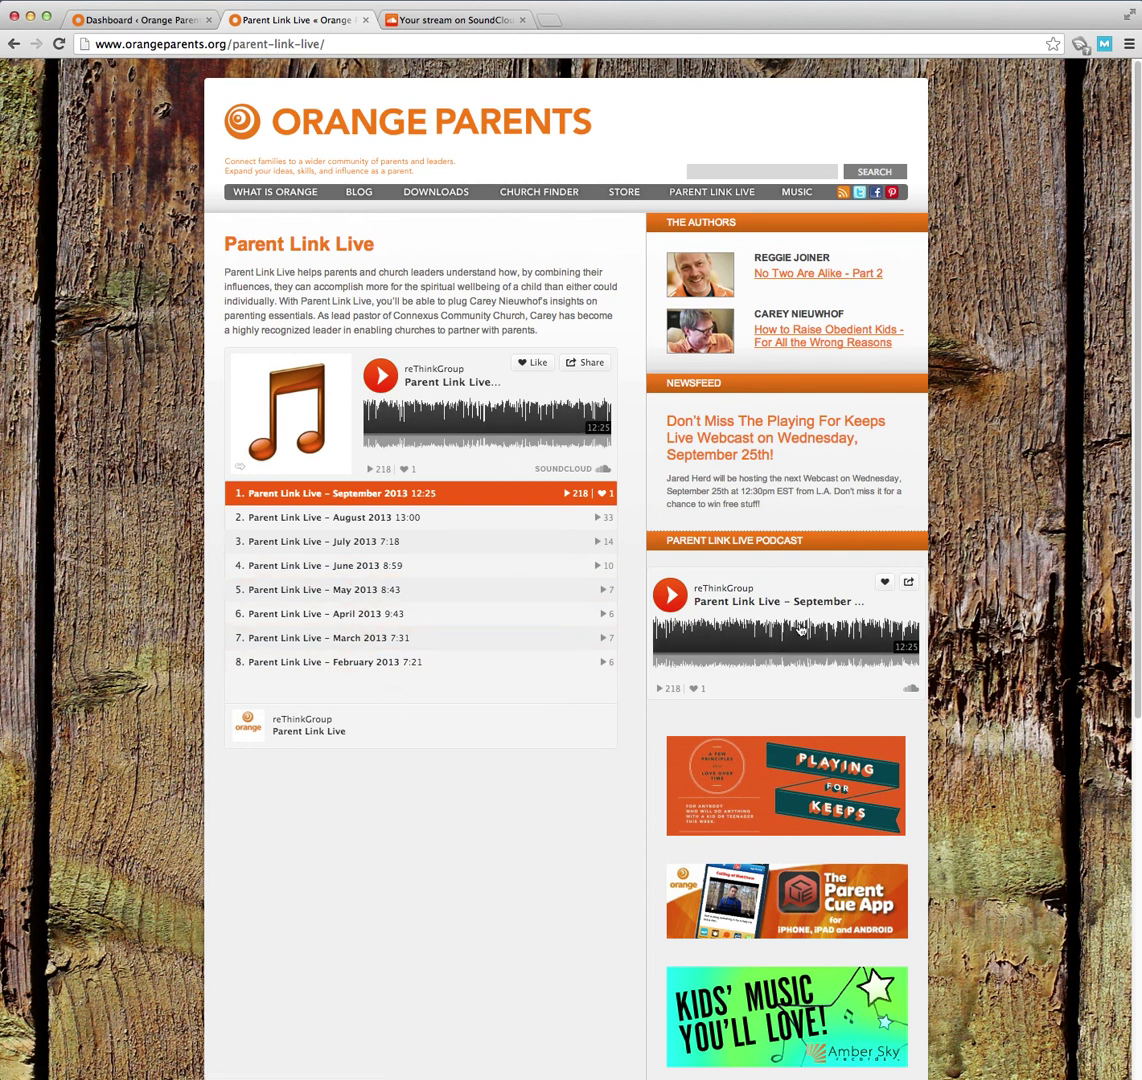
pyautogui.click(448, 22)
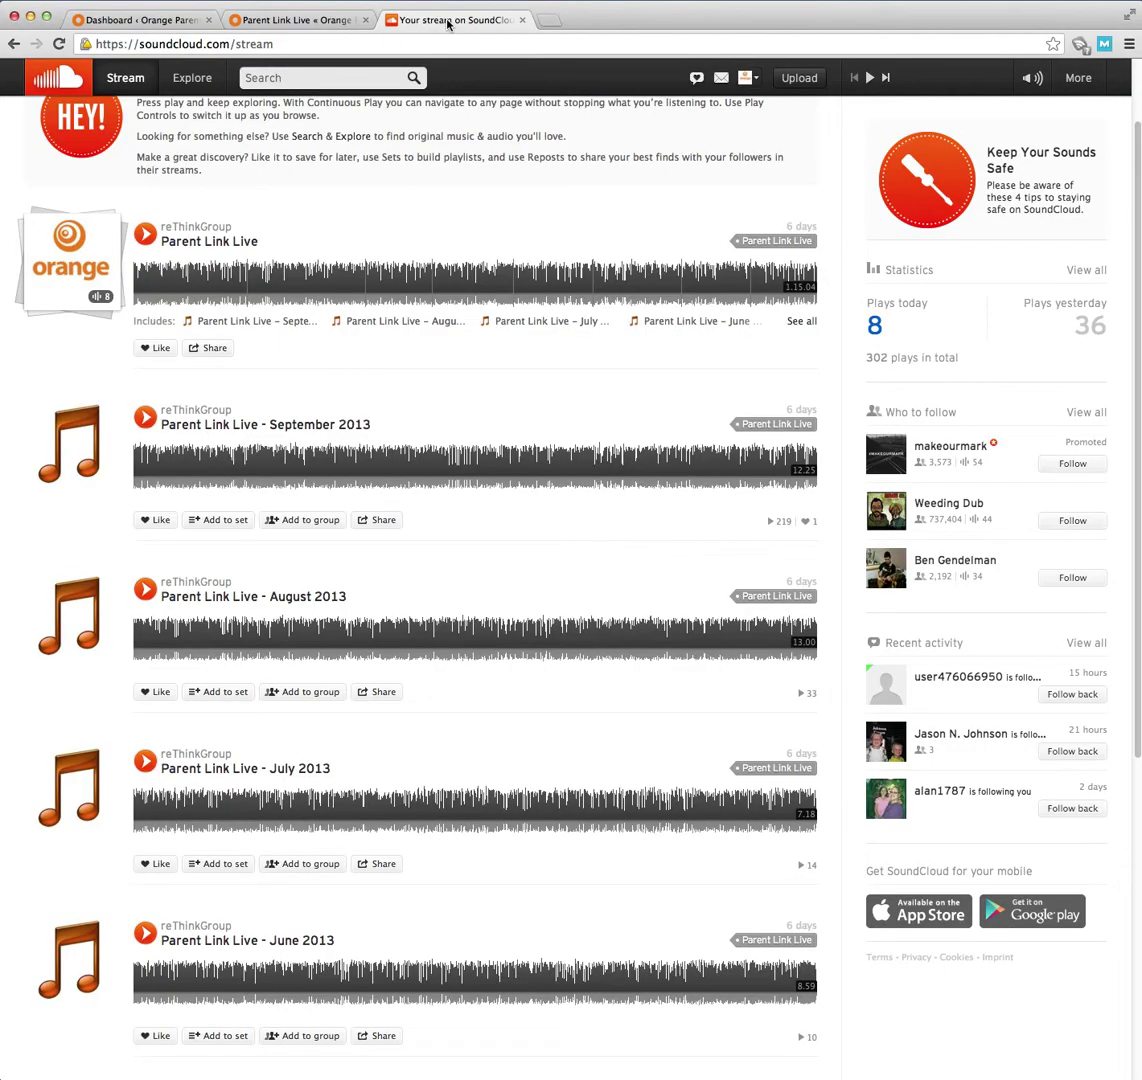
pyautogui.scroll(2, 607, 342)
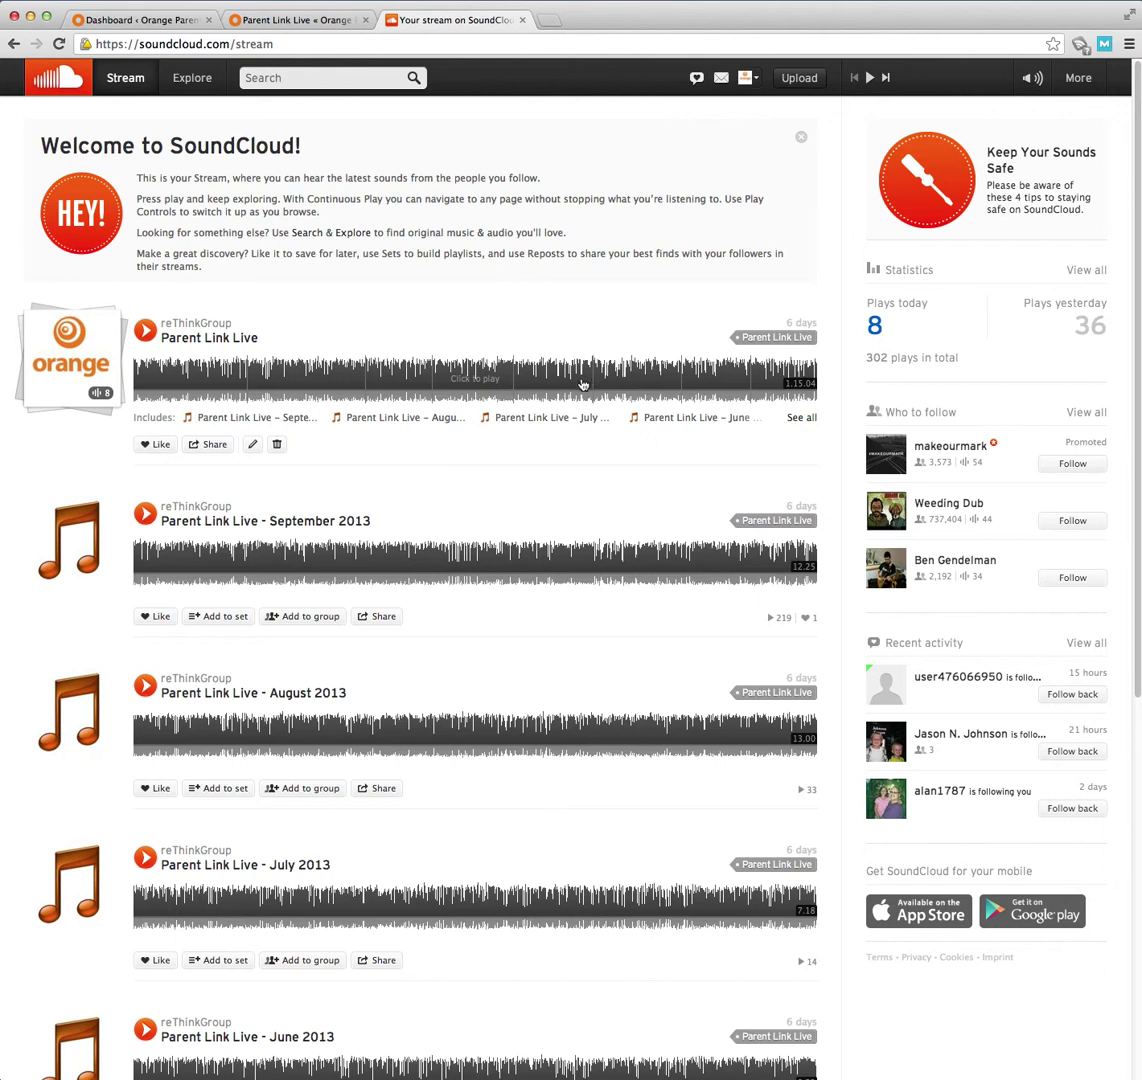
# - Upload Test Audio.mp3 from the Test Audio folder to SoundCloud
pyautogui.click(790, 80)
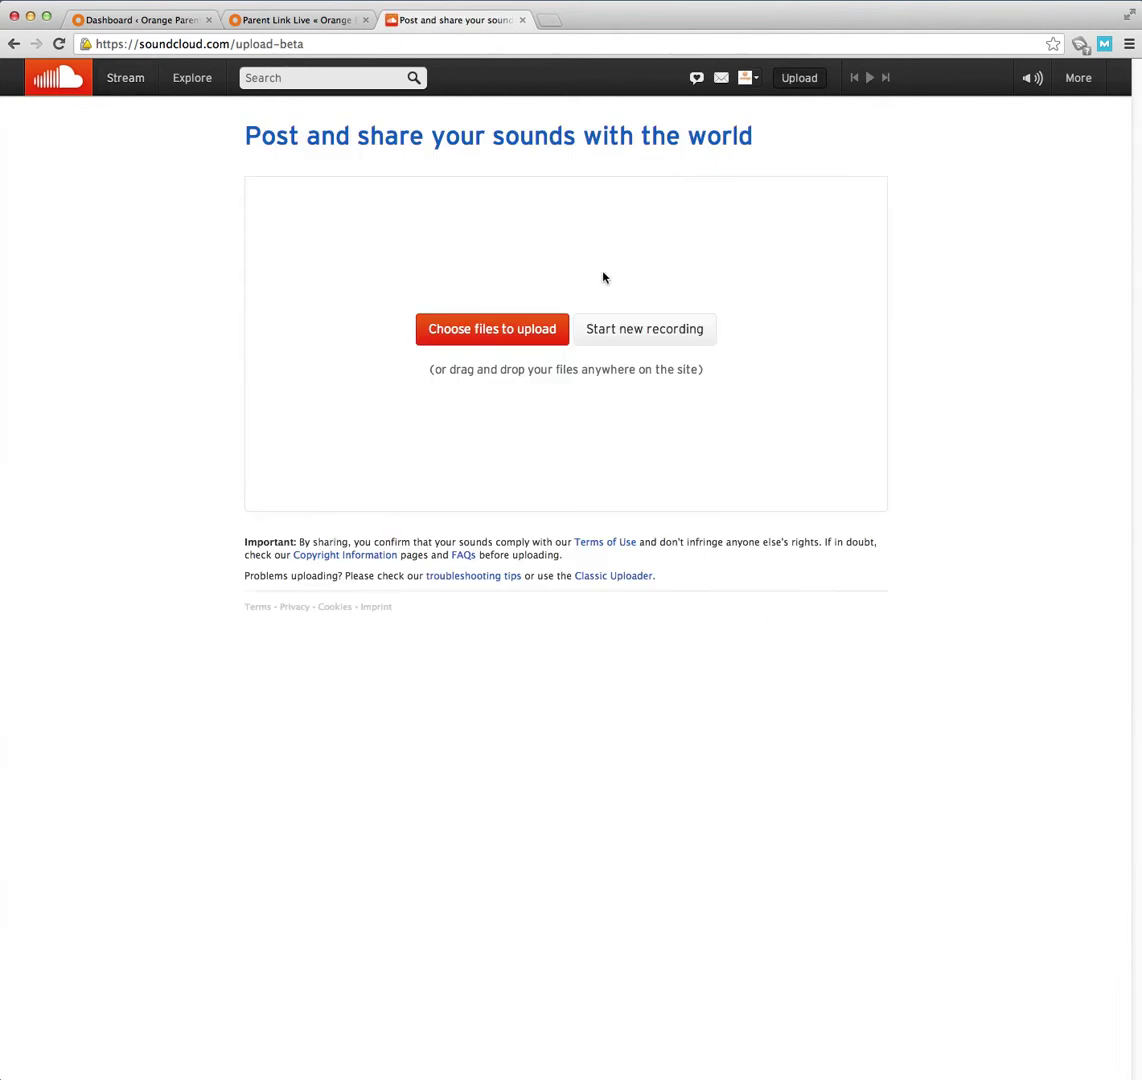
pyautogui.click(501, 333)
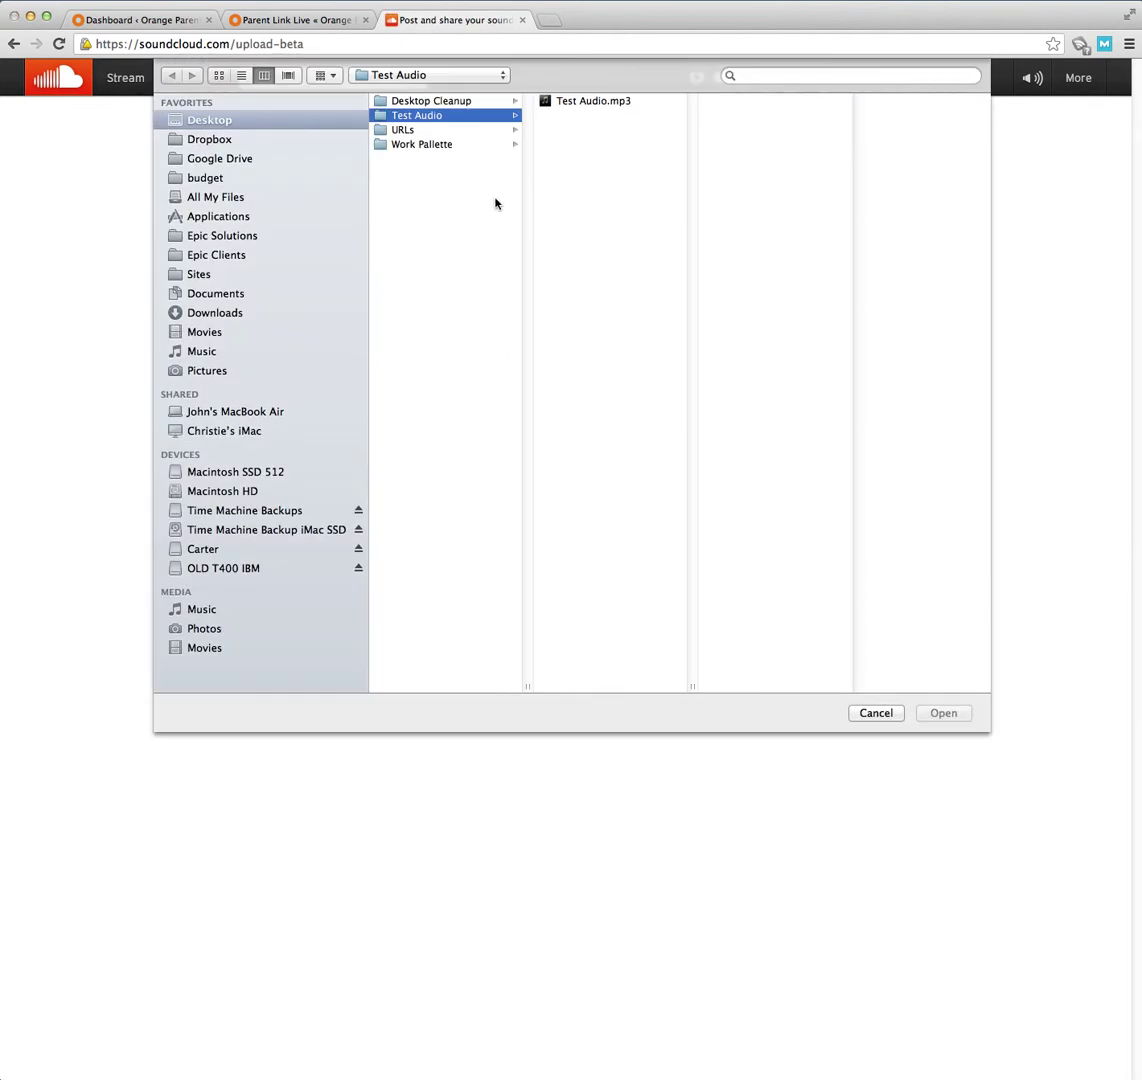
pyautogui.click(586, 104)
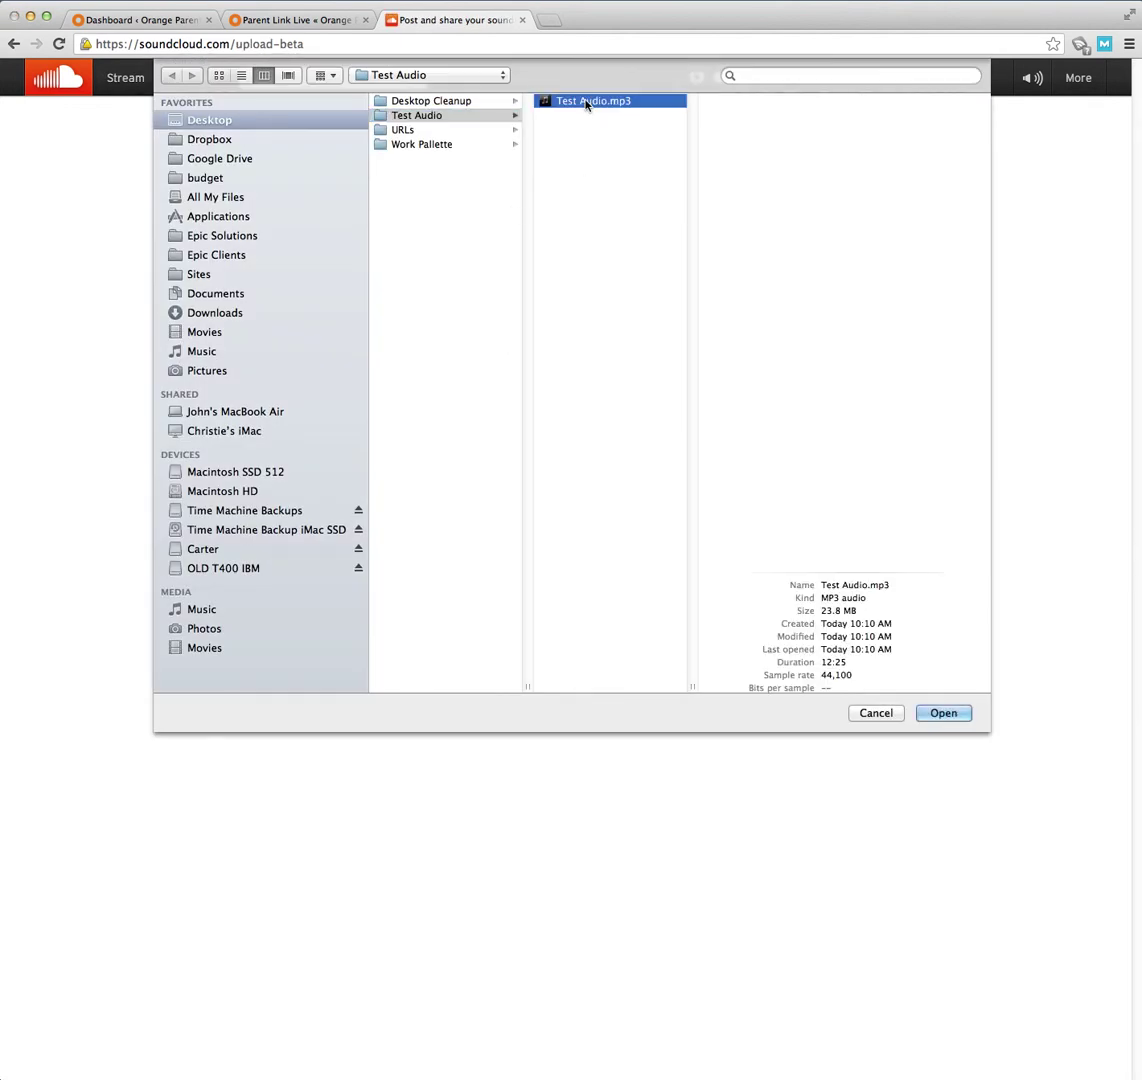
pyautogui.click(951, 719)
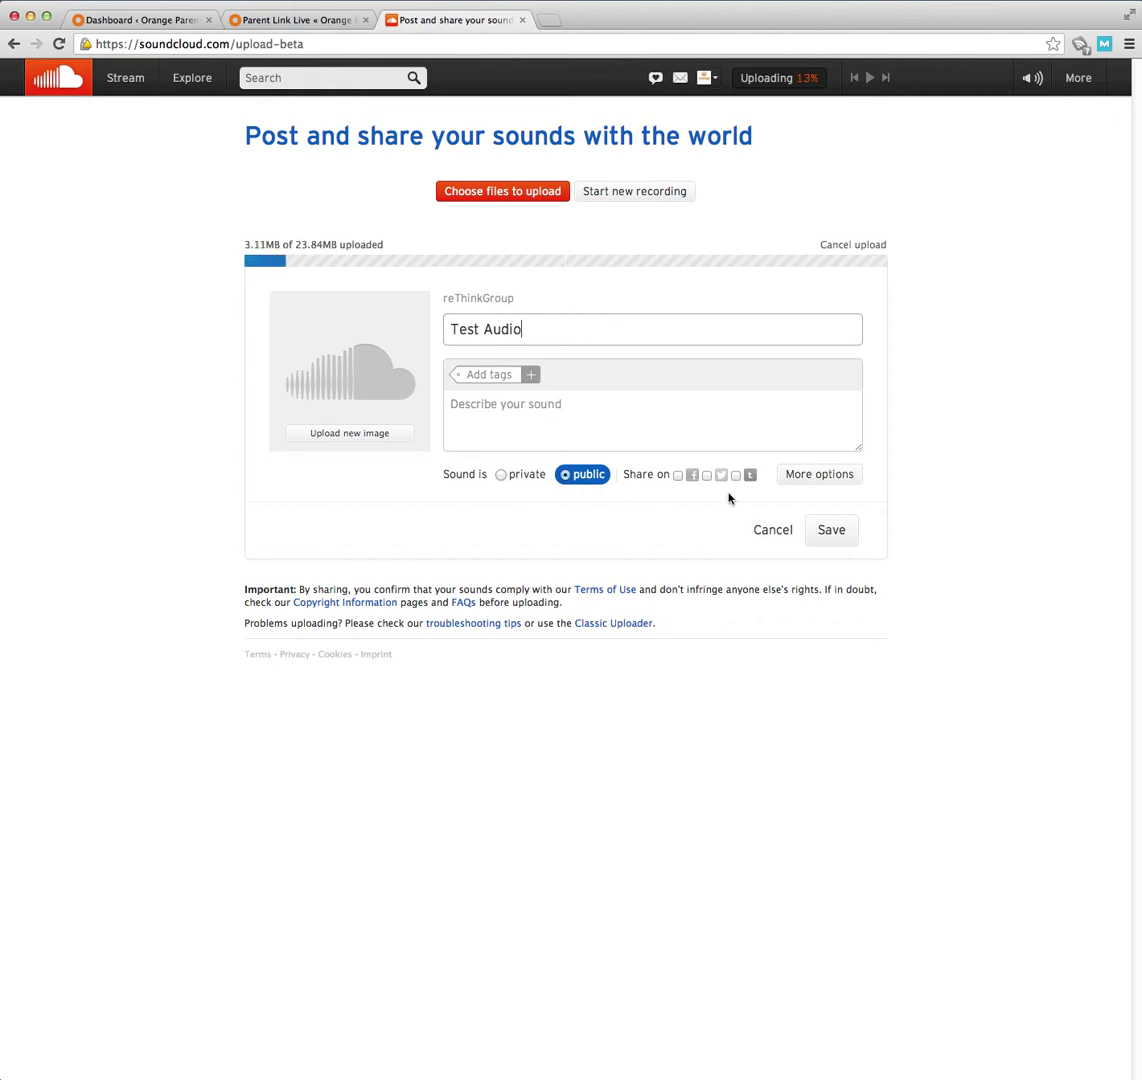
# - Add the tag 'Stuff Leaders Want' to the uploading Test Audio track
pyautogui.click(515, 378)
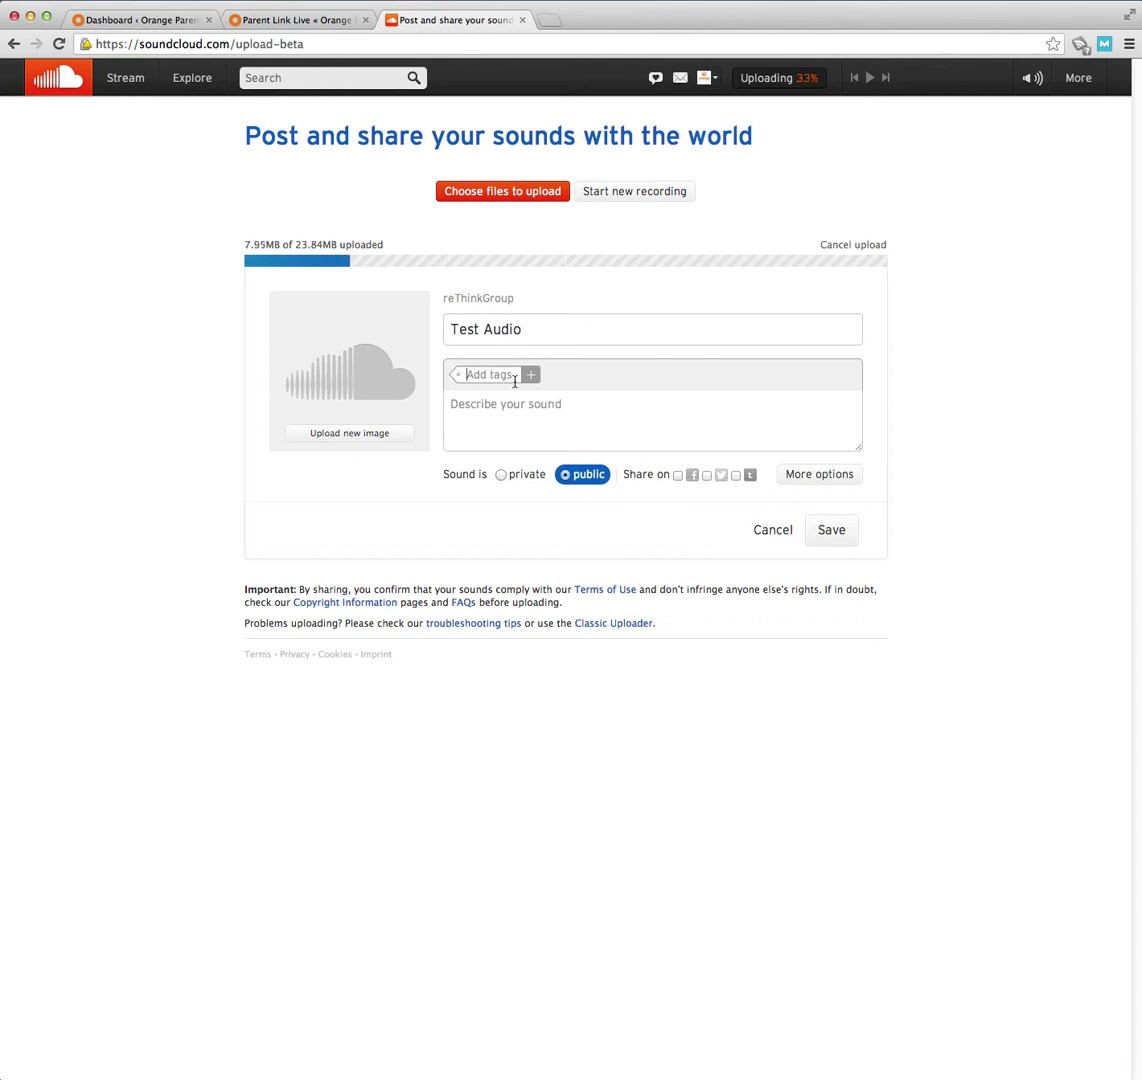
pyautogui.write('What')
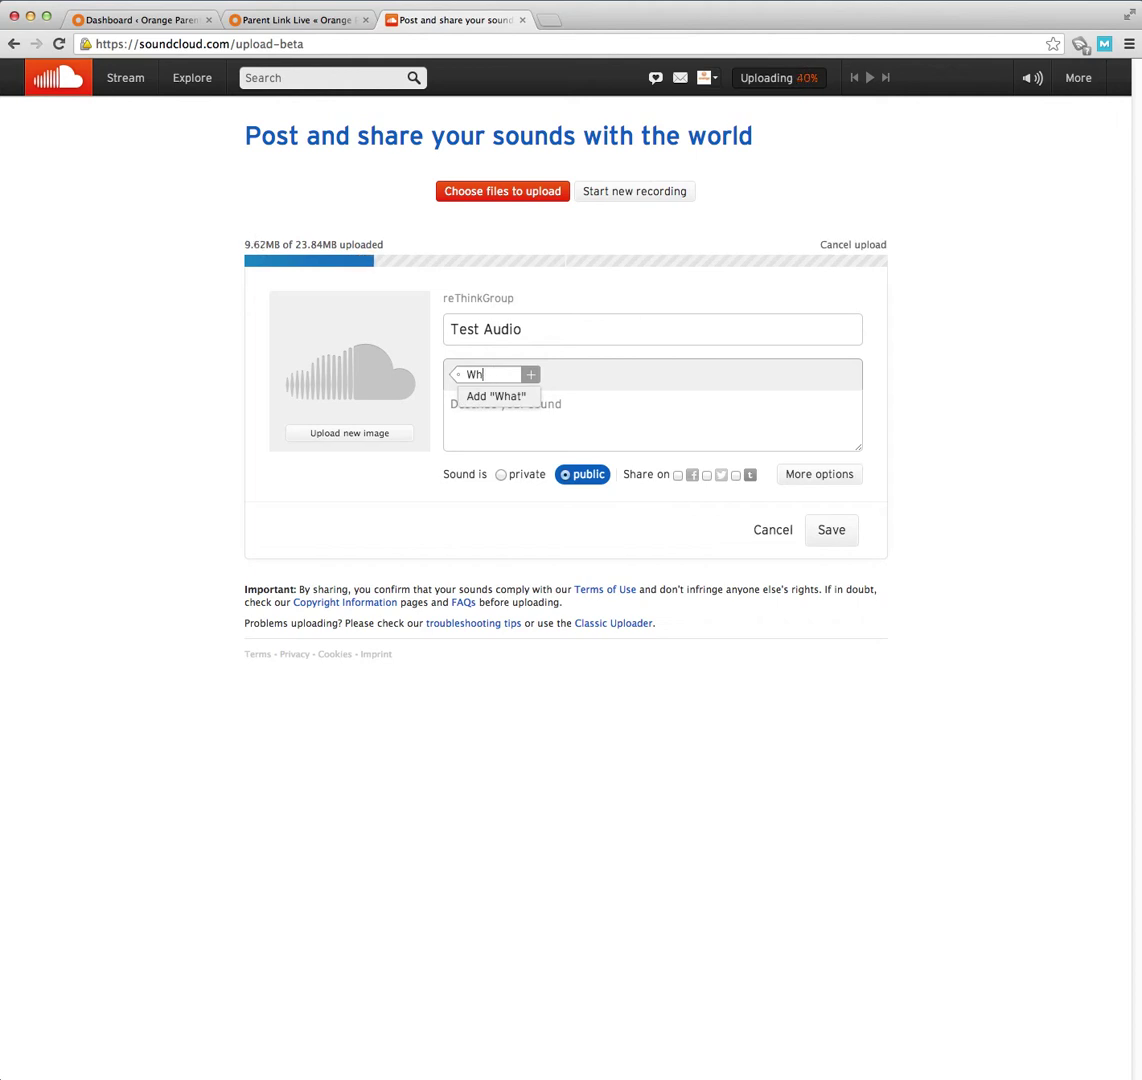
pyautogui.press('BackSpace')
pyautogui.press('BackSpace')
pyautogui.write('Stuff')
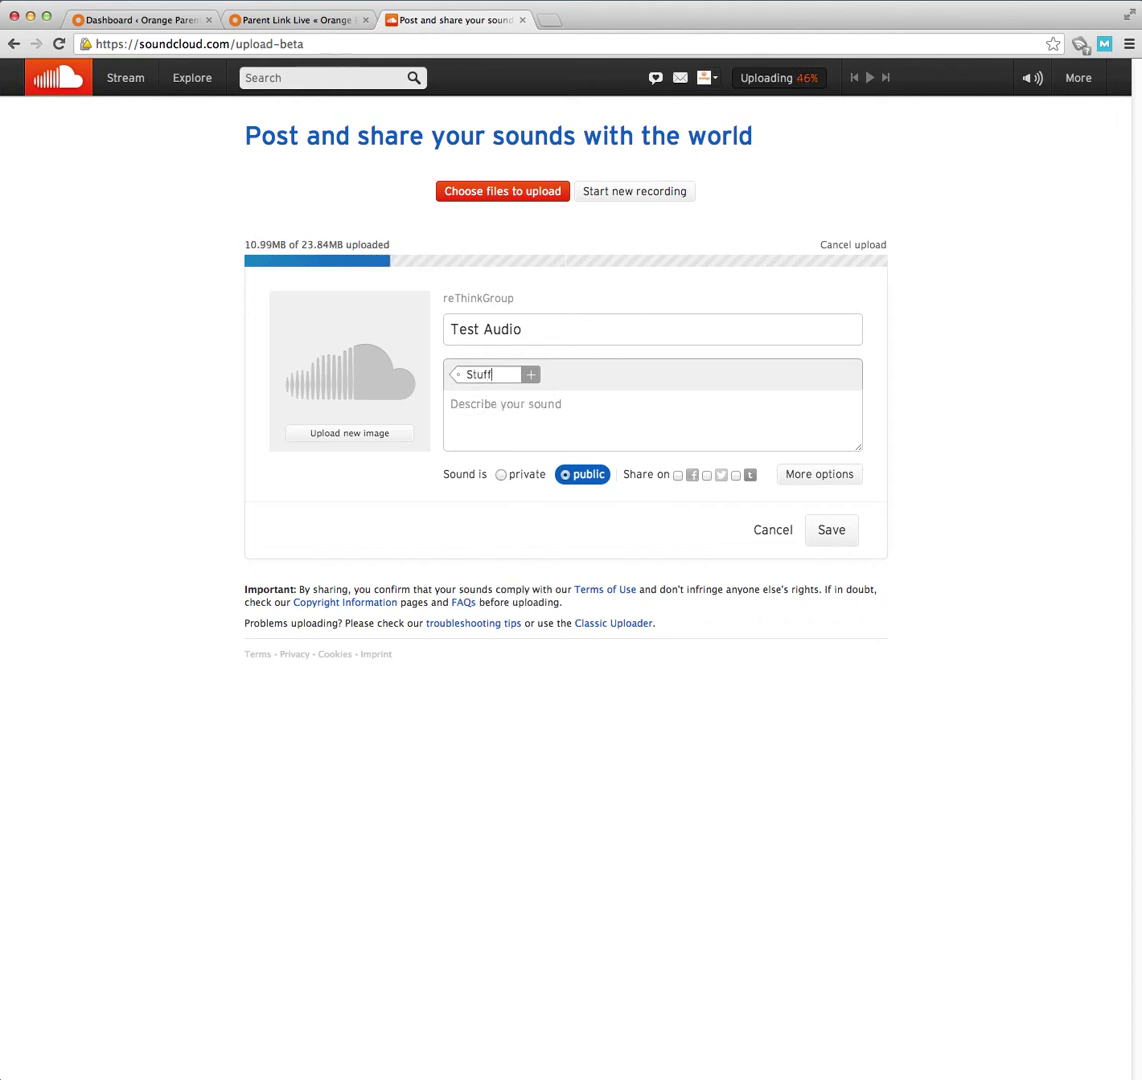
pyautogui.write(' Leaders')
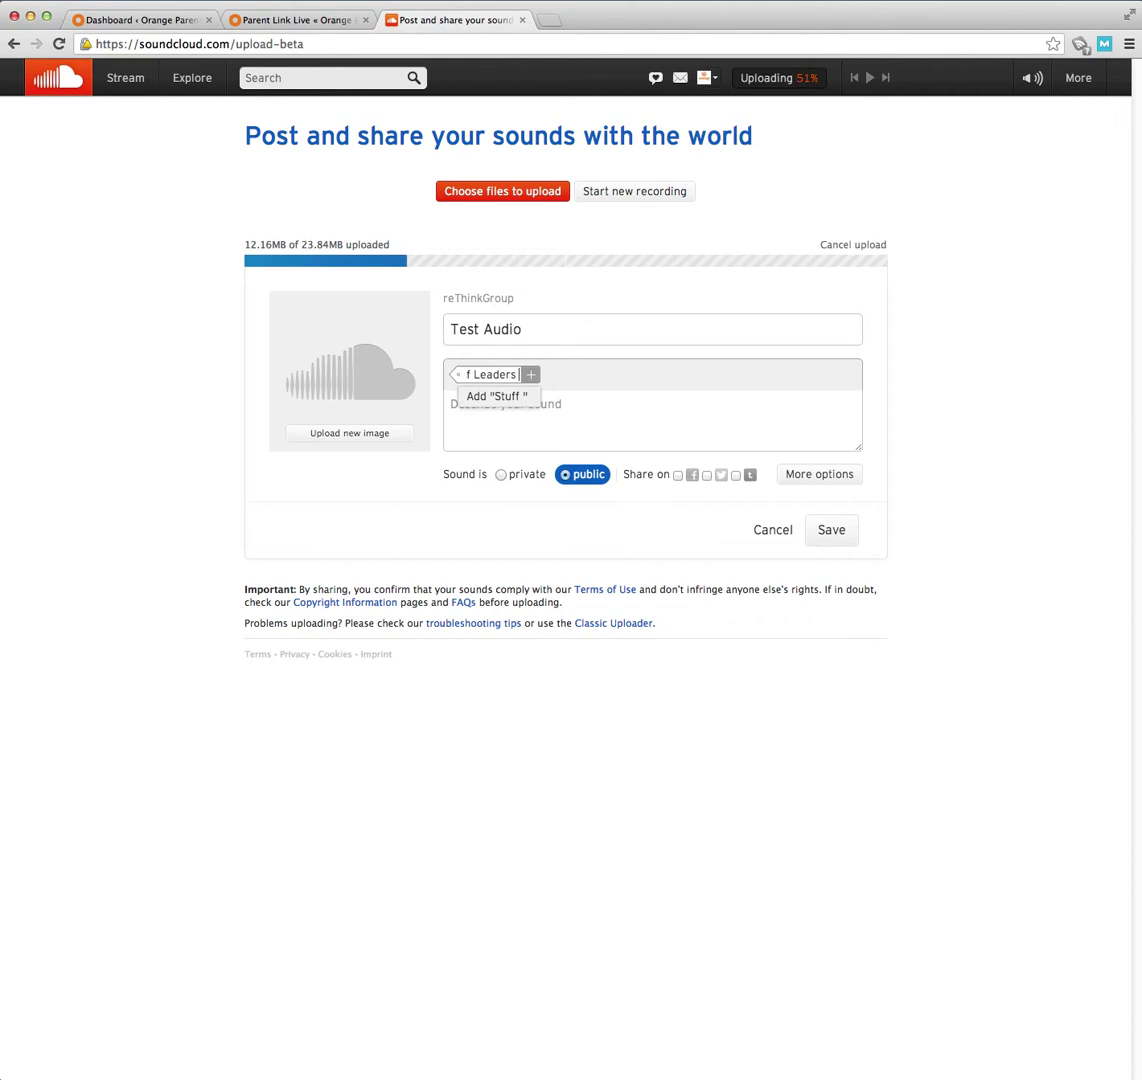
pyautogui.write(' Want')
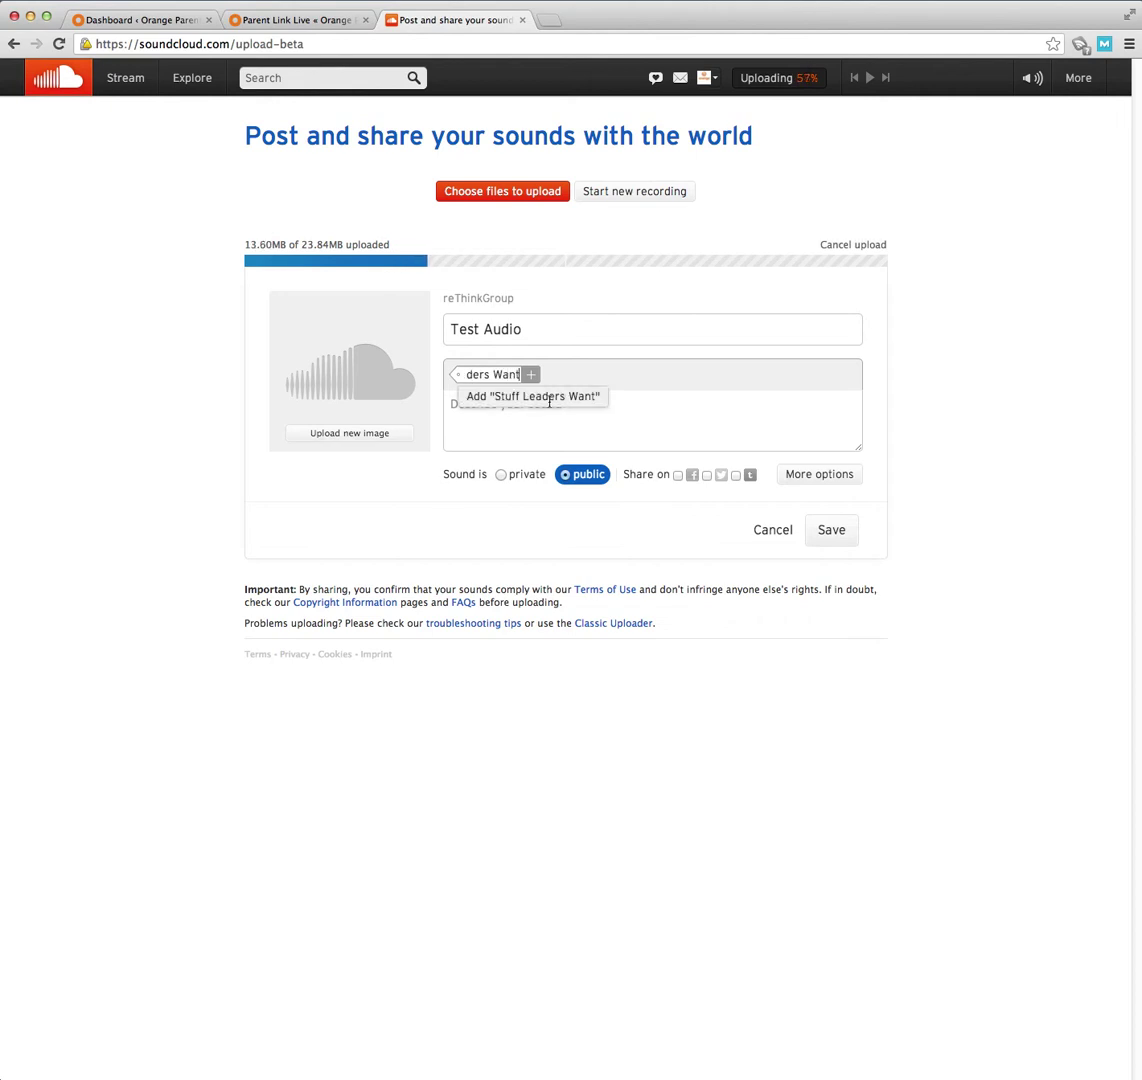
pyautogui.click(496, 395)
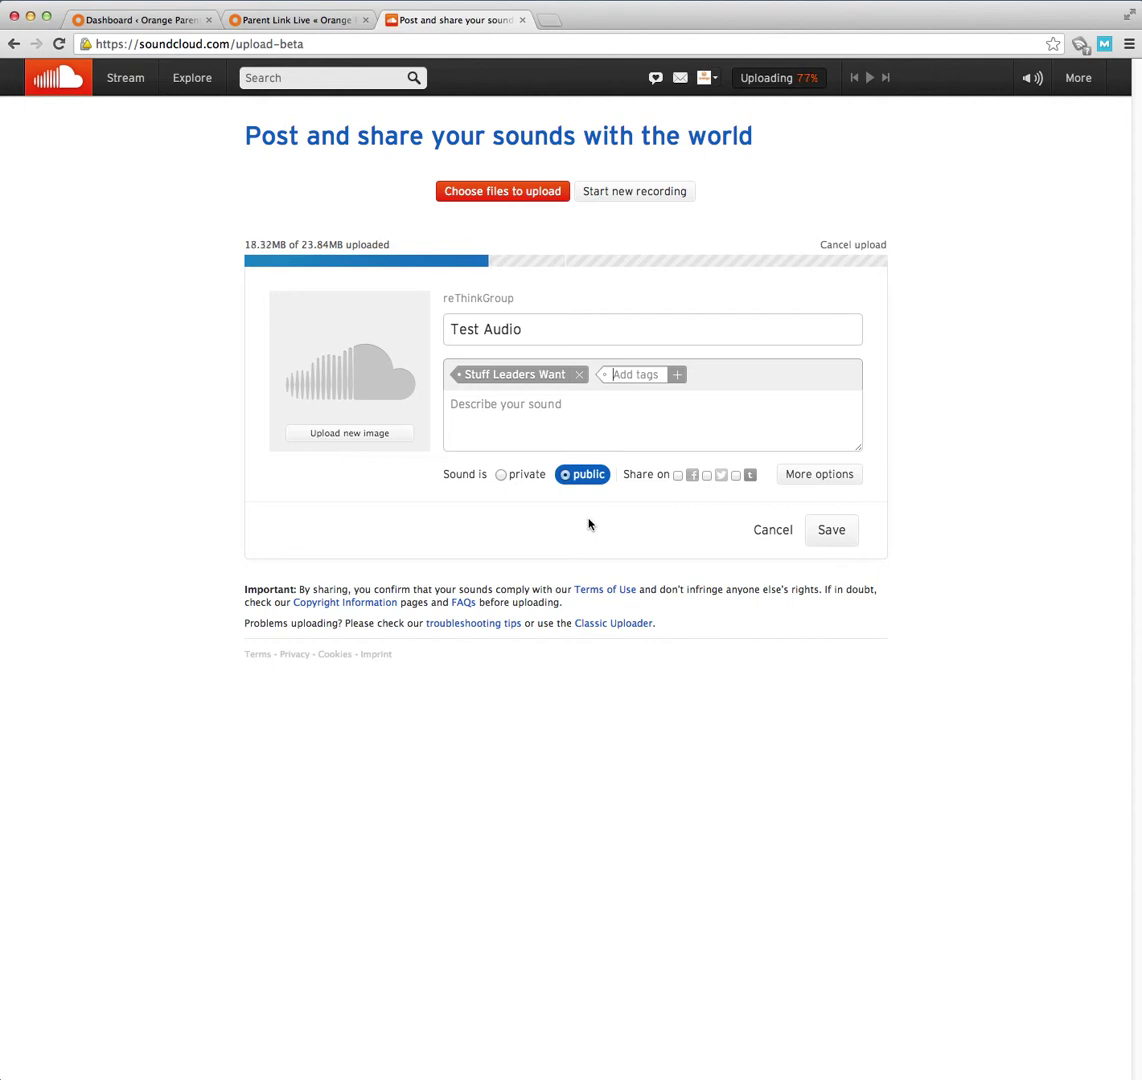
pyautogui.click(535, 410)
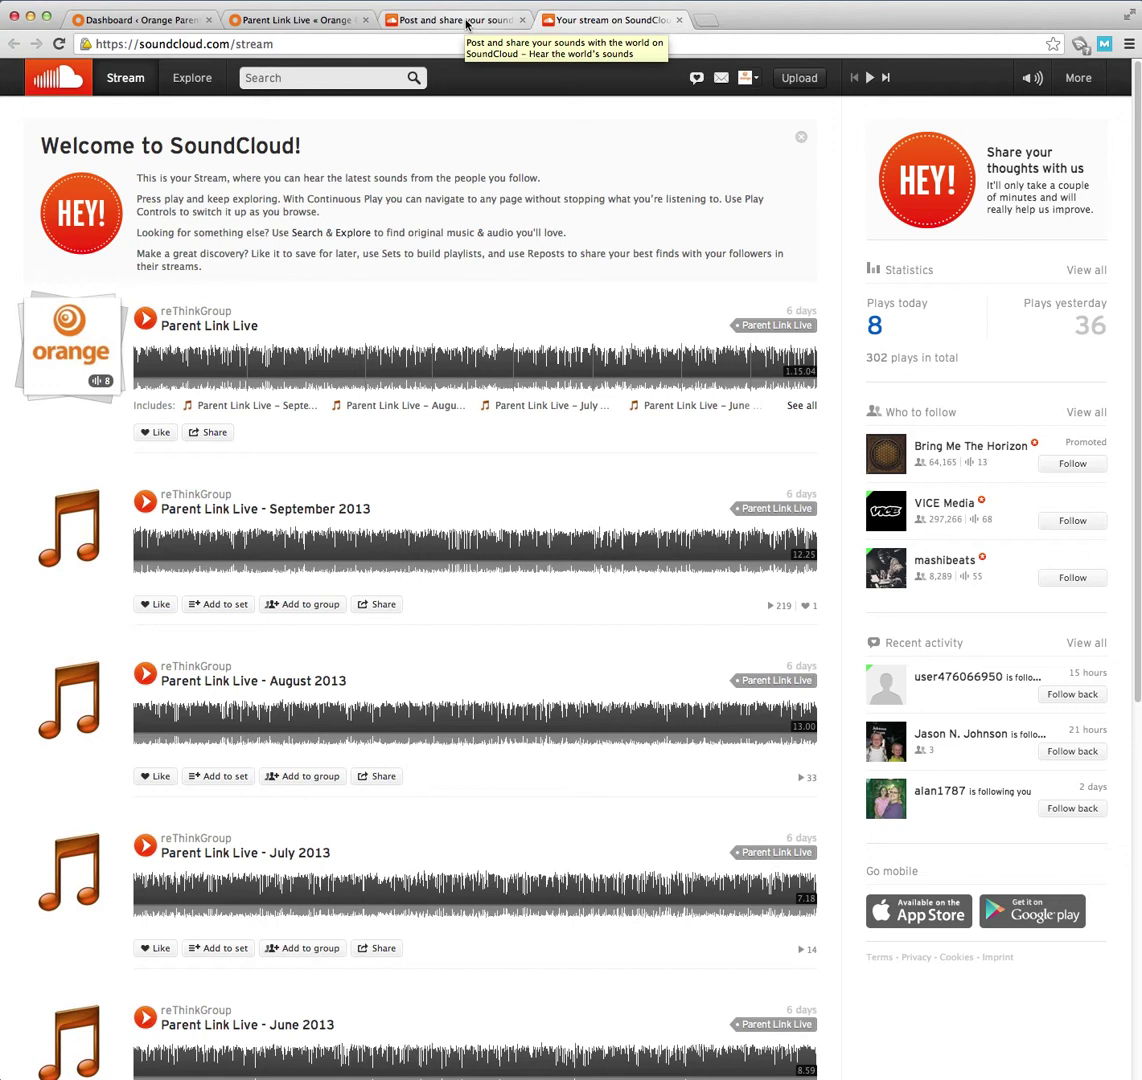
# - Check the stream and the September 2013 track, then return to the Test Audio upload form
pyautogui.click(467, 24)
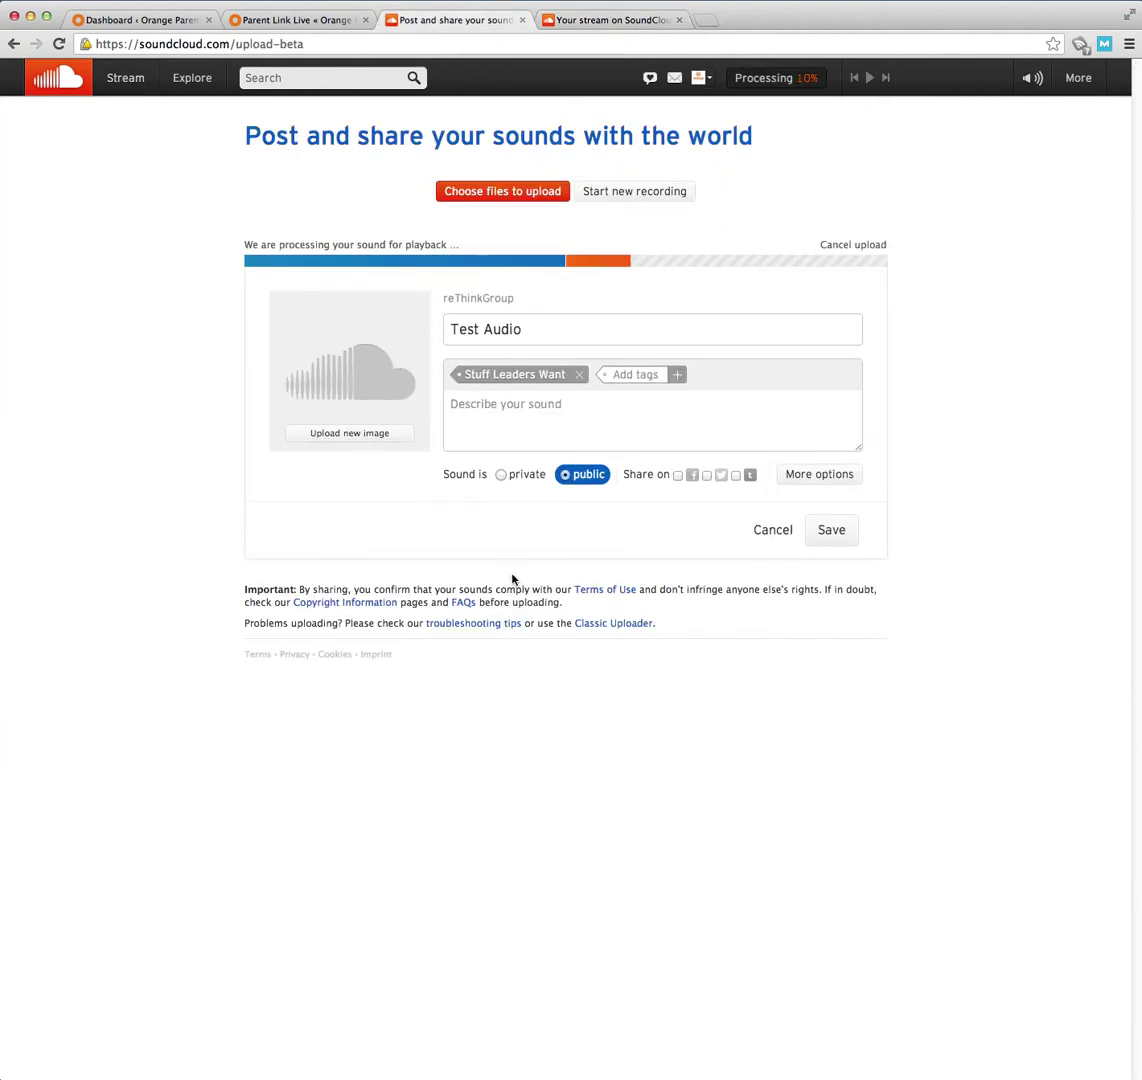
pyautogui.click(602, 20)
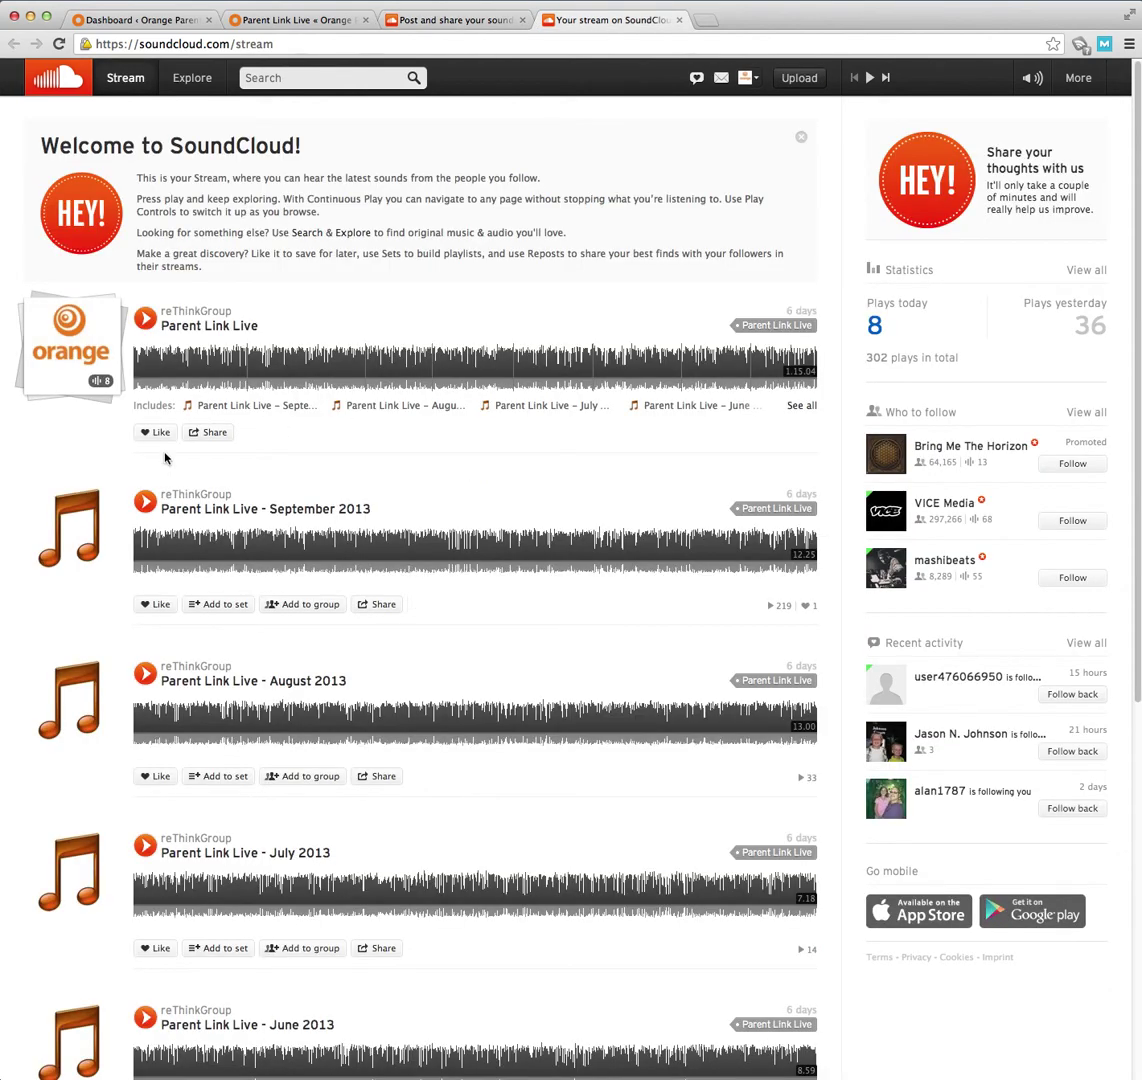
pyautogui.click(62, 512)
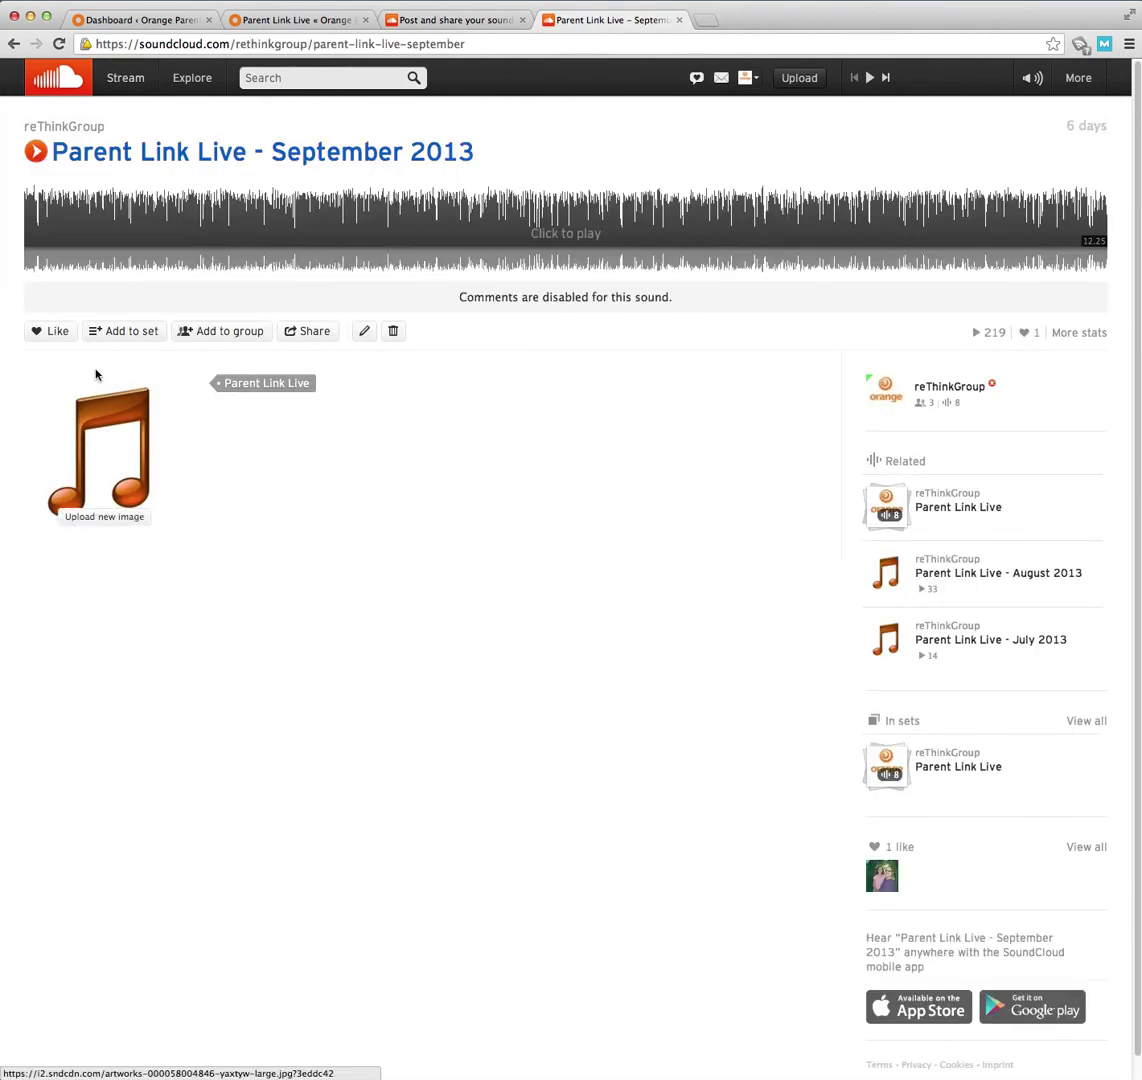
pyautogui.click(16, 44)
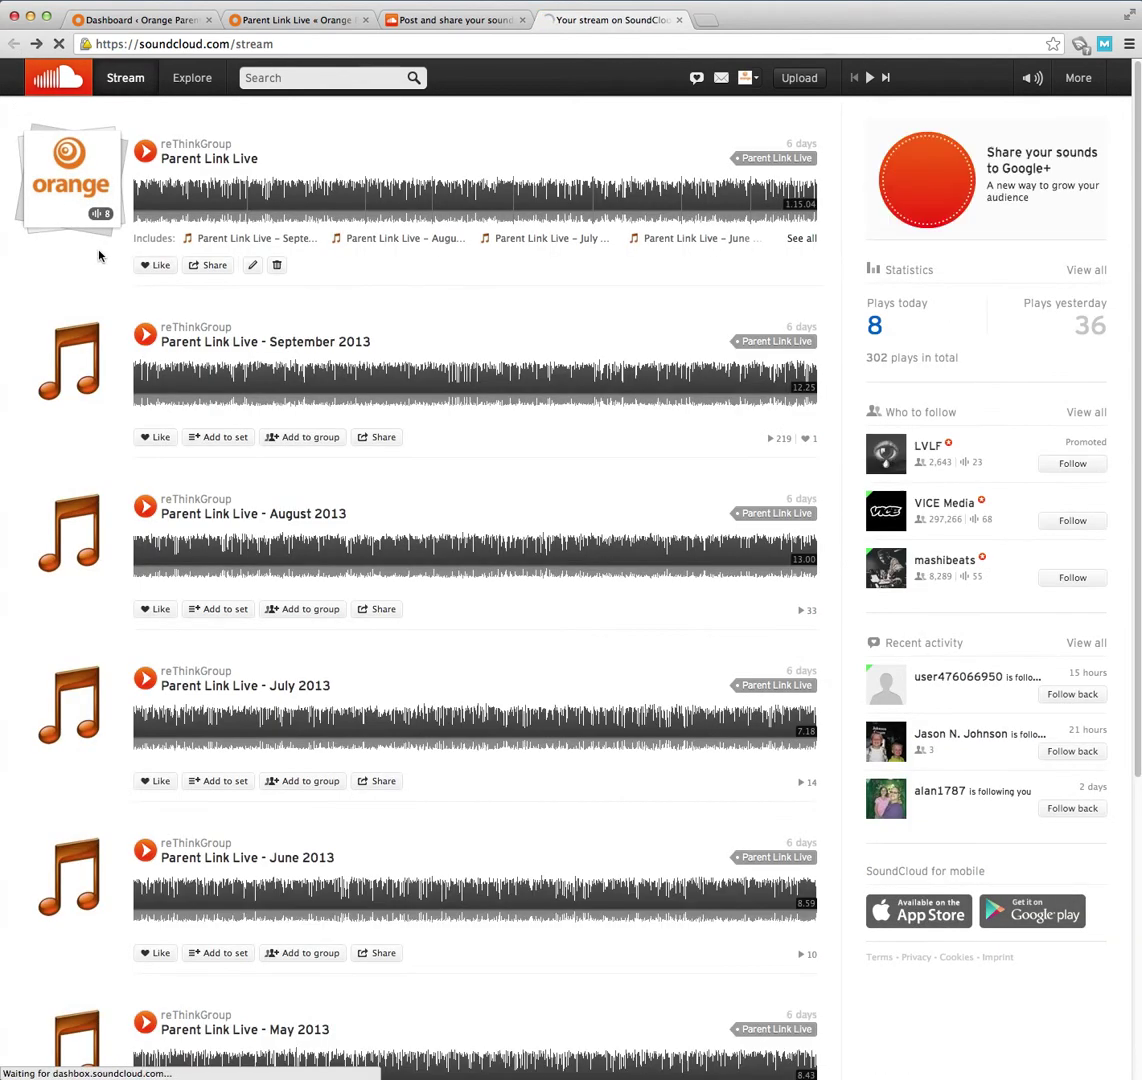
pyautogui.click(451, 22)
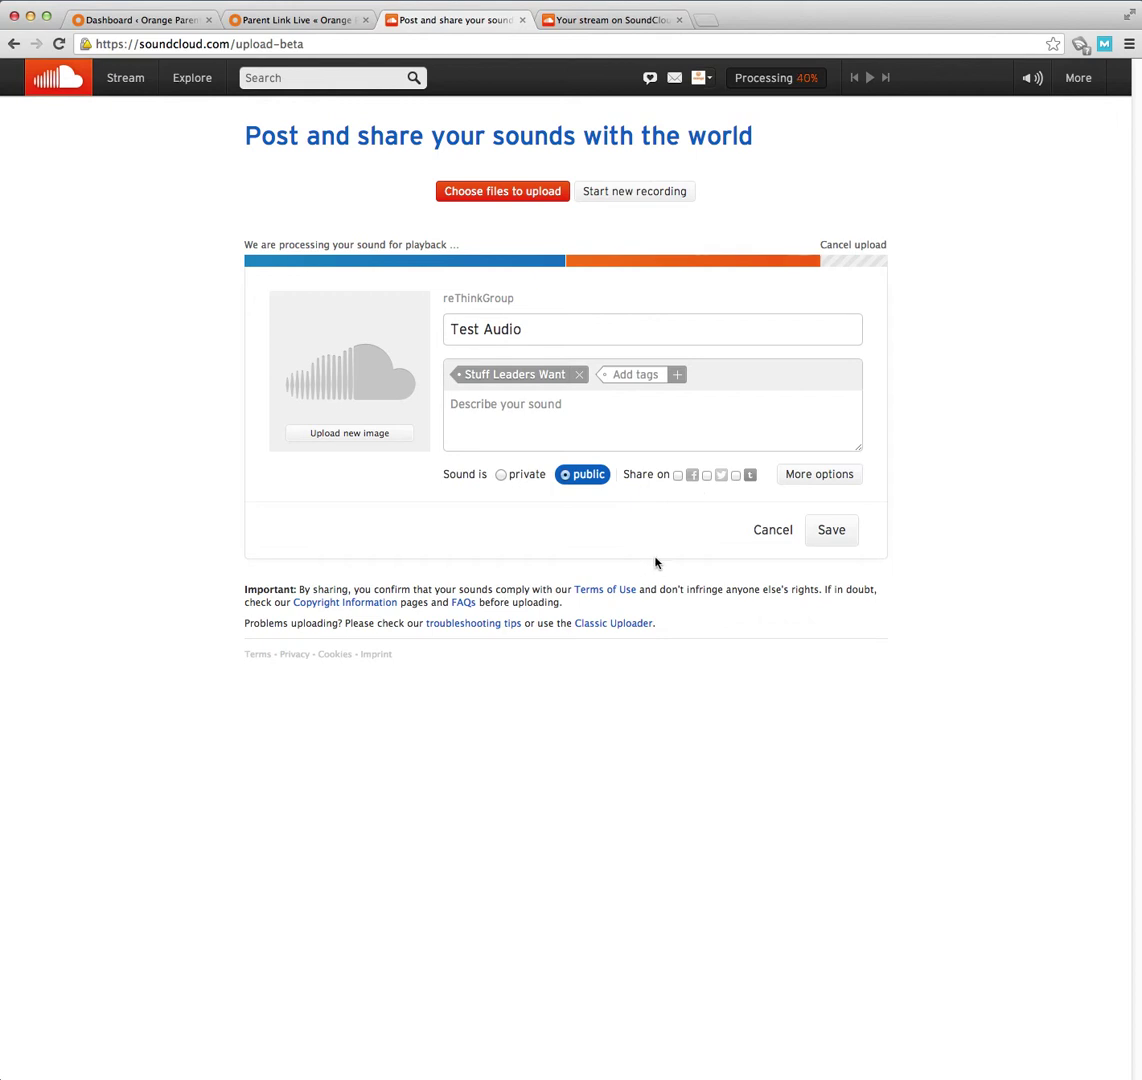
# - Expand the extra upload settings and disable comments on Test Audio
pyautogui.click(820, 478)
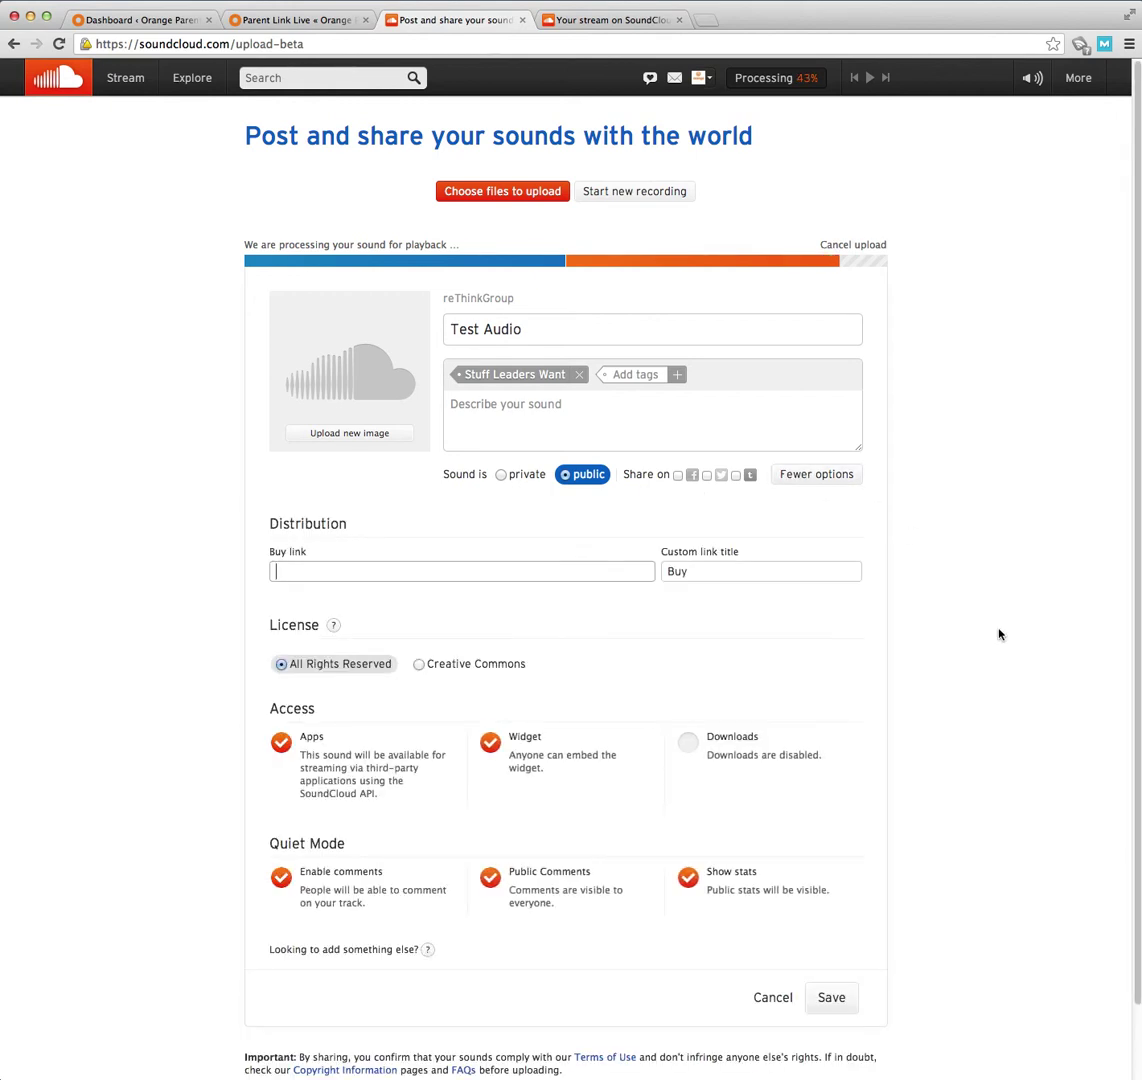
pyautogui.scroll(-2, 1000, 635)
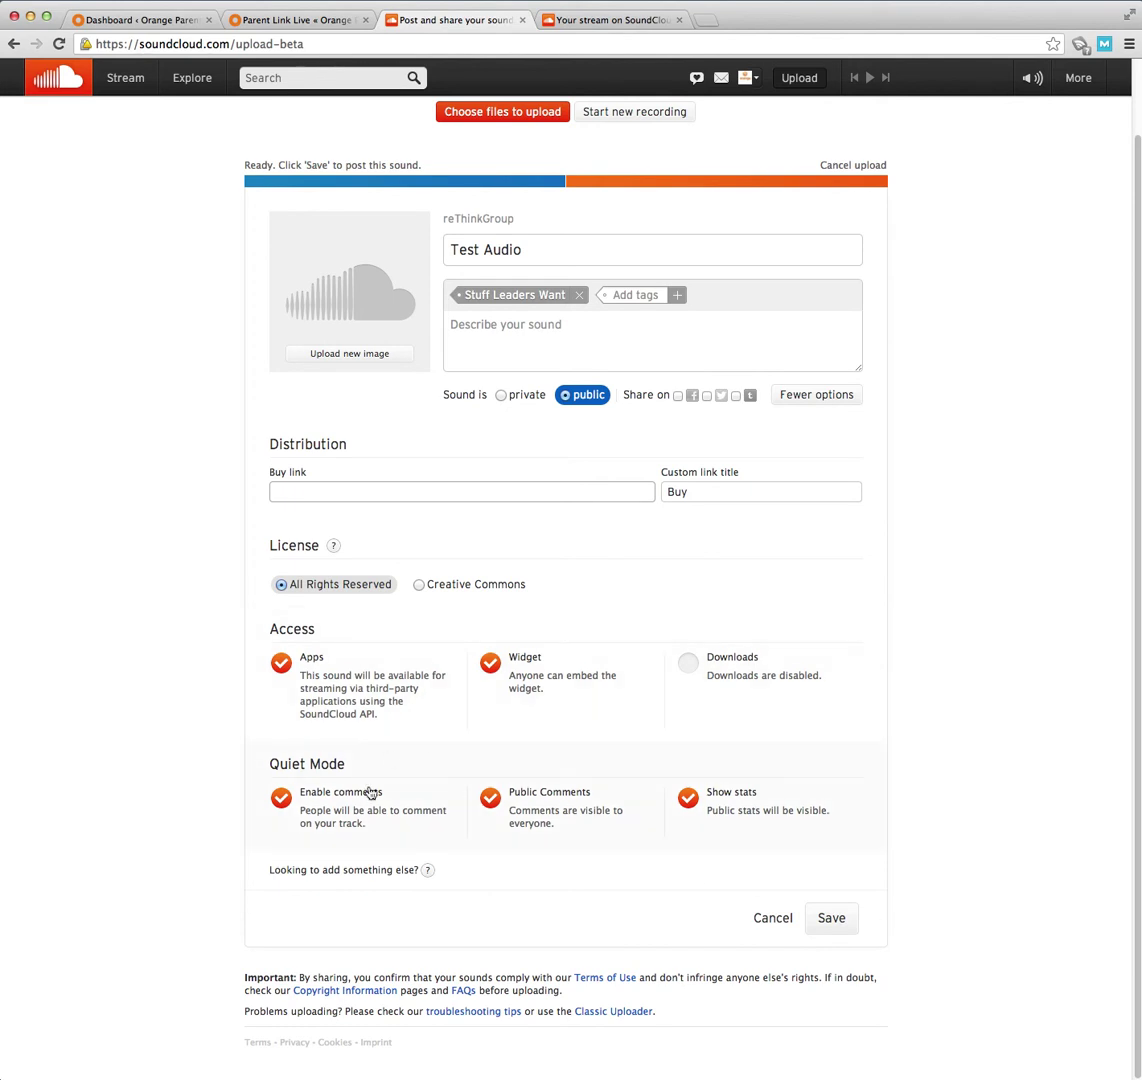
pyautogui.click(313, 795)
pyautogui.click(309, 799)
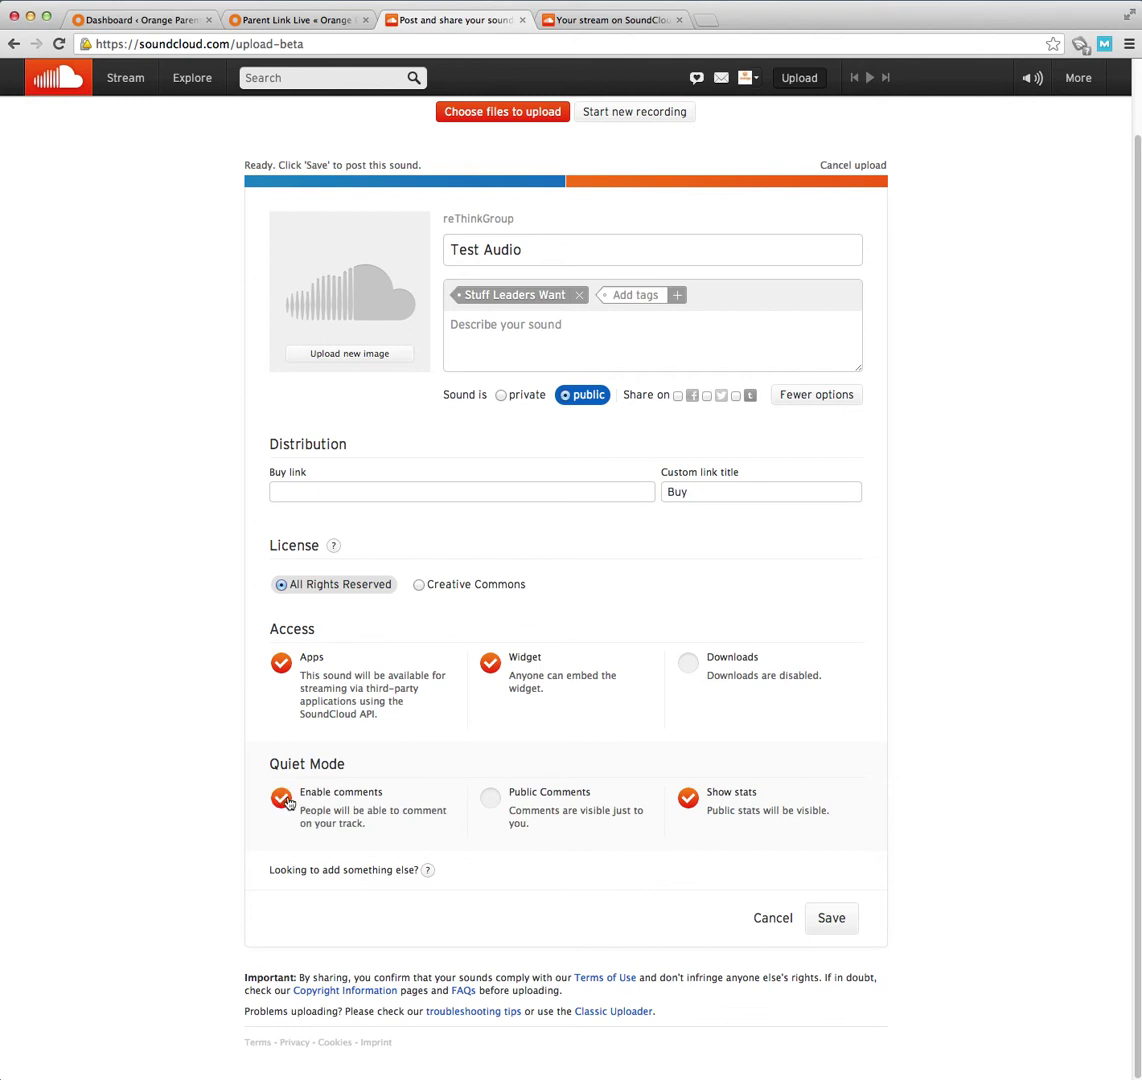
pyautogui.click(284, 800)
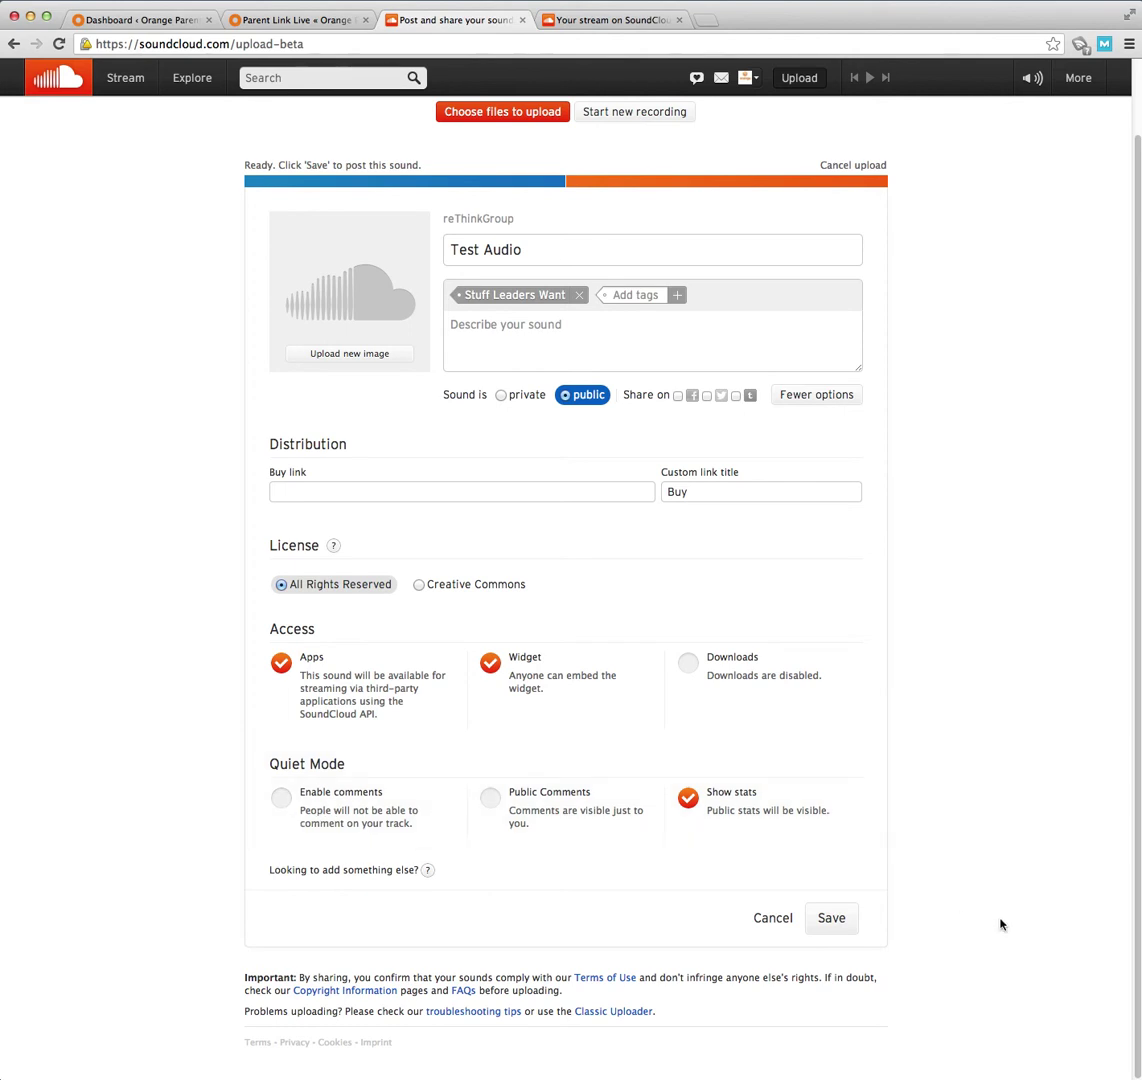
# - Post Test Audio and add it to a new set named 'Stuff Leaders Want'
pyautogui.click(832, 920)
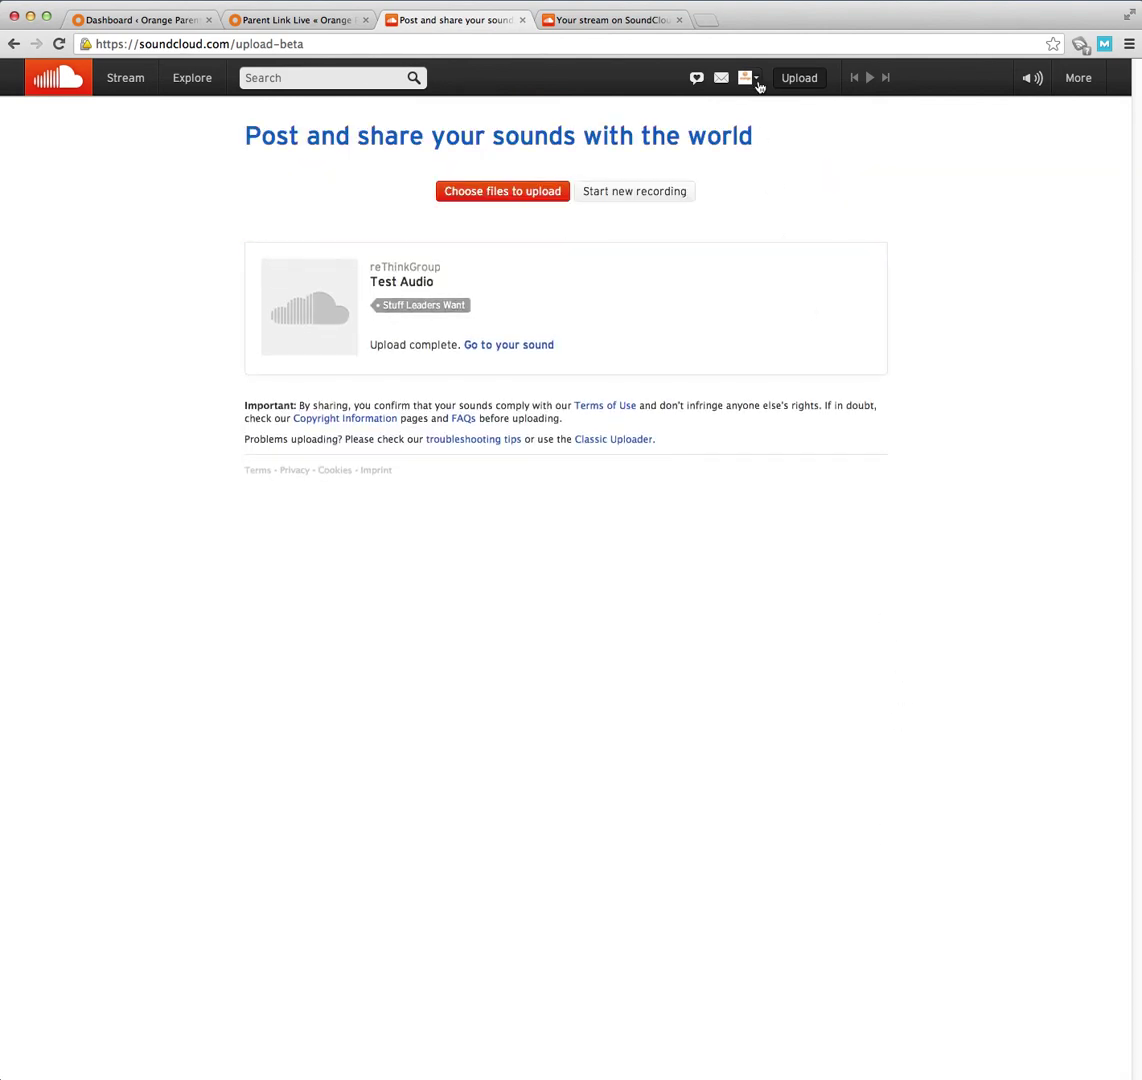
pyautogui.click(507, 345)
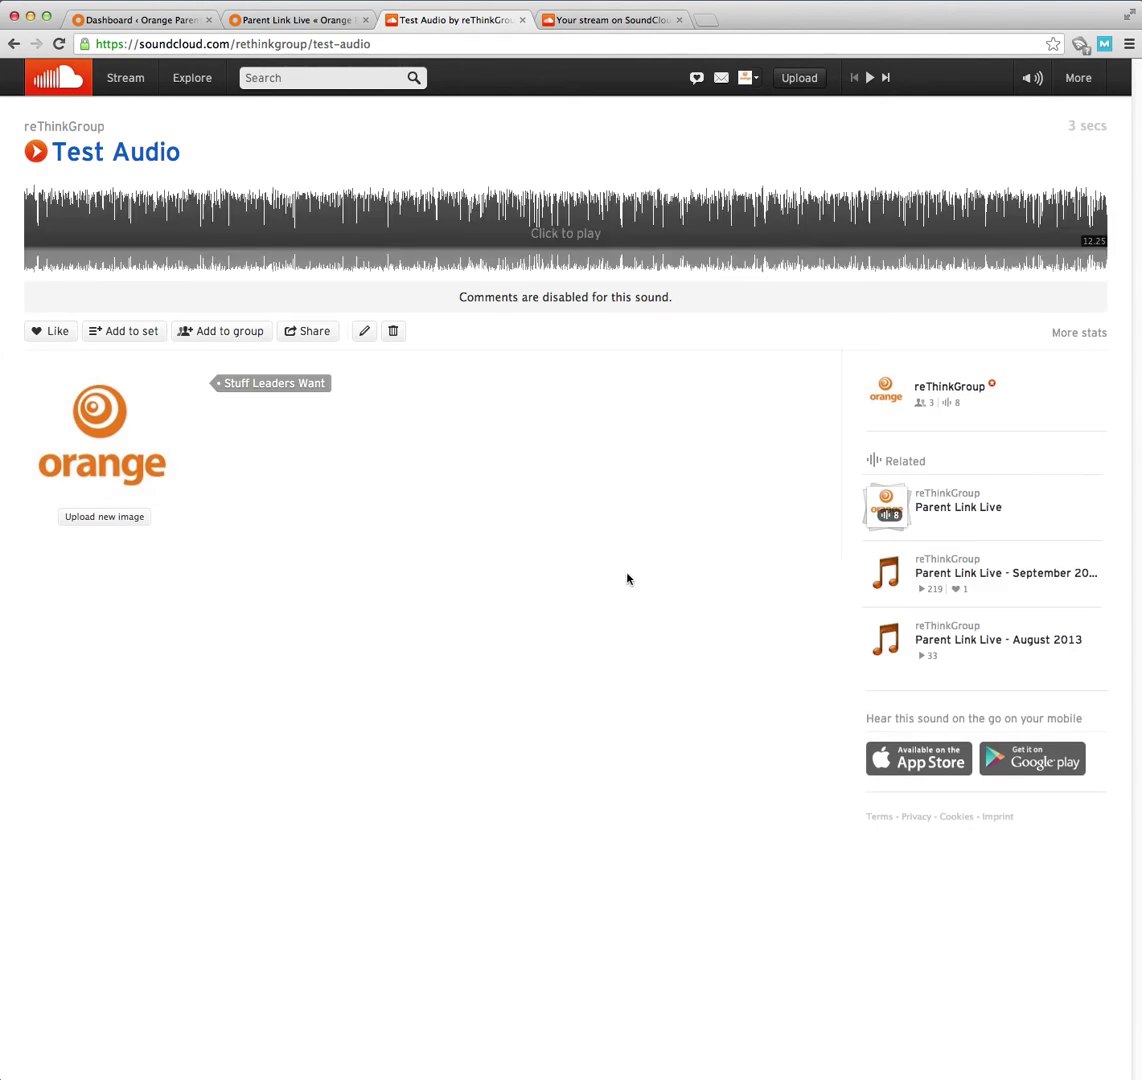
pyautogui.click(125, 343)
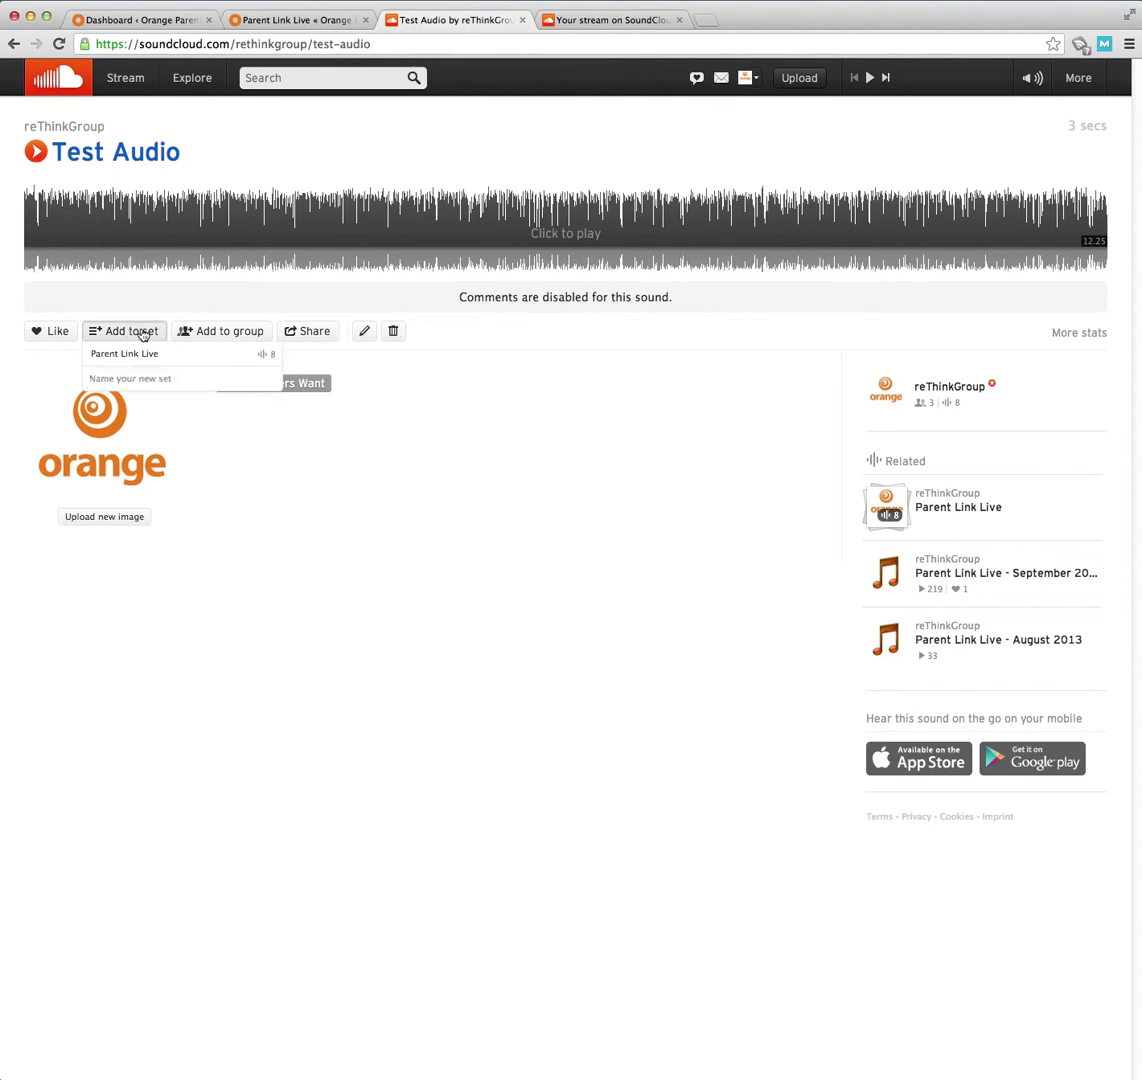
pyautogui.click(572, 20)
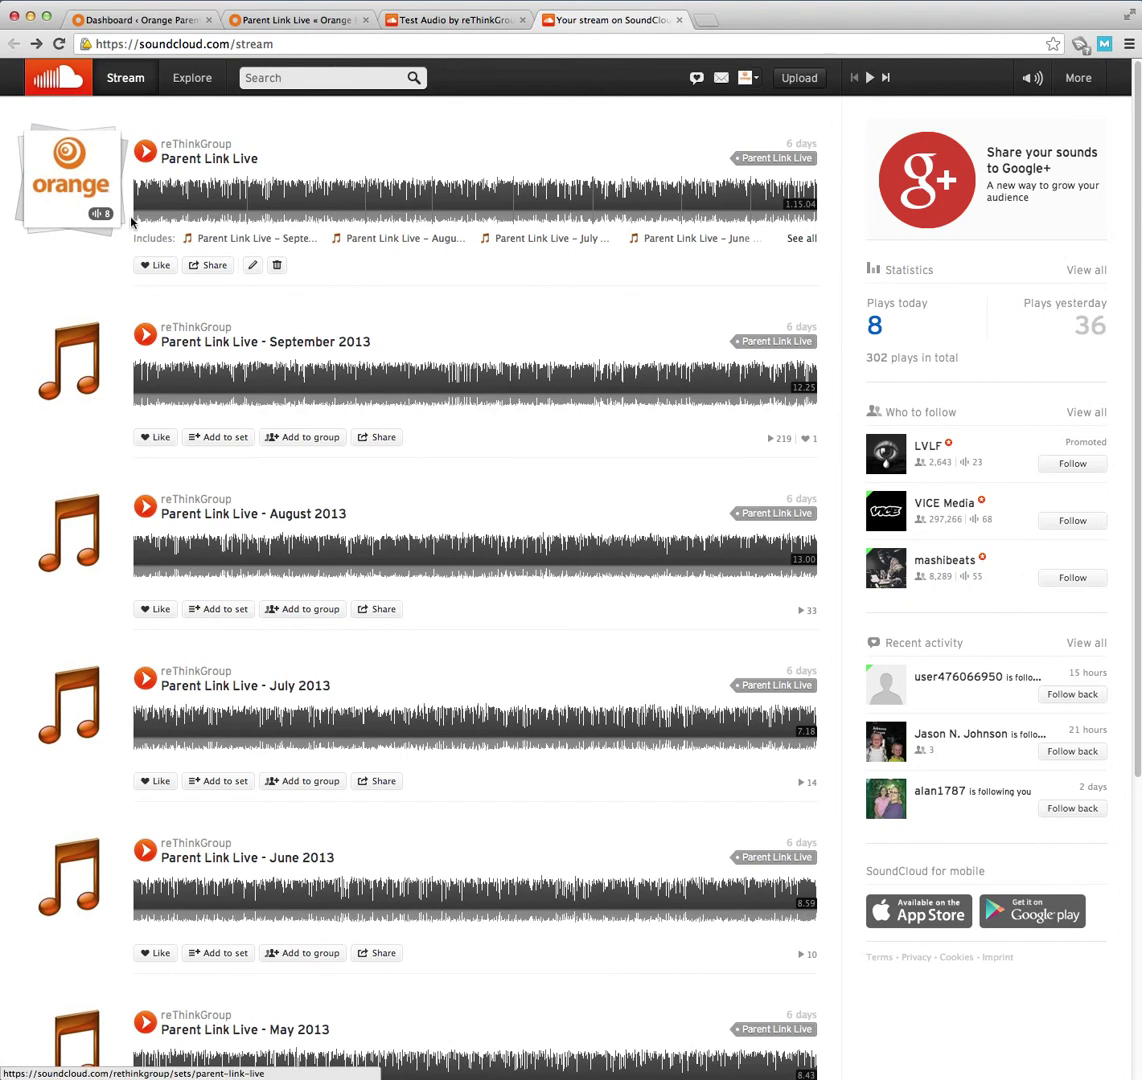
pyautogui.click(298, 28)
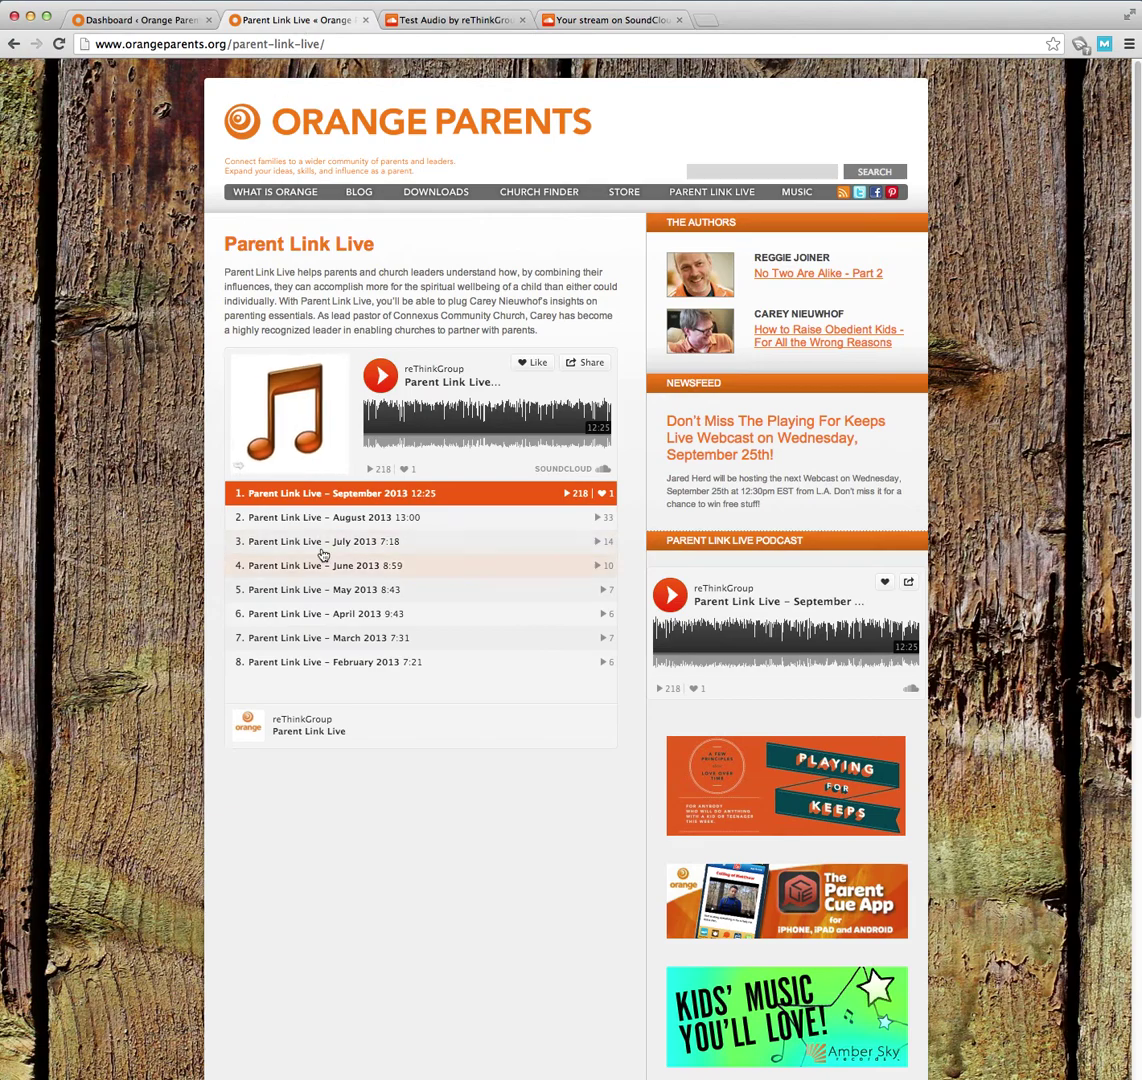
pyautogui.click(607, 22)
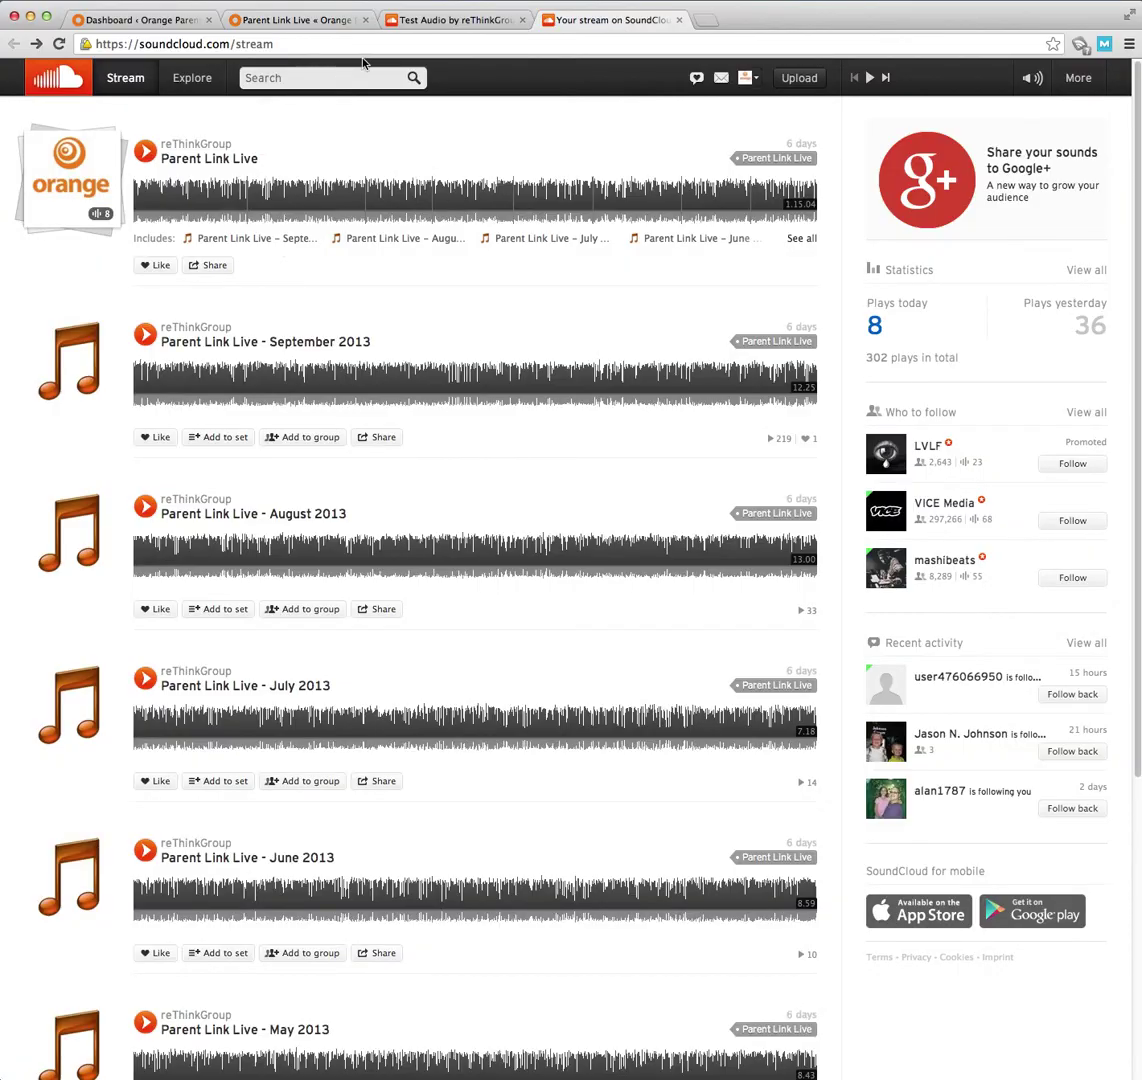
pyautogui.click(438, 22)
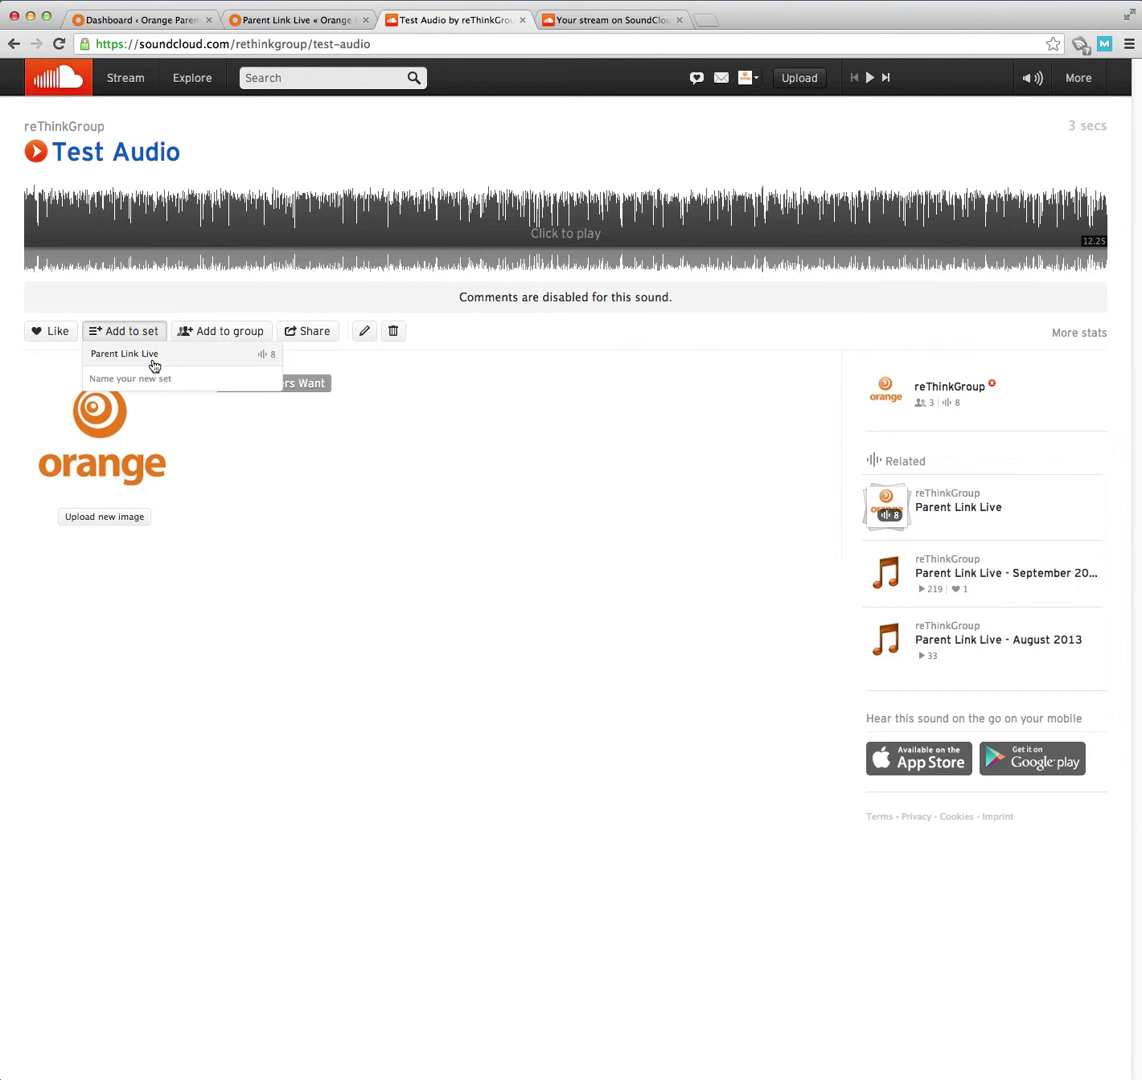
pyautogui.click(111, 381)
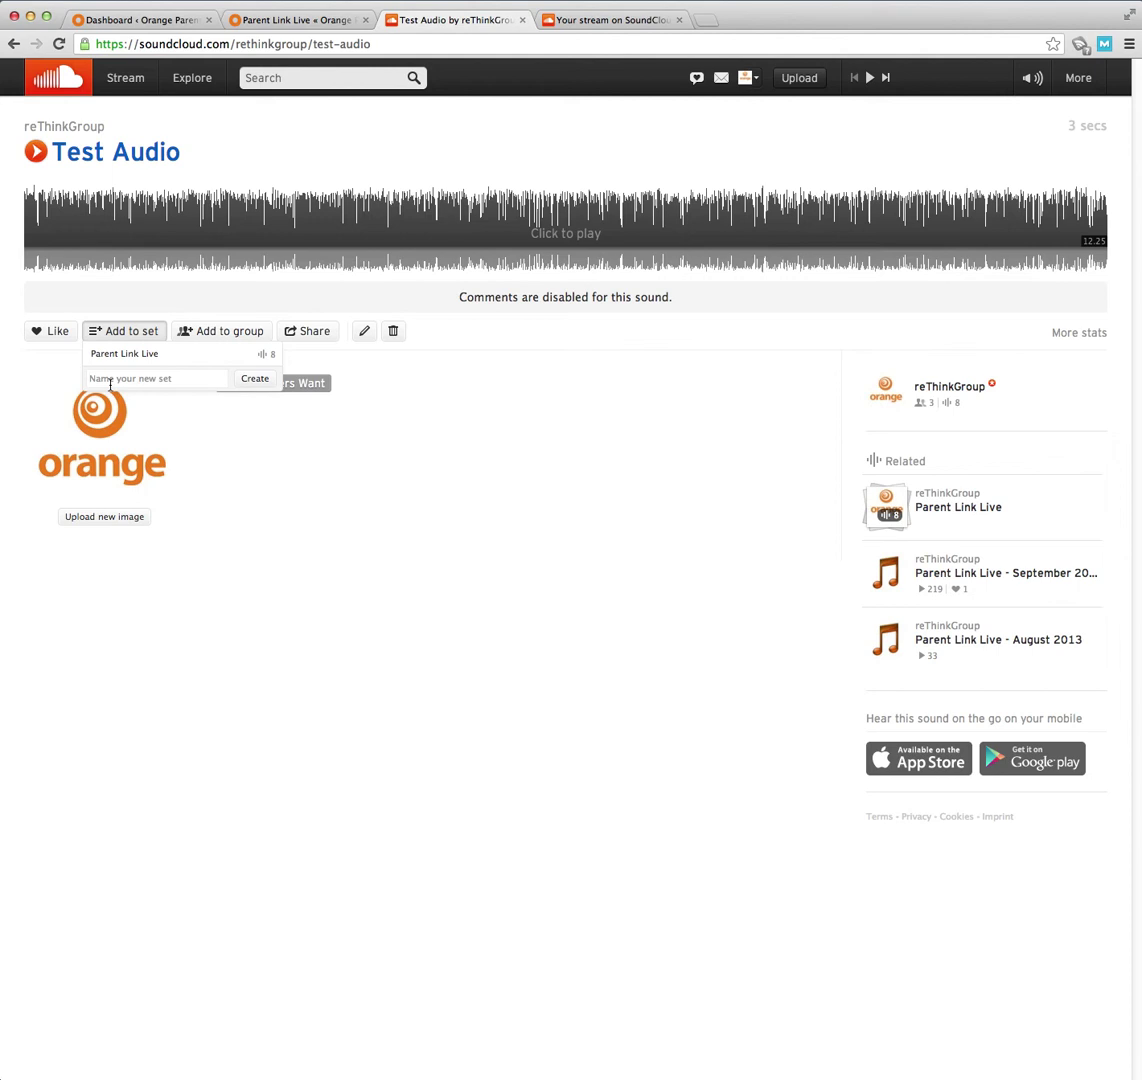
pyautogui.write('Stuff Leaders Want')
pyautogui.click(254, 379)
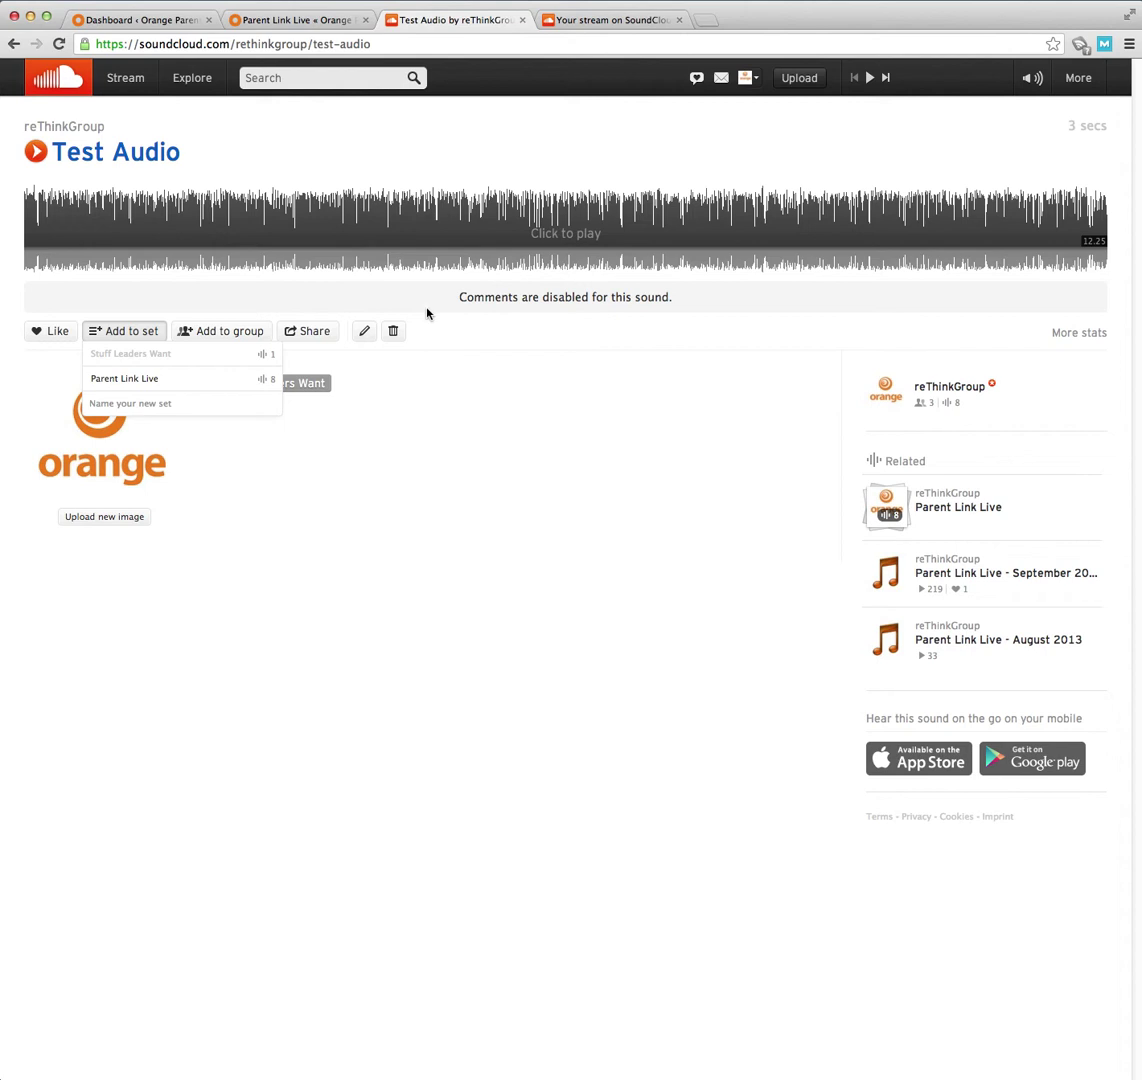
# - Set the Test Audio track type to Podcast and save the edits
pyautogui.click(362, 474)
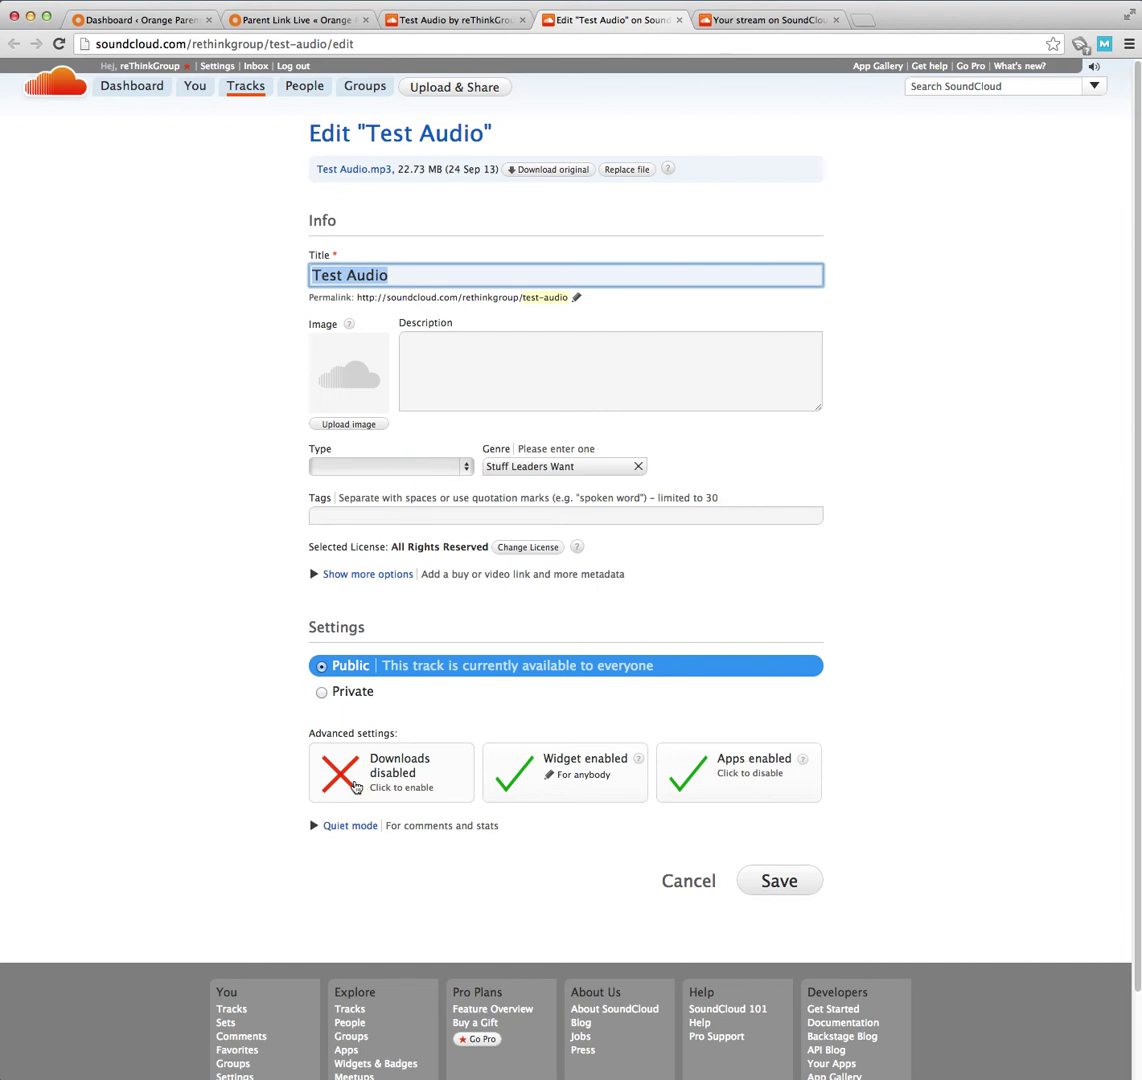
pyautogui.click(324, 830)
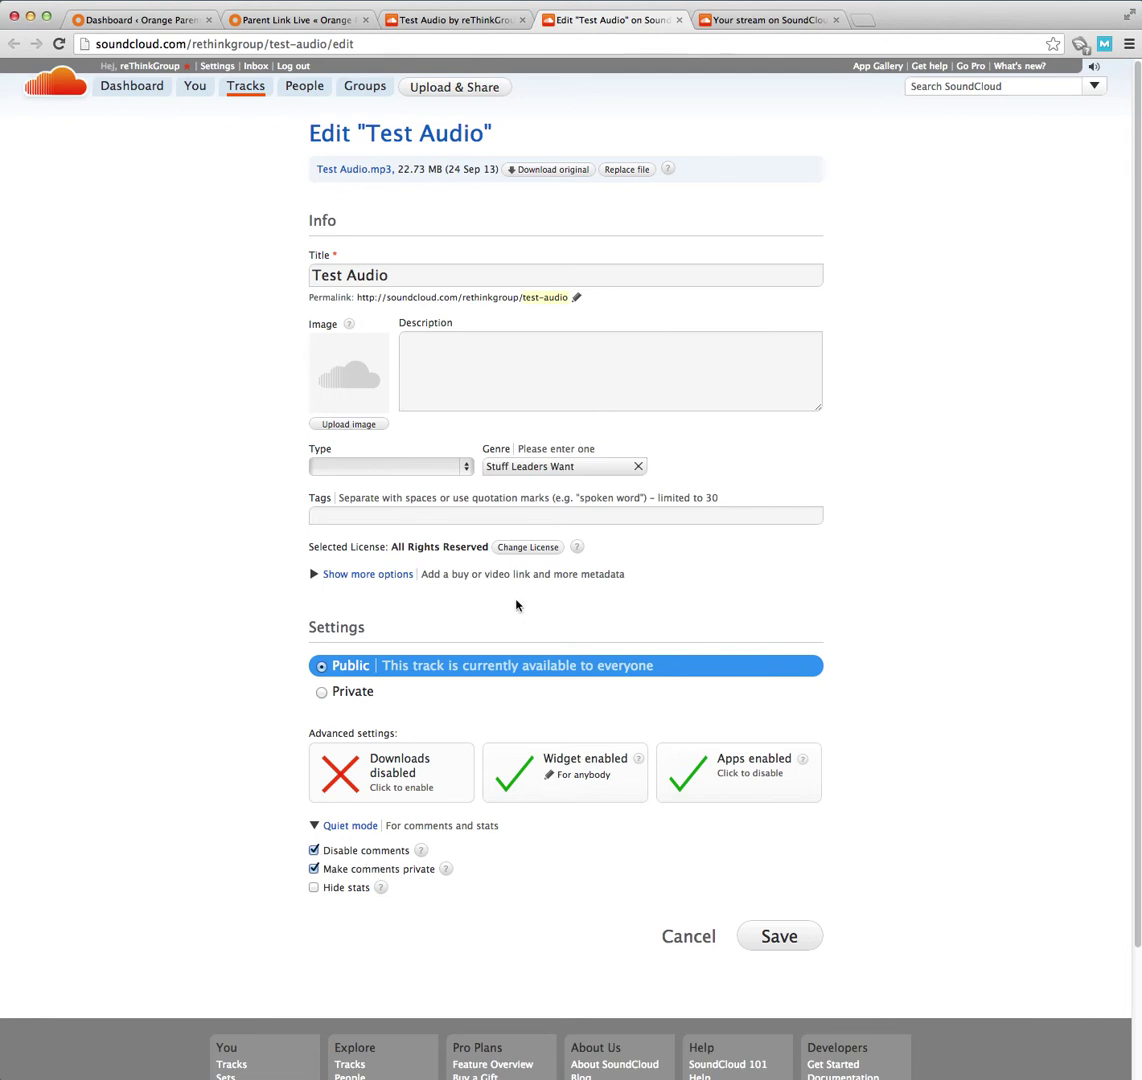
pyautogui.click(384, 466)
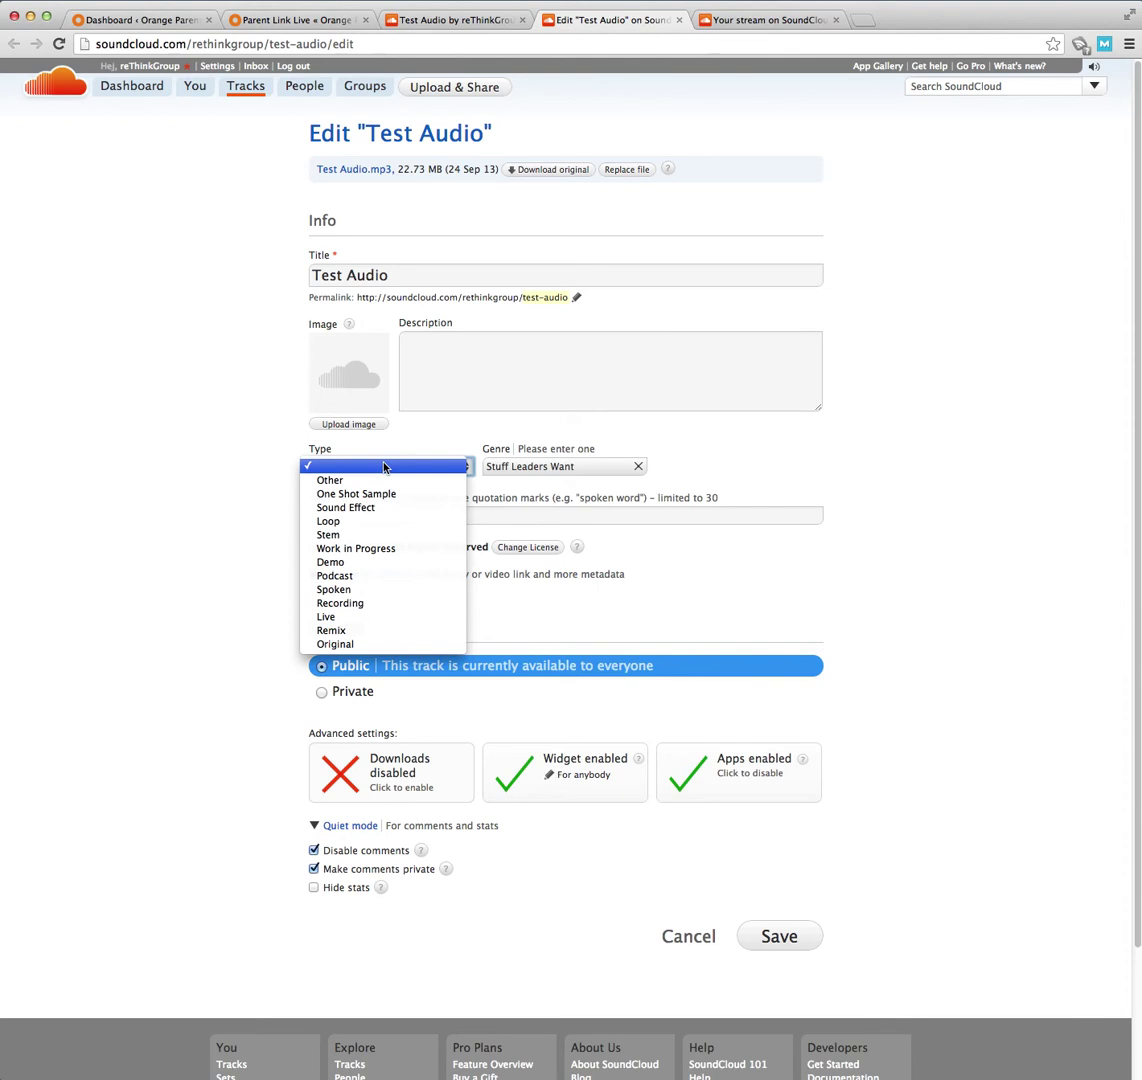
pyautogui.click(427, 576)
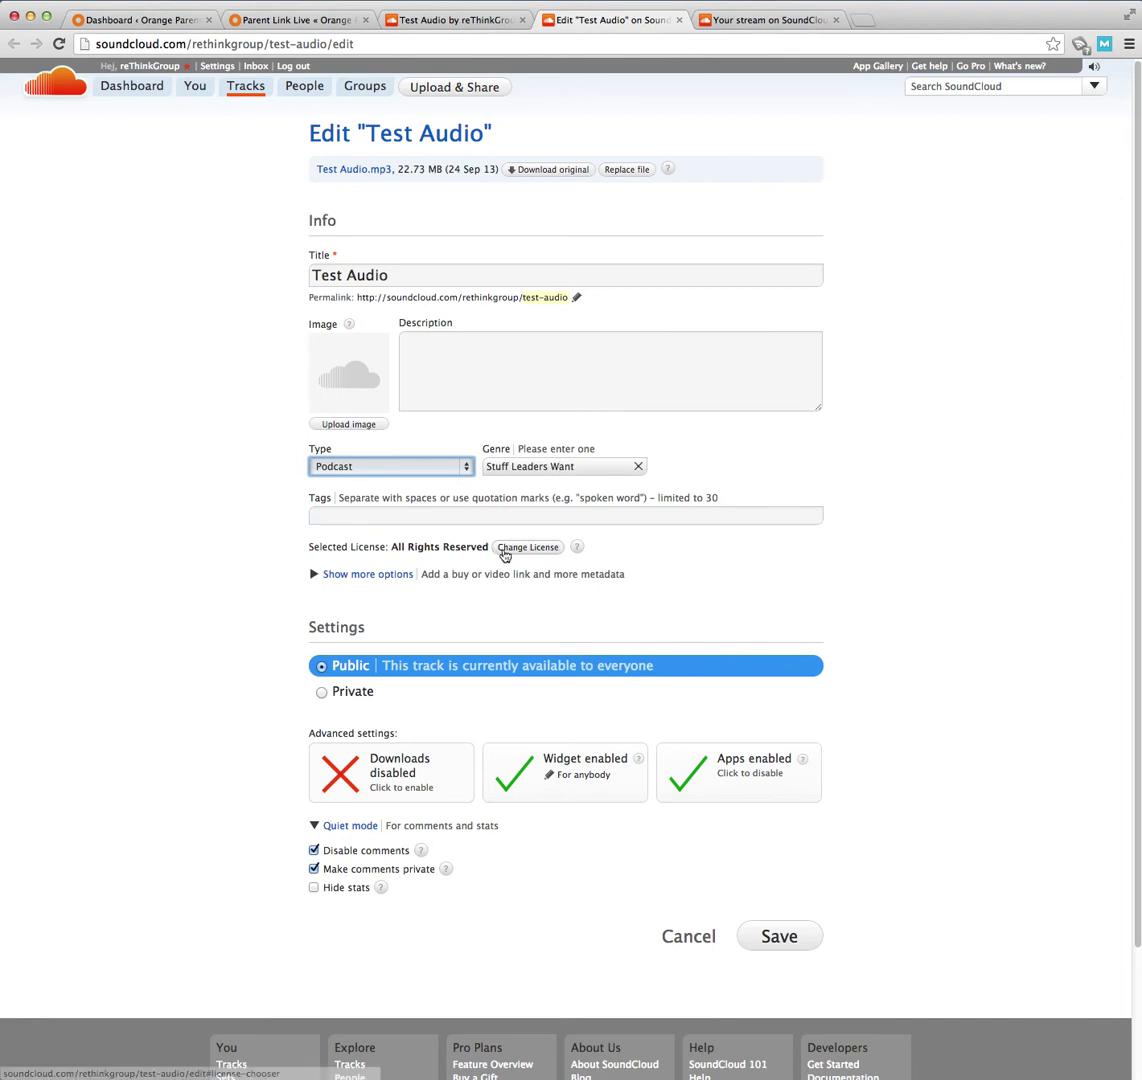
pyautogui.click(345, 575)
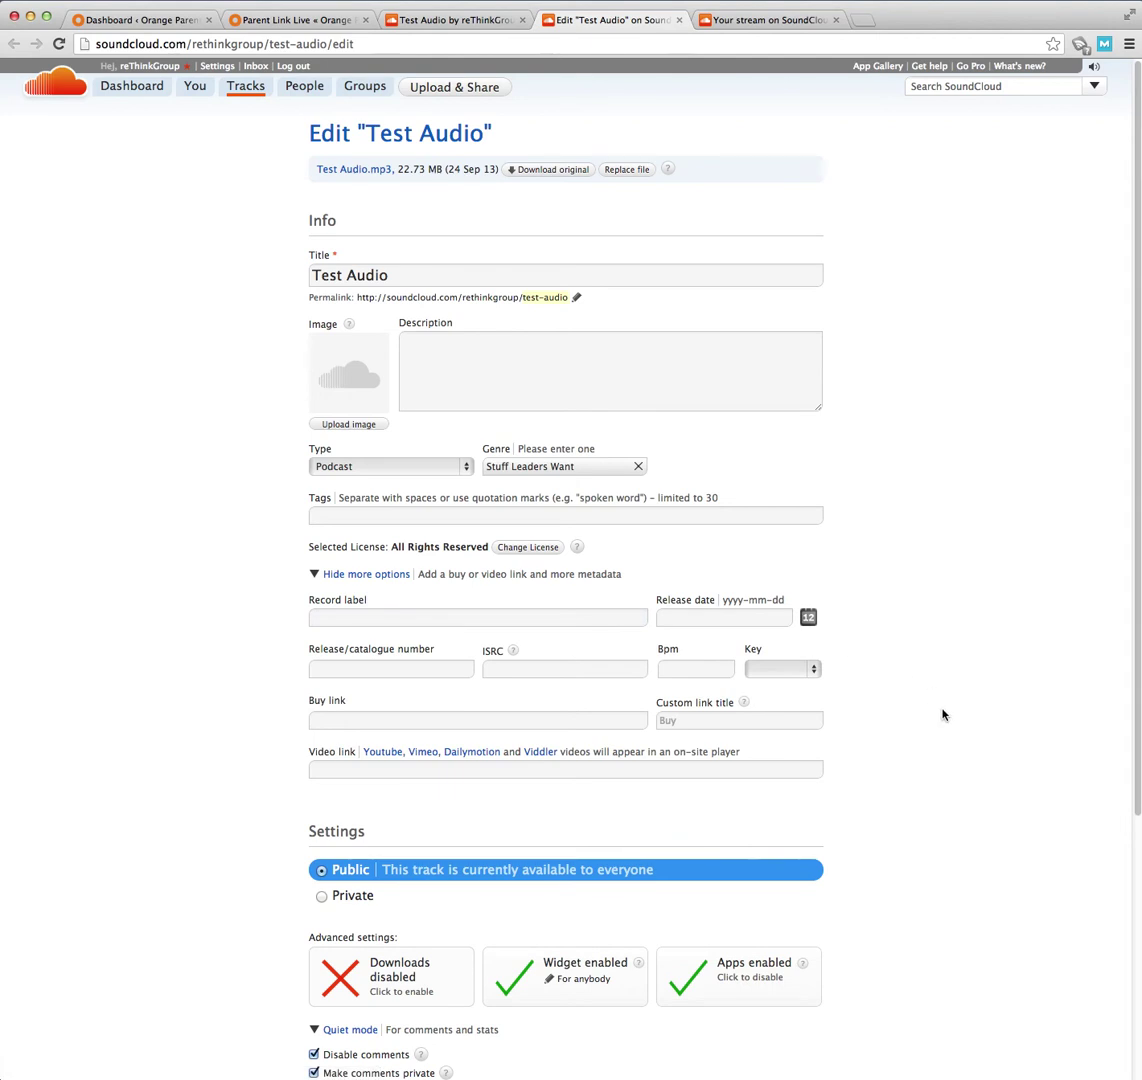
pyautogui.click(465, 352)
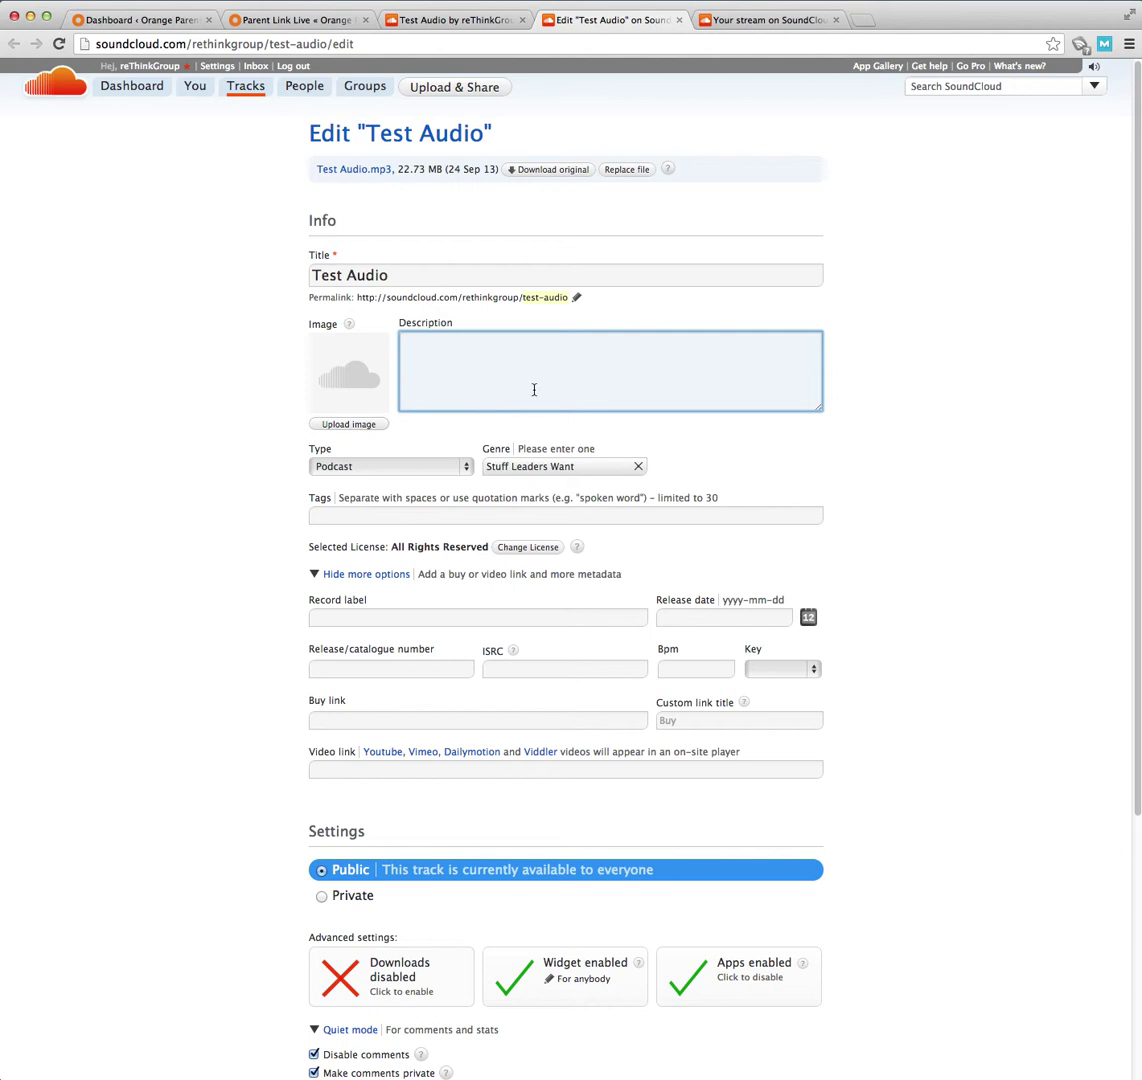
pyautogui.scroll(-5, 900, 742)
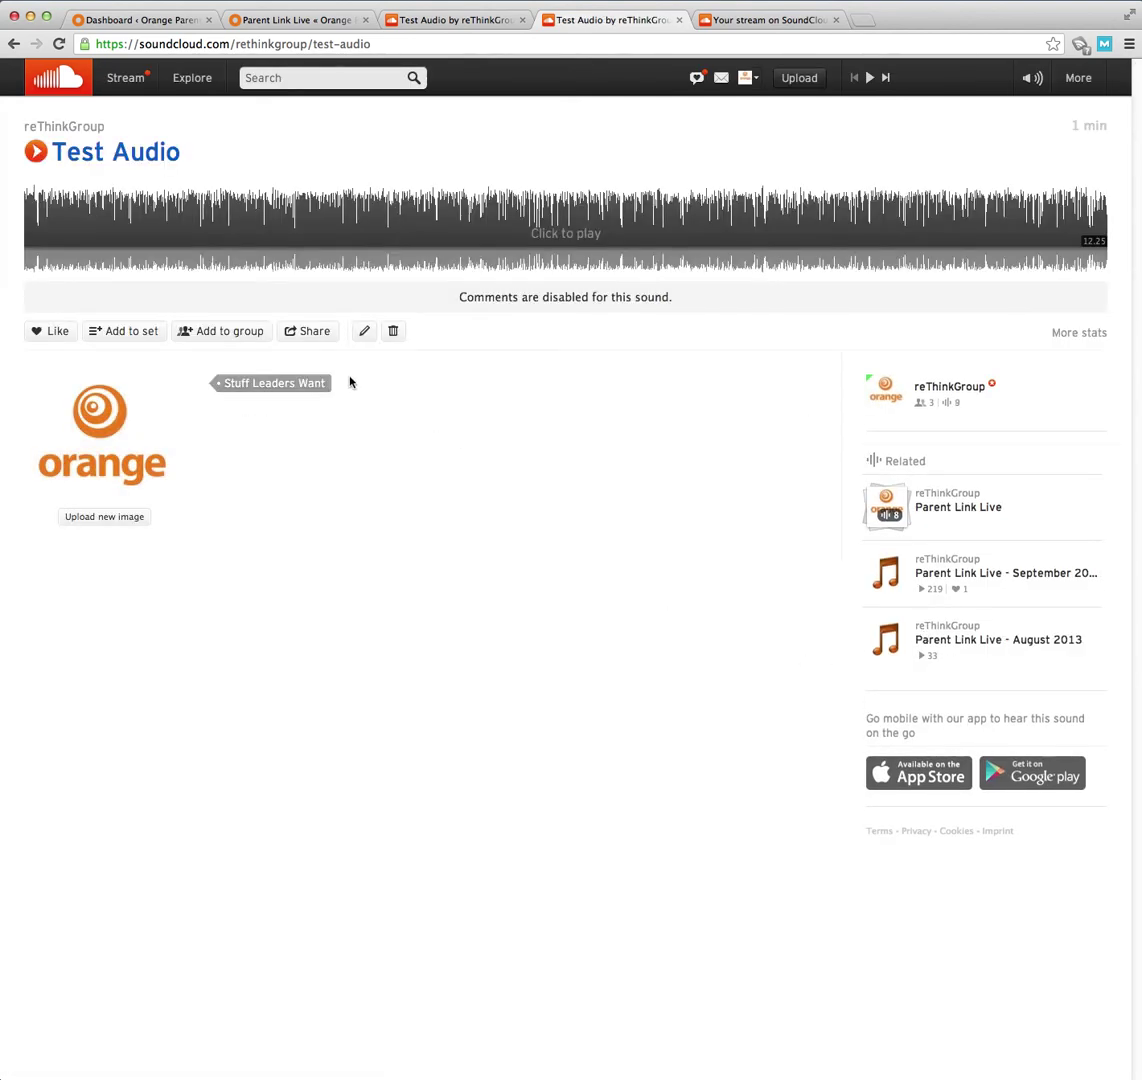
# - Copy the Test Audio widget embed code from its Share options
pyautogui.click(312, 333)
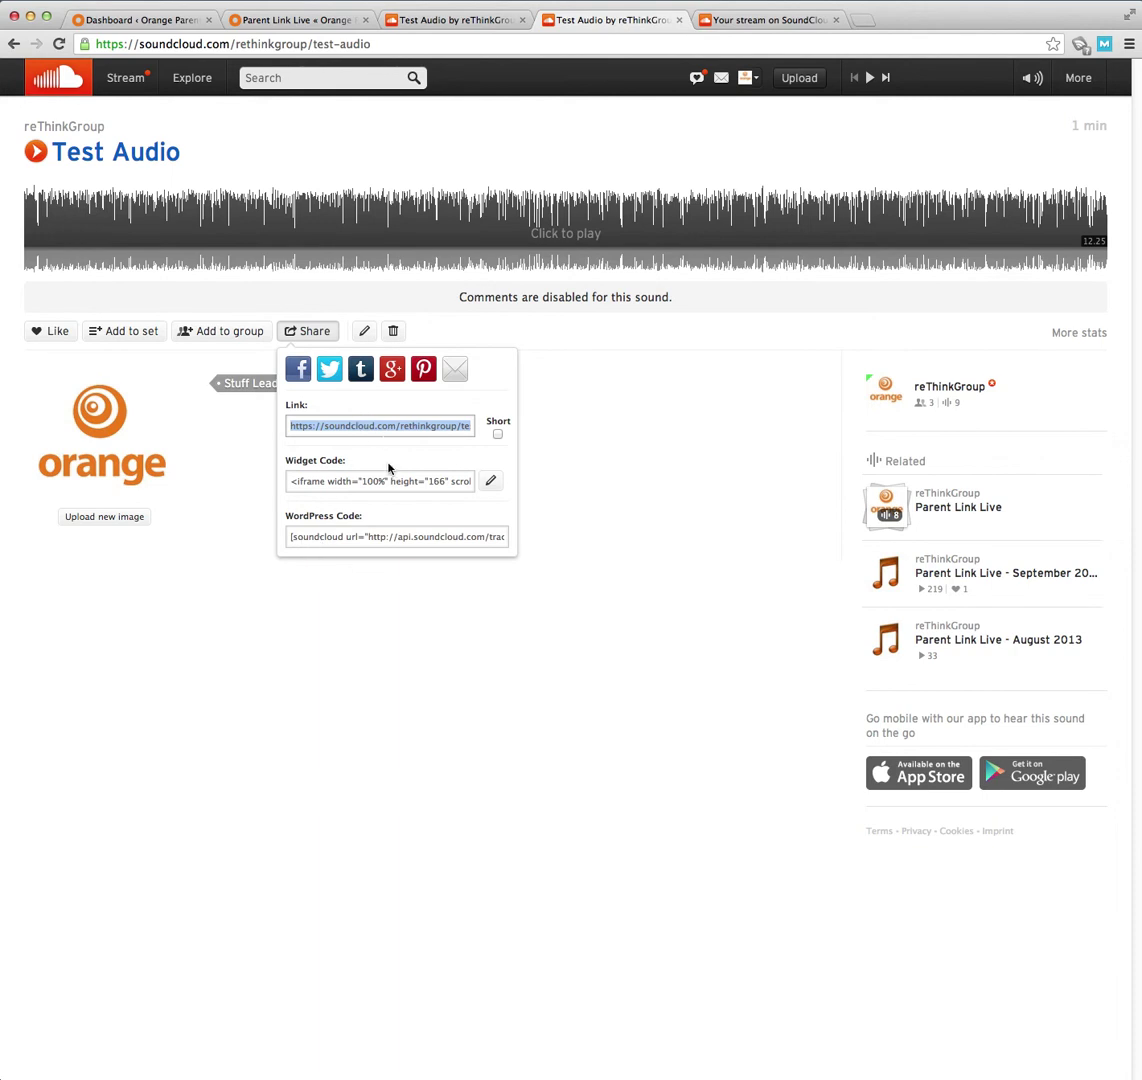
pyautogui.click(342, 483)
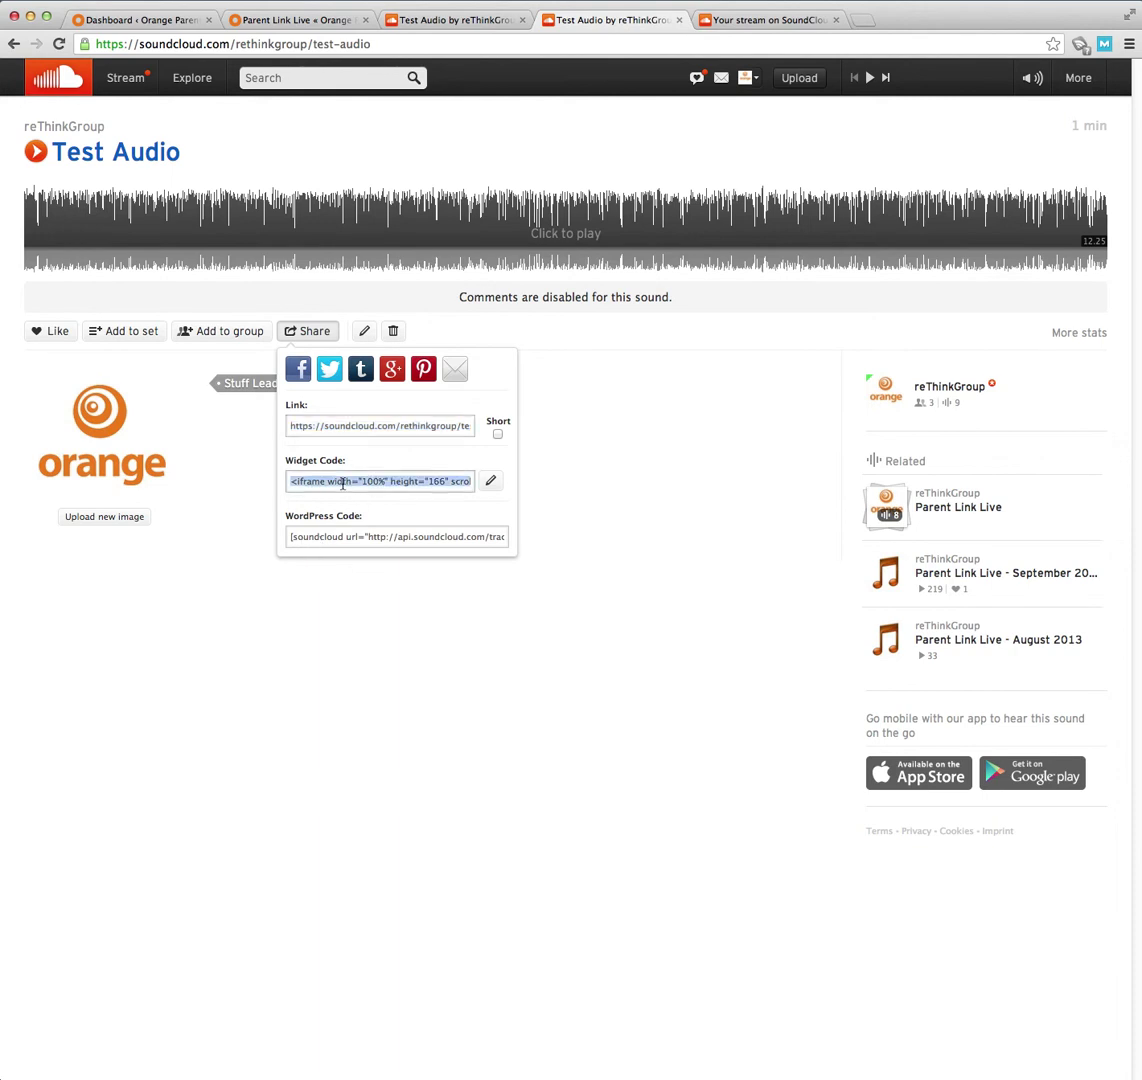
pyautogui.click(317, 540)
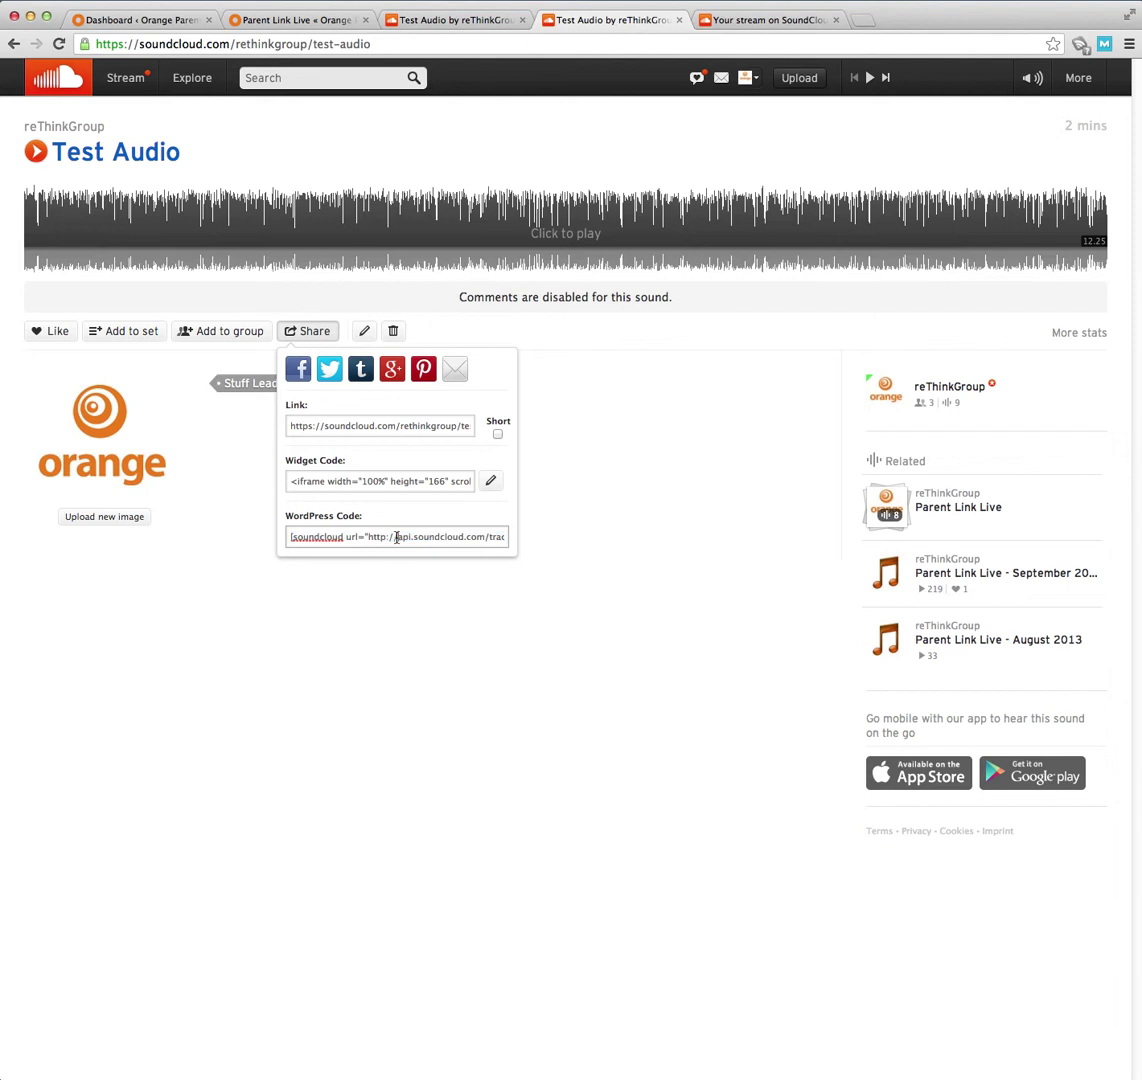
pyautogui.click(393, 485)
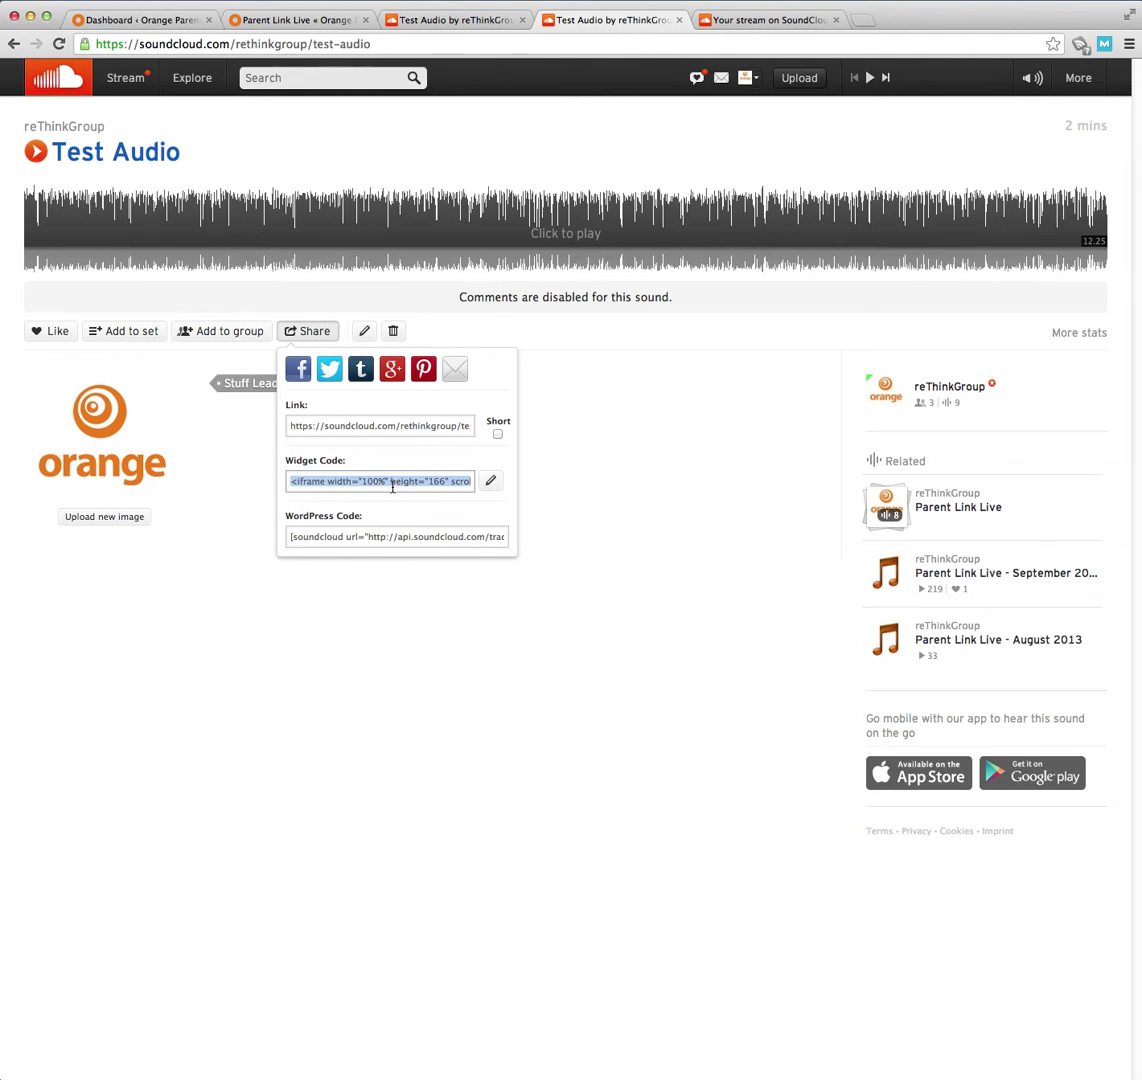
pyautogui.rightClick(393, 487)
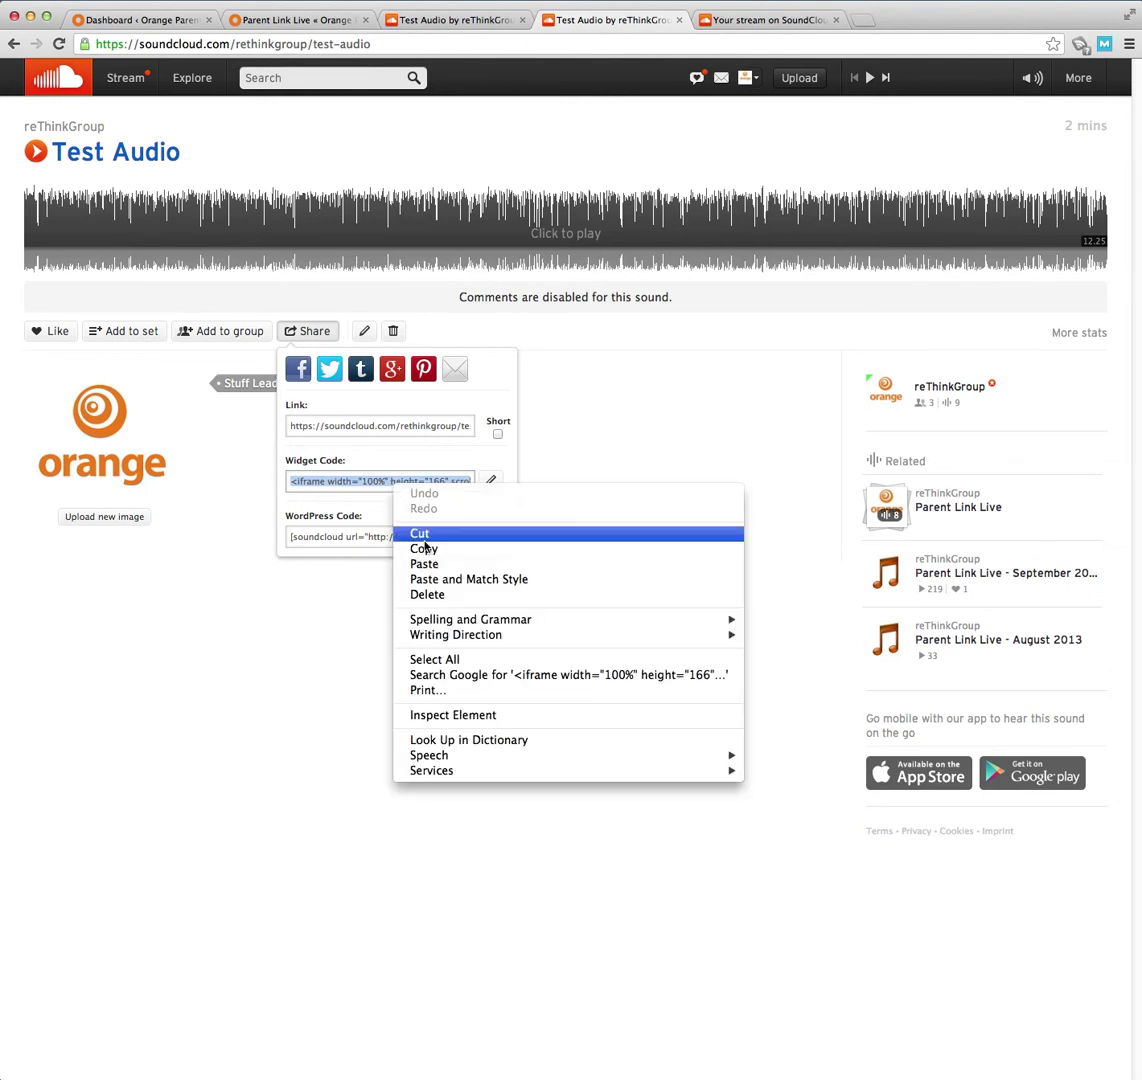
pyautogui.click(424, 549)
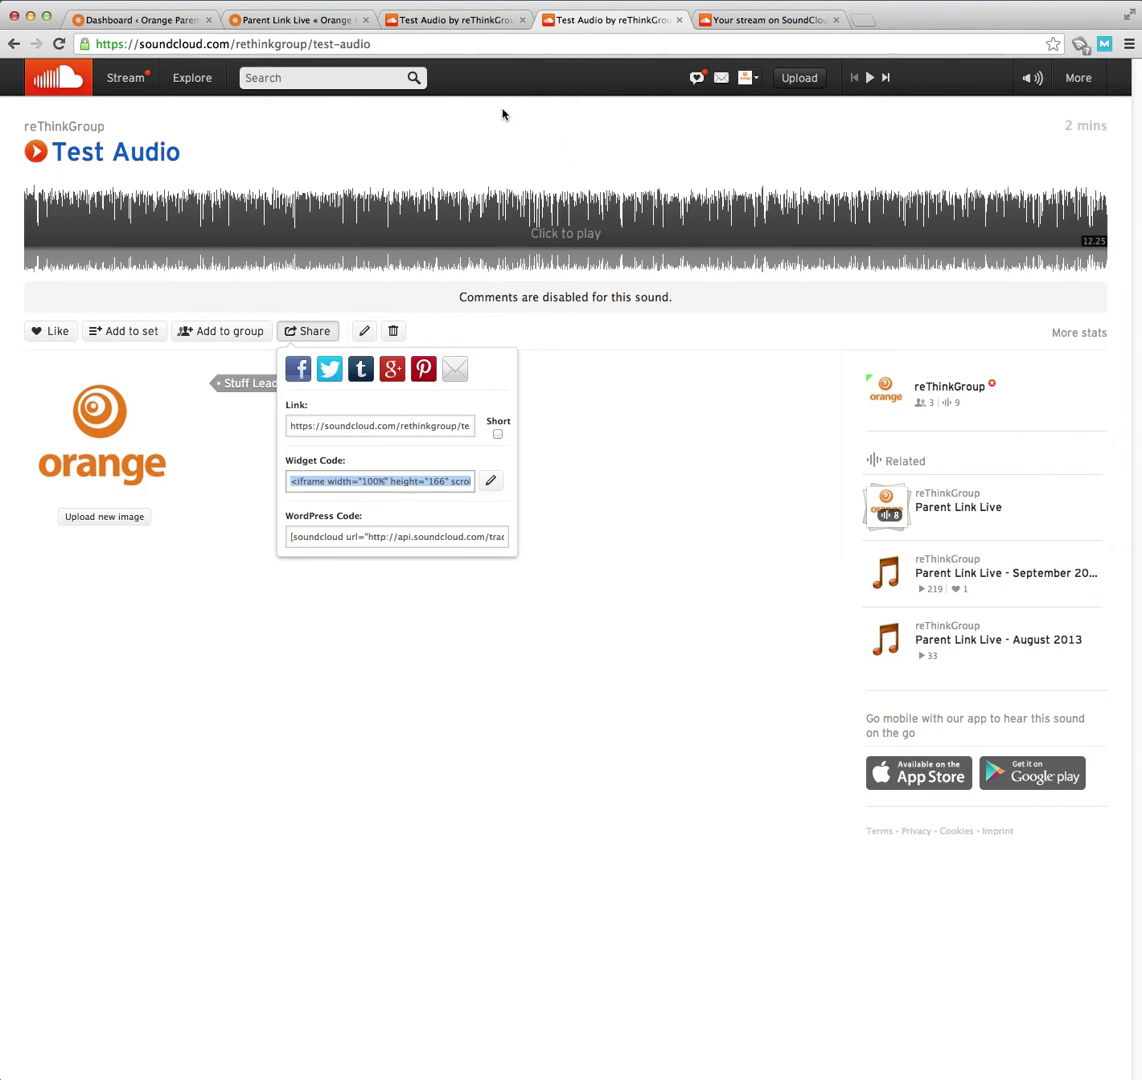
# - Switch to WordPress and load the orangeparents development site's login page
pyautogui.click(140, 20)
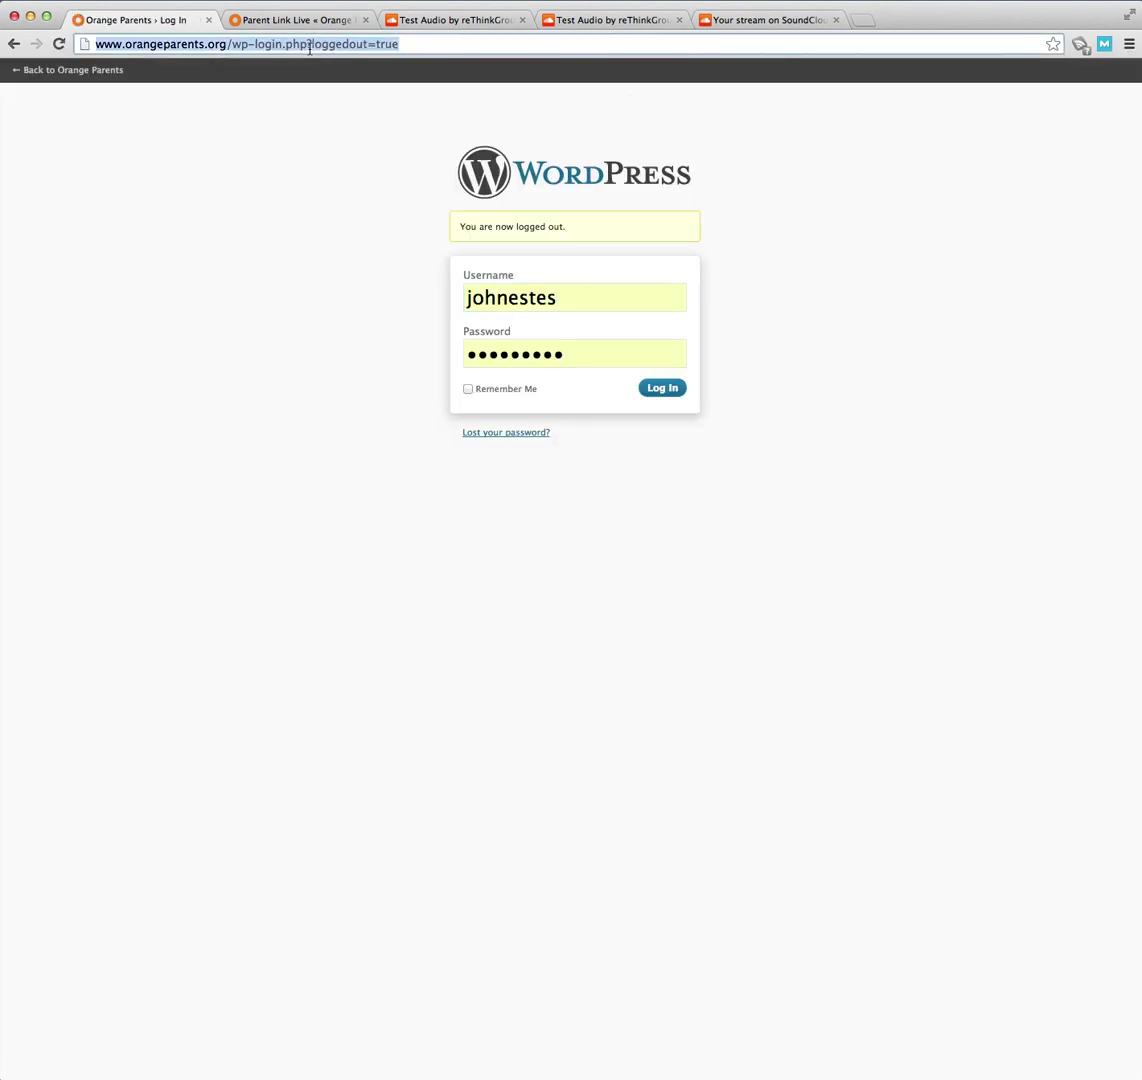
pyautogui.write('orange')
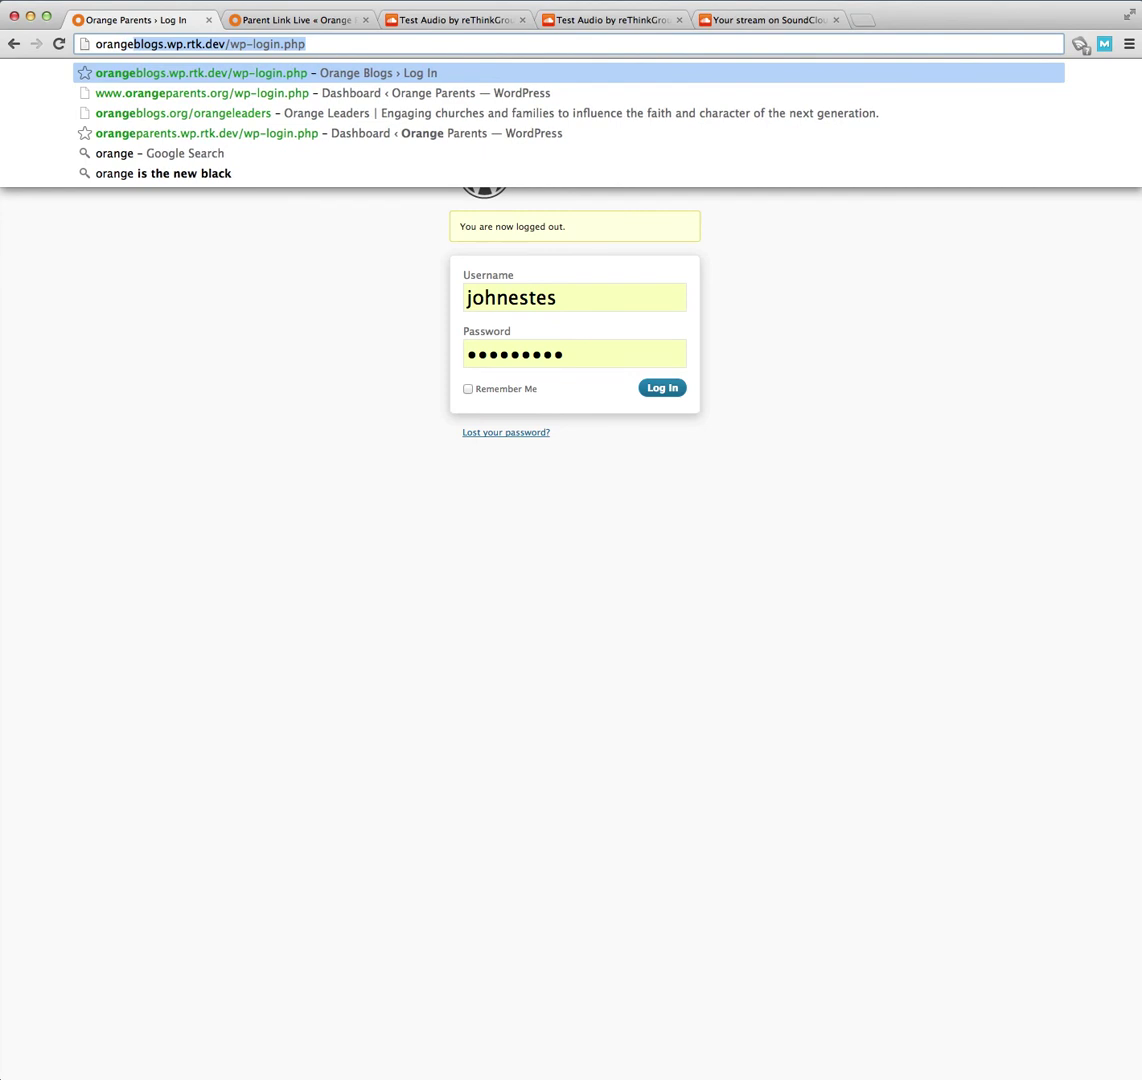
pyautogui.write('pa')
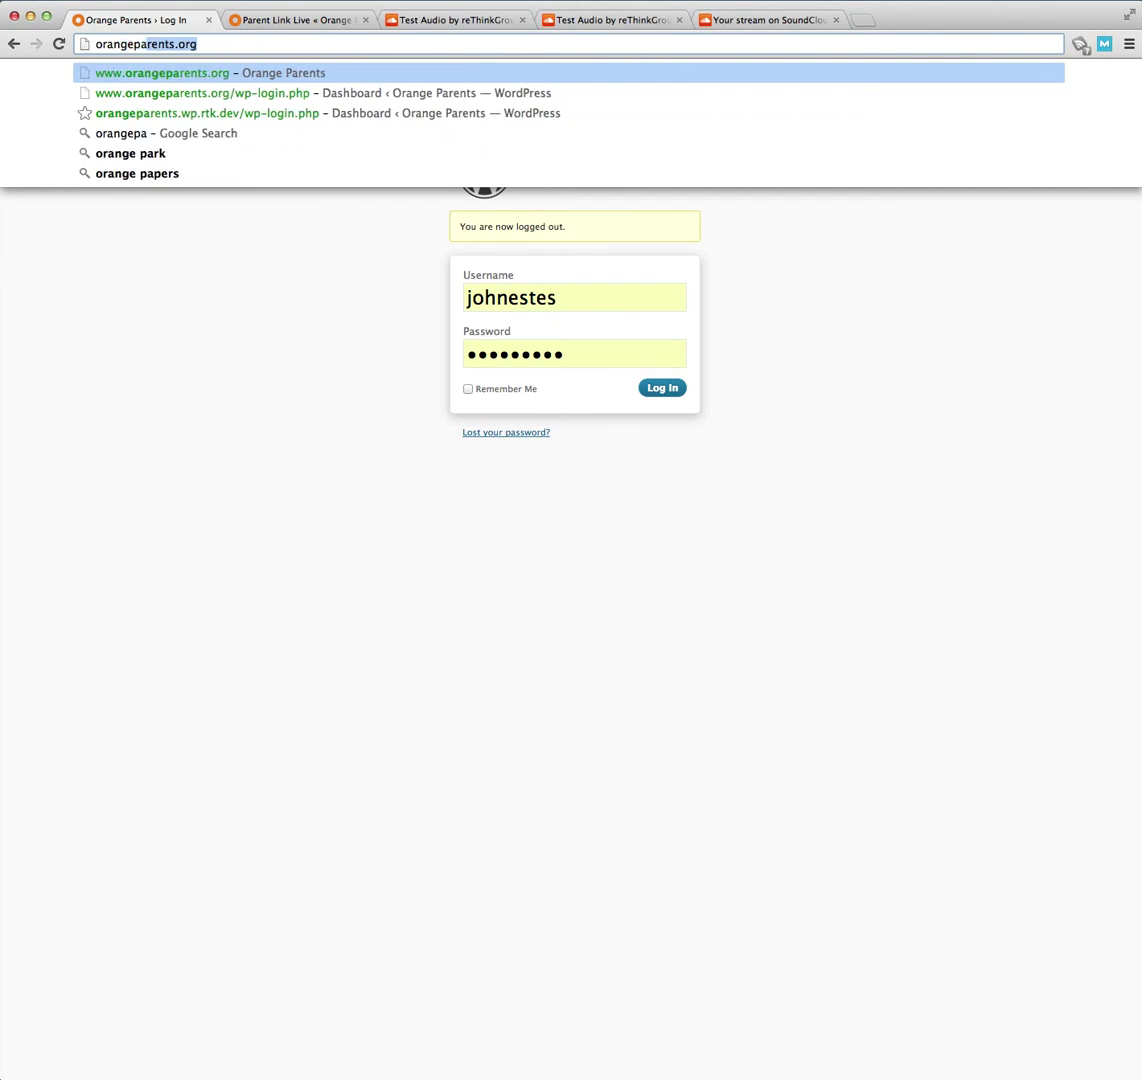
pyautogui.press('Down')
pyautogui.press('Down')
pyautogui.press('Return')
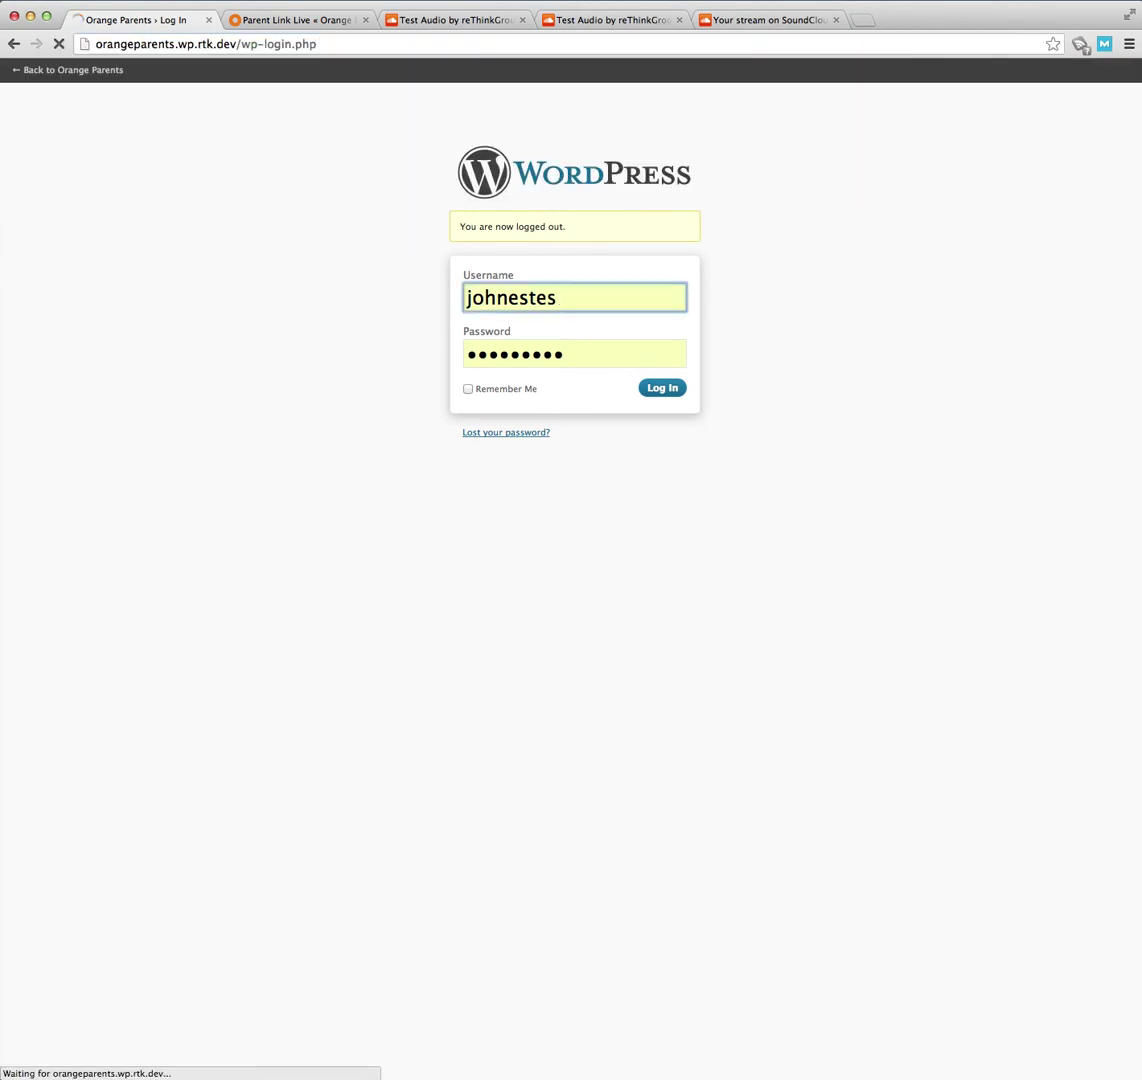
pyautogui.click(663, 392)
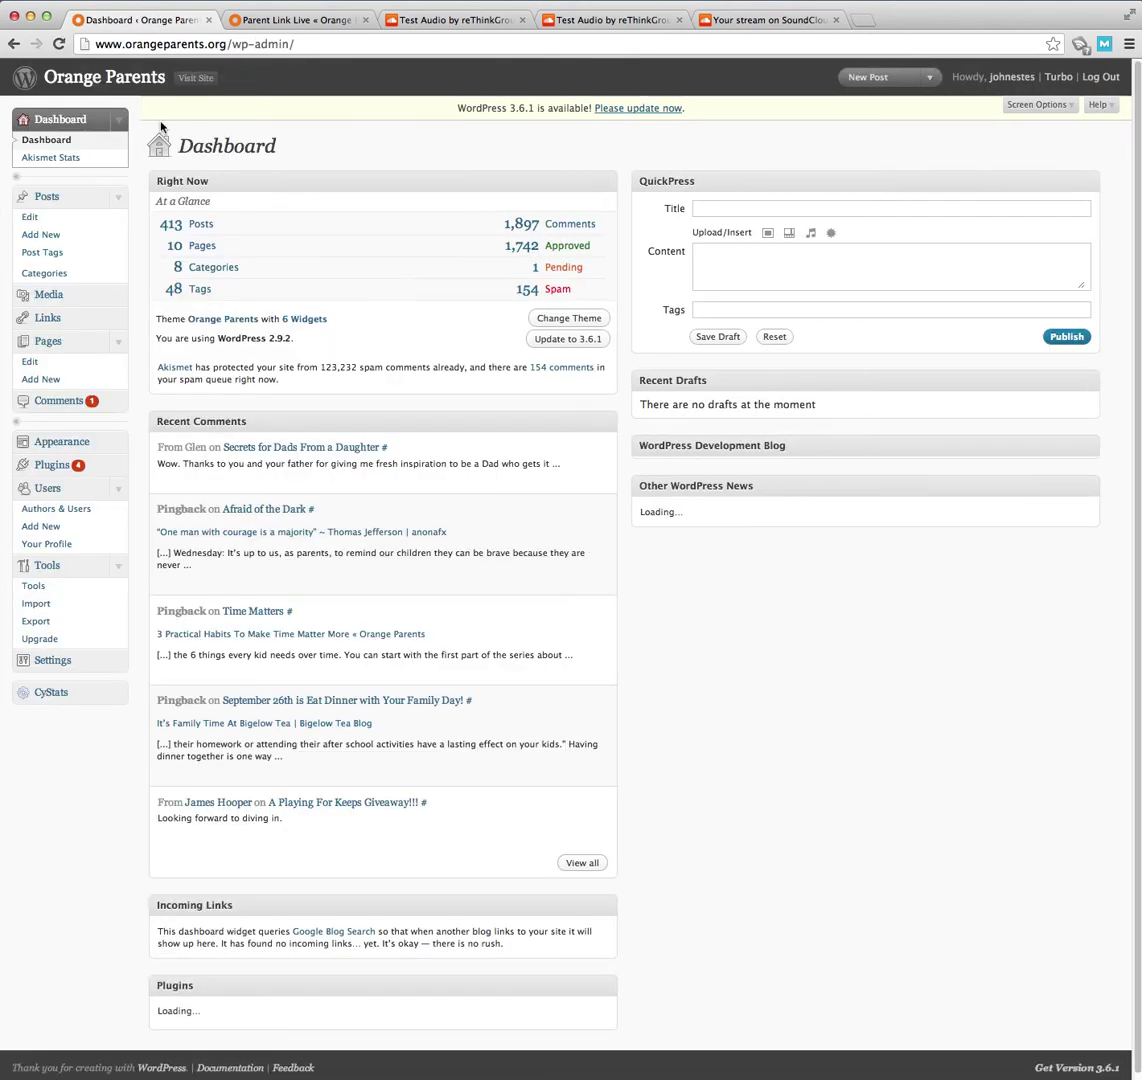
pyautogui.click(15, 46)
pyautogui.click(14, 47)
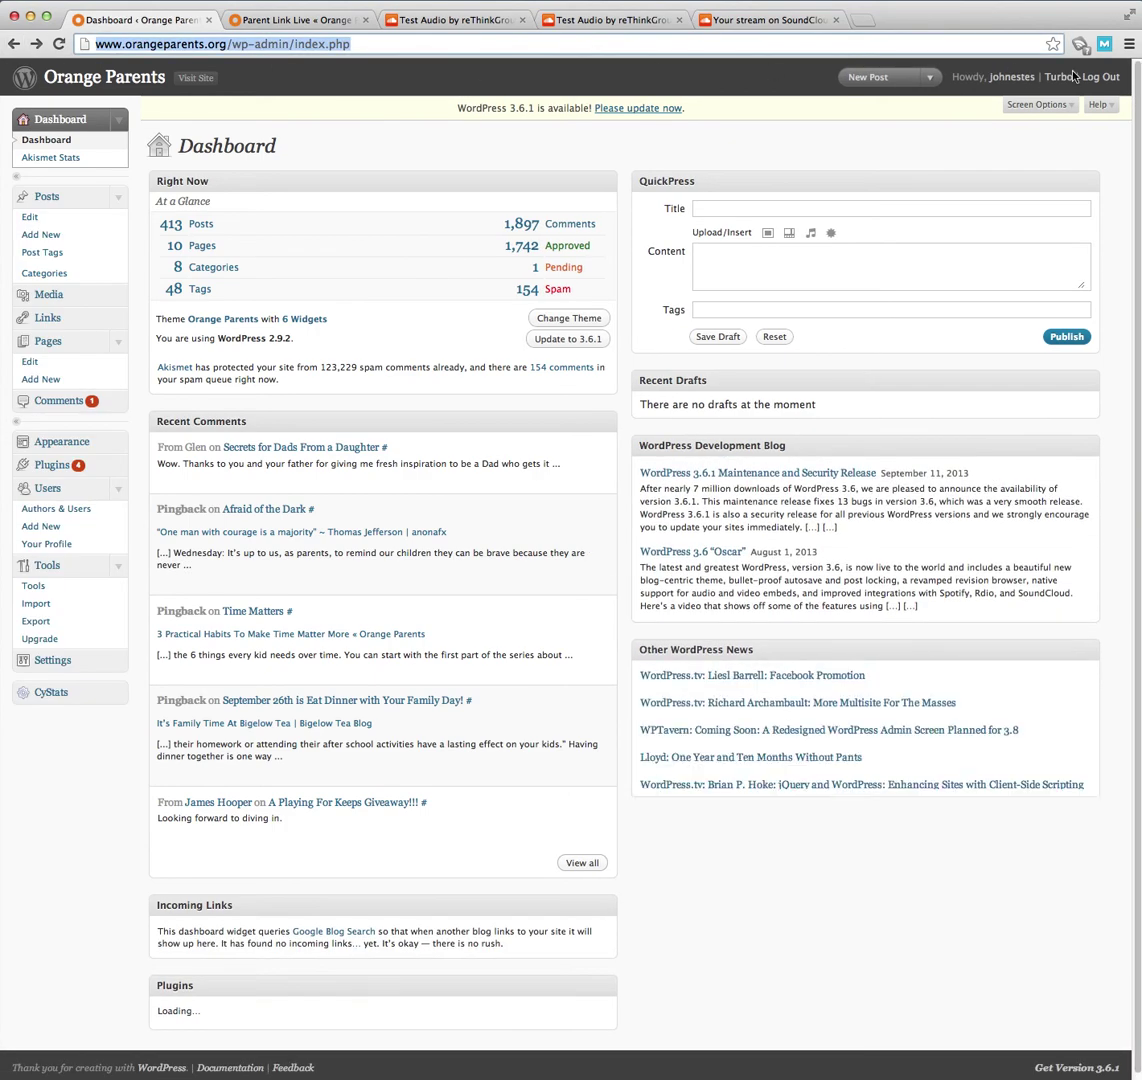
# - Log out of the live site and sign in to the orangeparents.wp.rtk.dev dashboard
pyautogui.click(1112, 79)
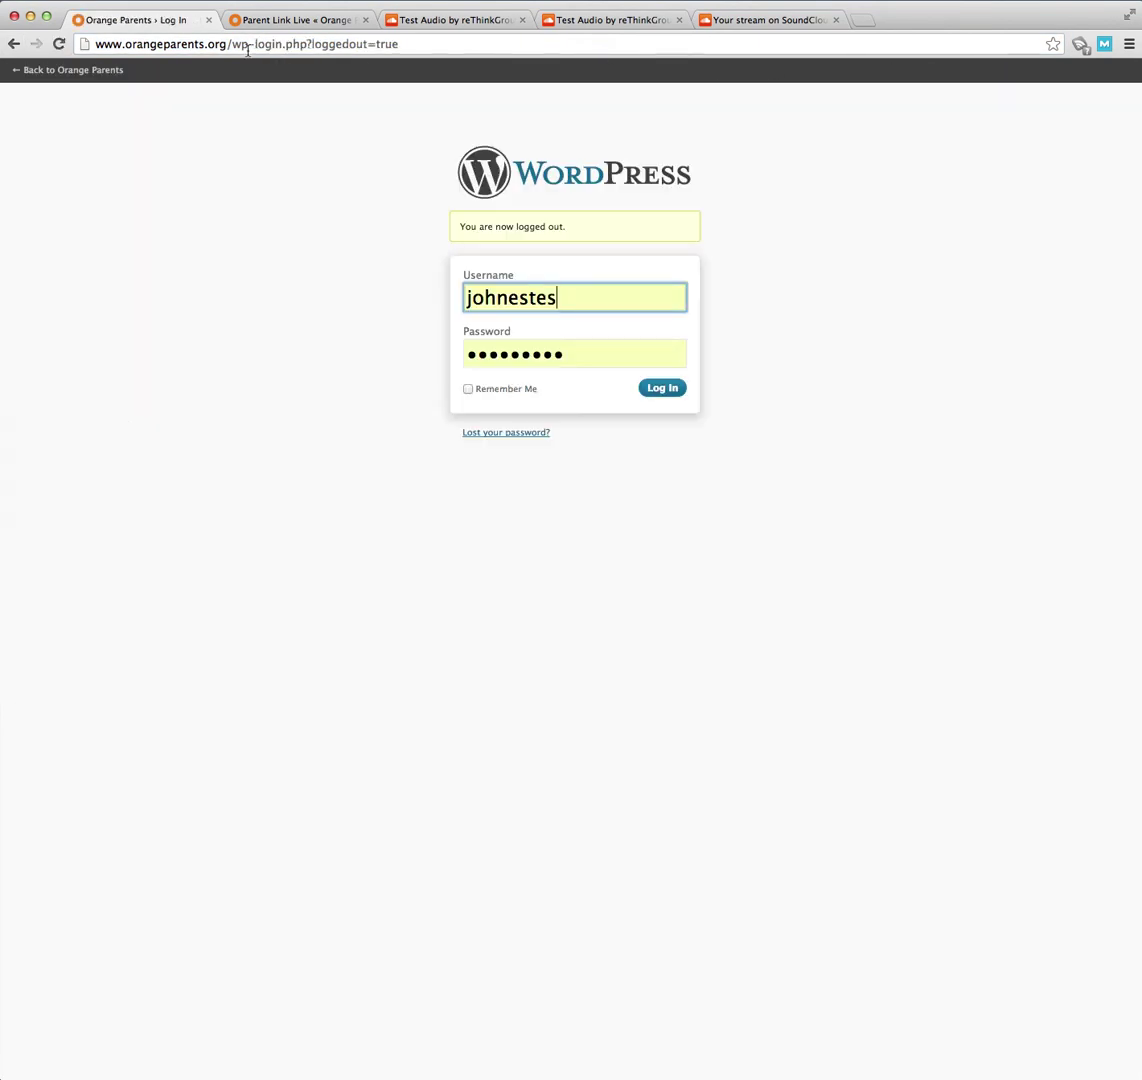
pyautogui.click(235, 45)
pyautogui.write('orangep')
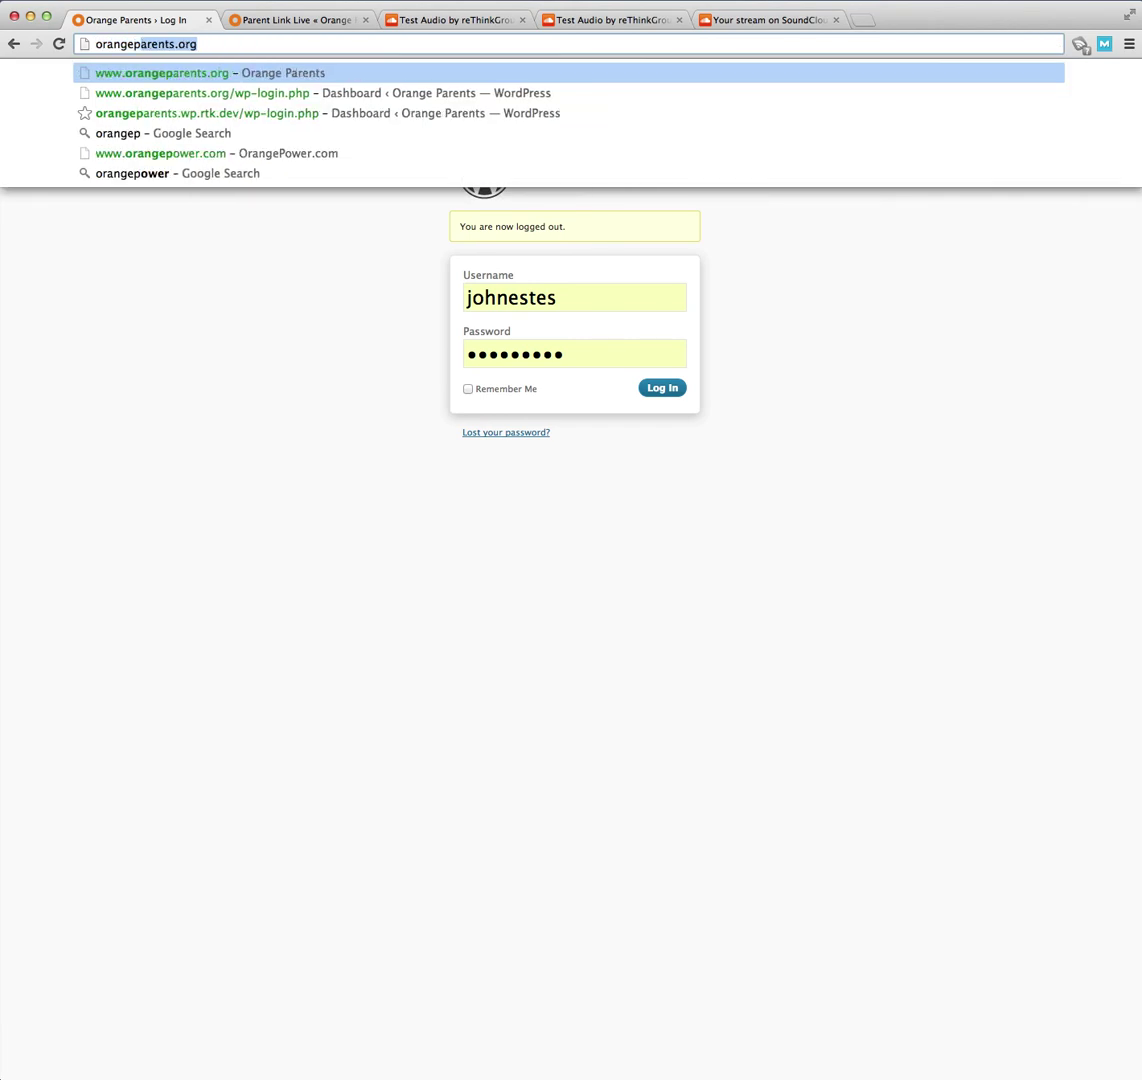
pyautogui.press('Down')
pyautogui.press('Down')
pyautogui.press('Return')
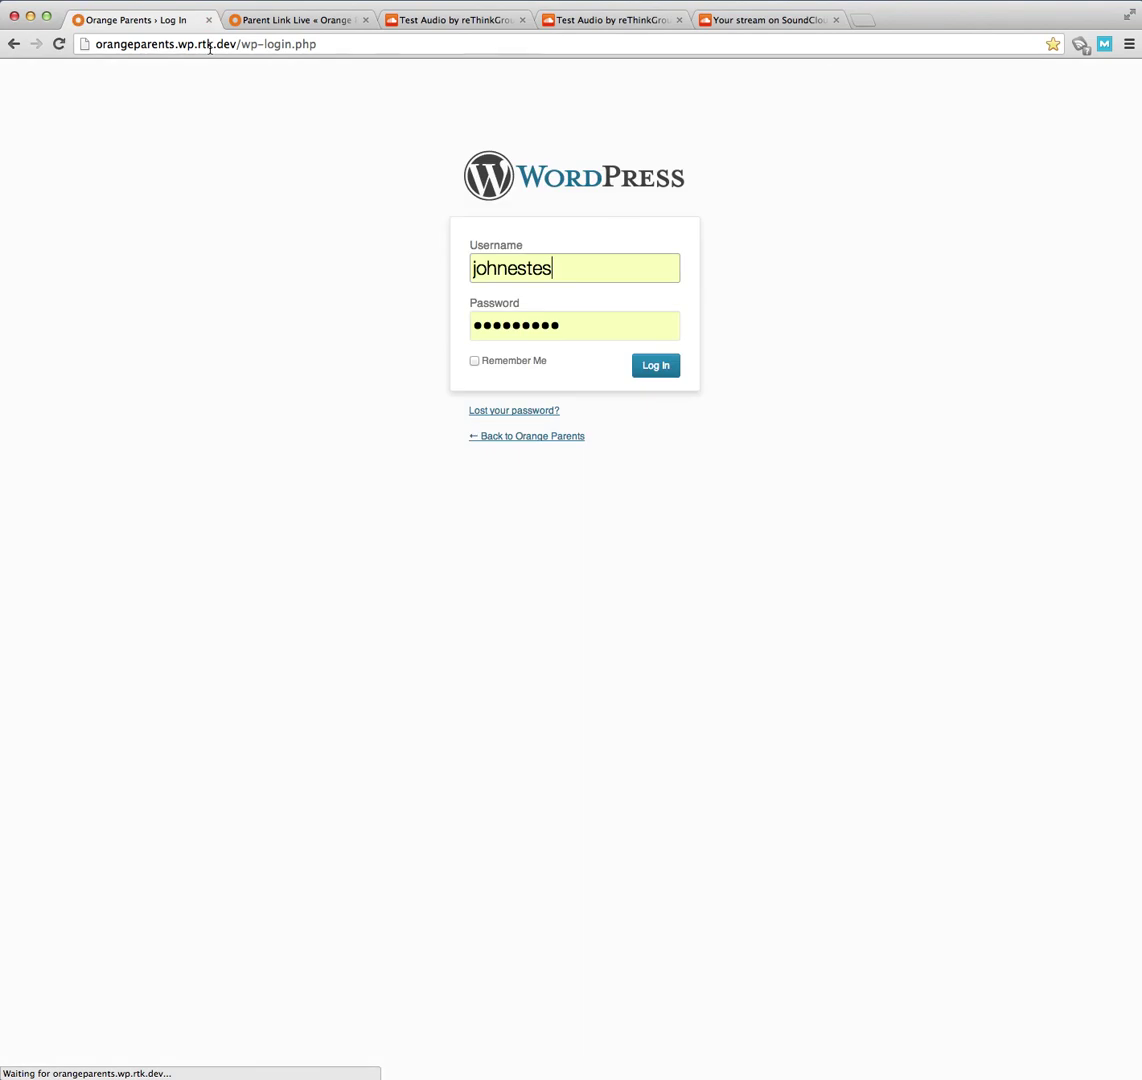
pyautogui.click(659, 365)
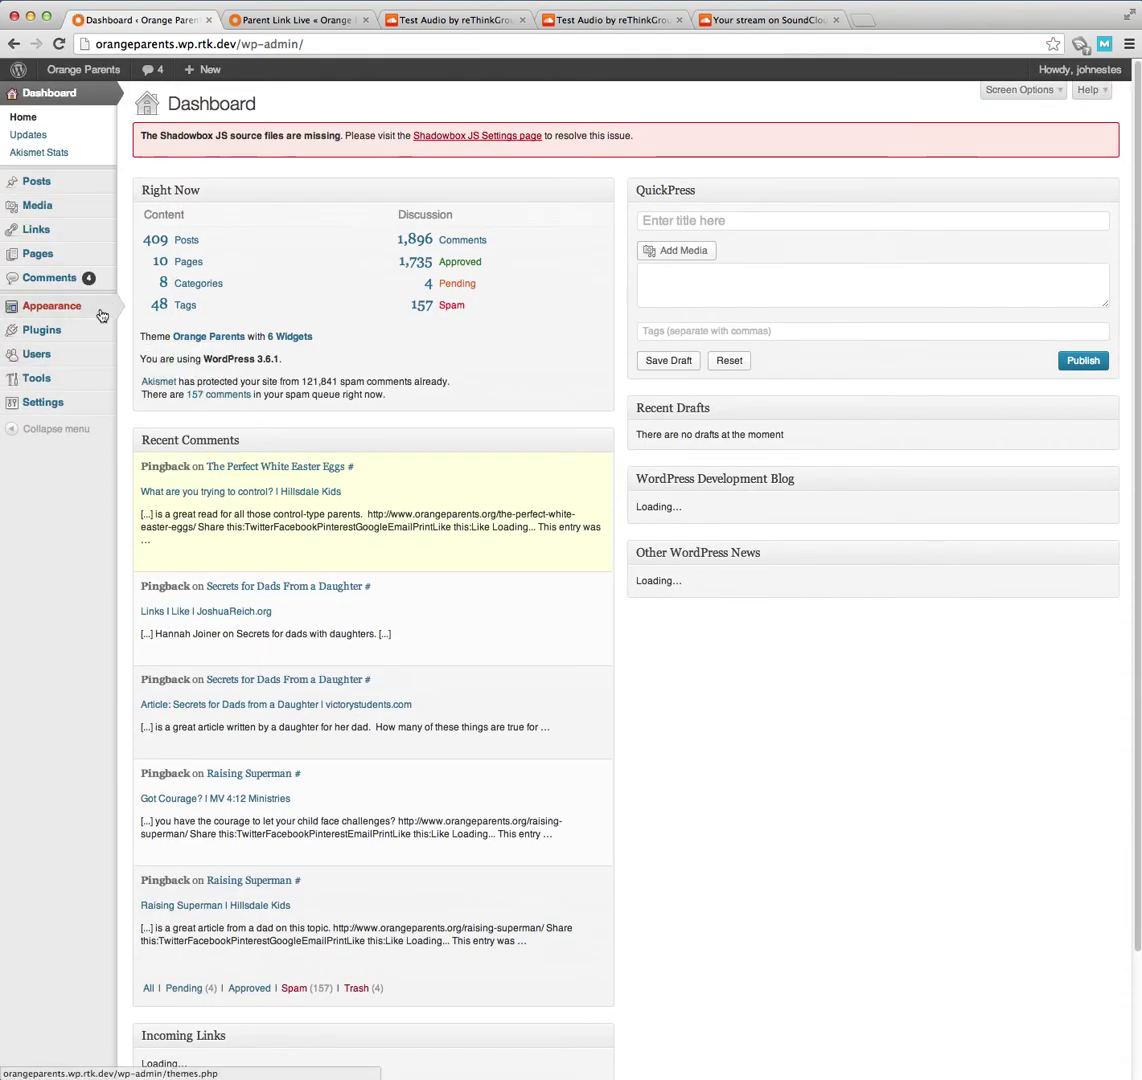
# - Create a new post titled 'Test SoundCloud' and place the cursor in its body
pyautogui.moveTo(40, 180)
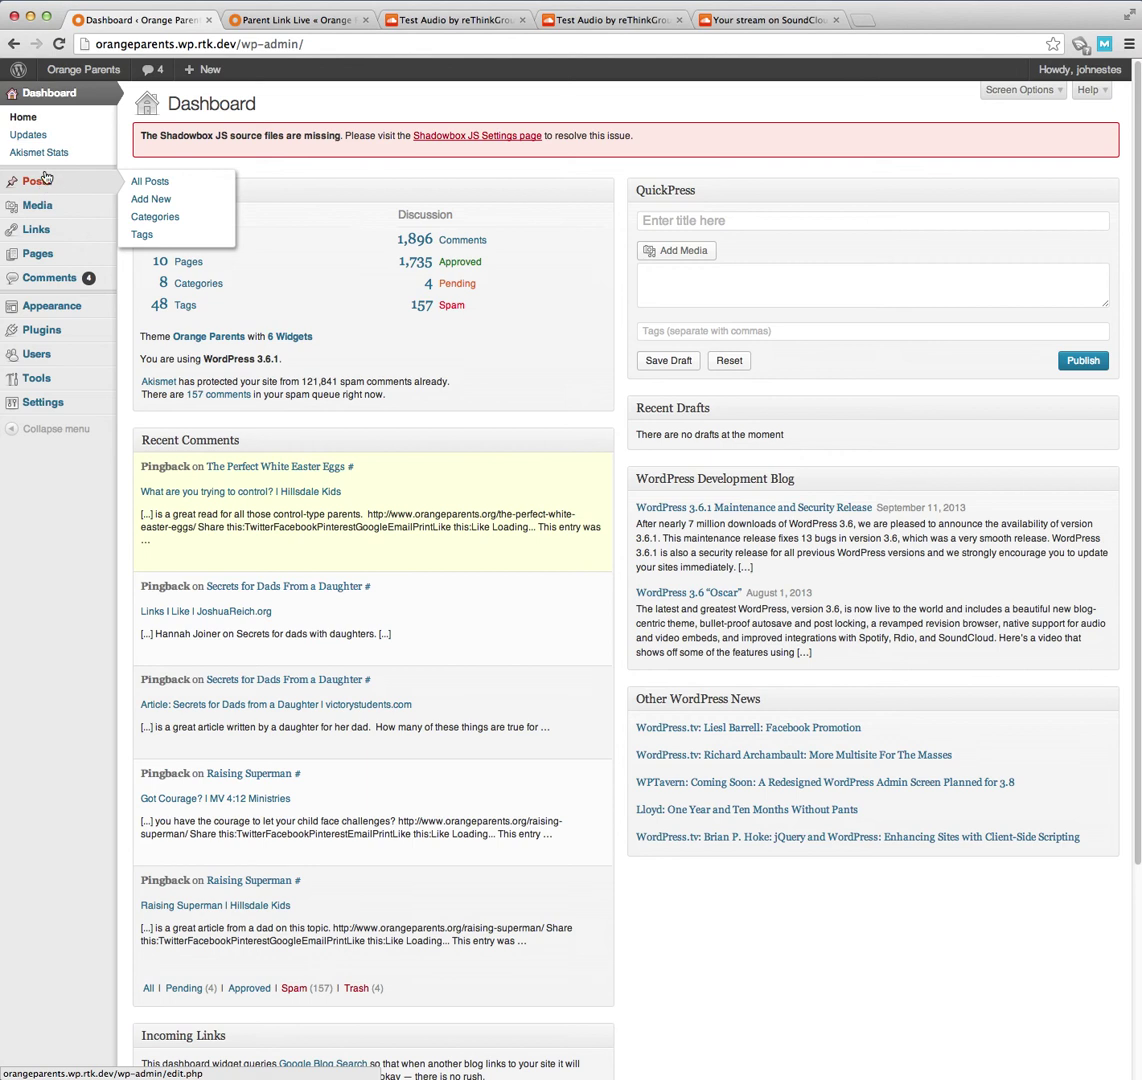
pyautogui.click(44, 178)
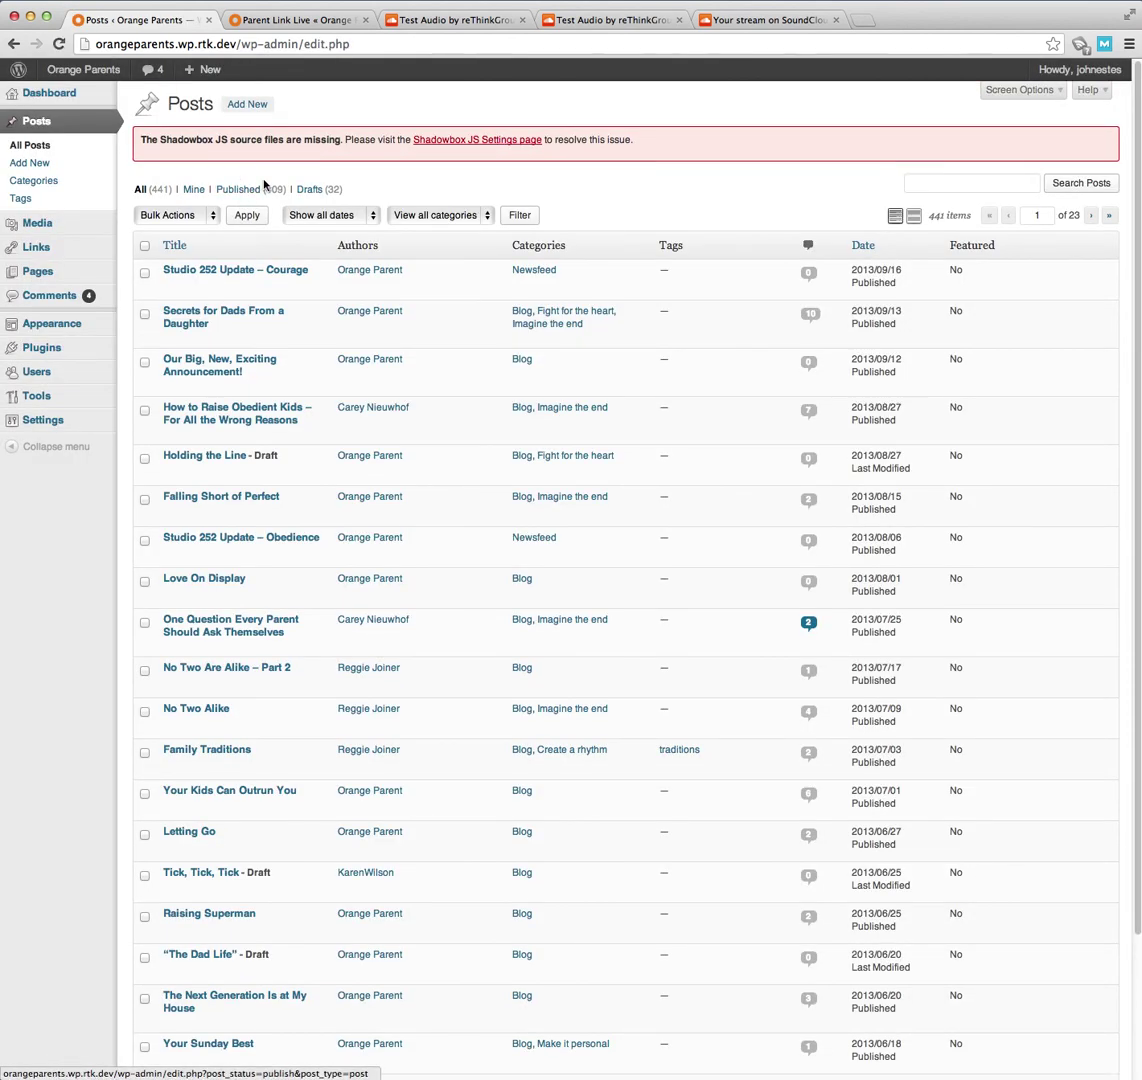
pyautogui.click(242, 106)
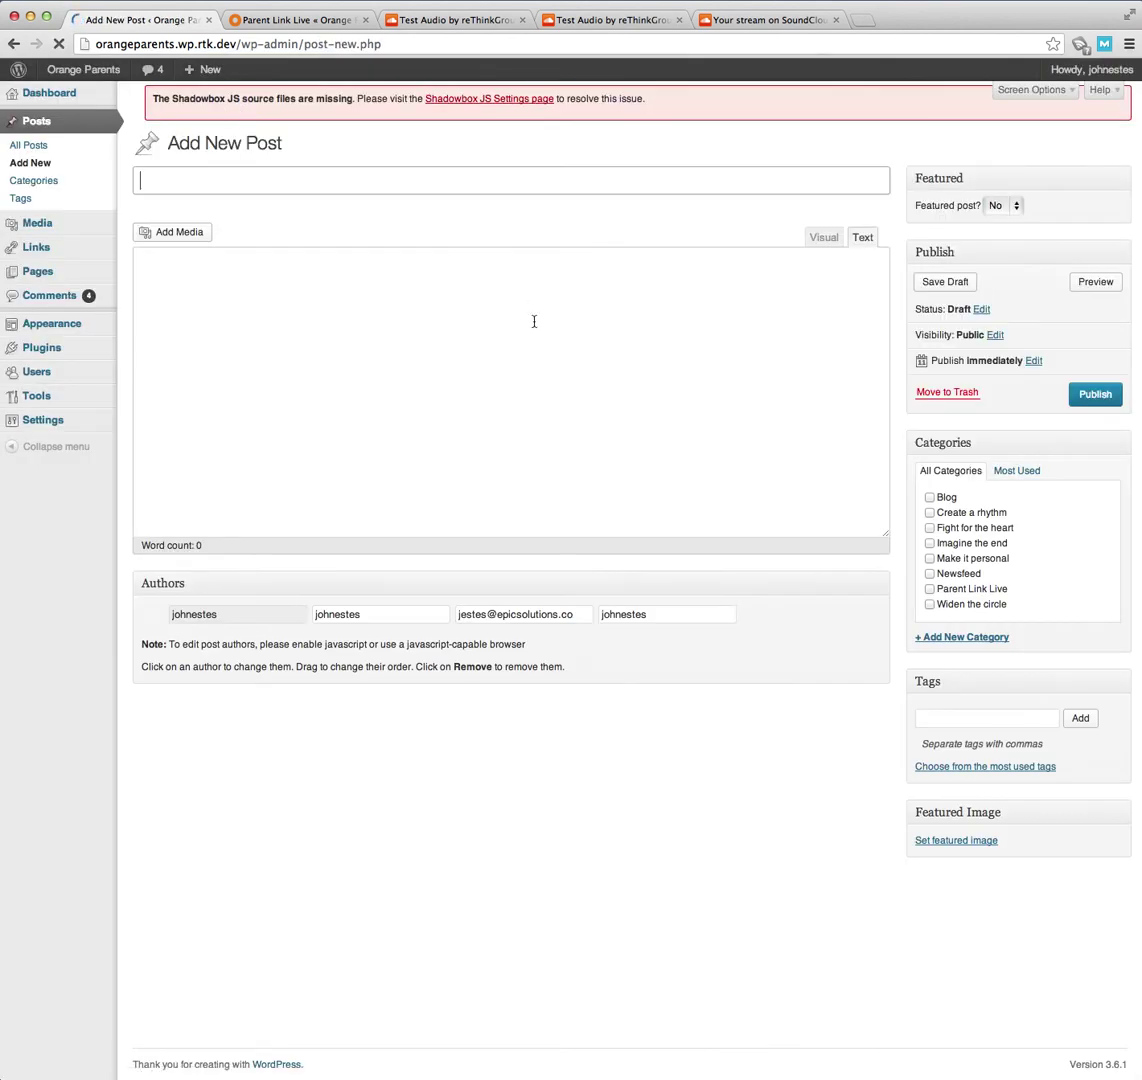
pyautogui.write('Test ')
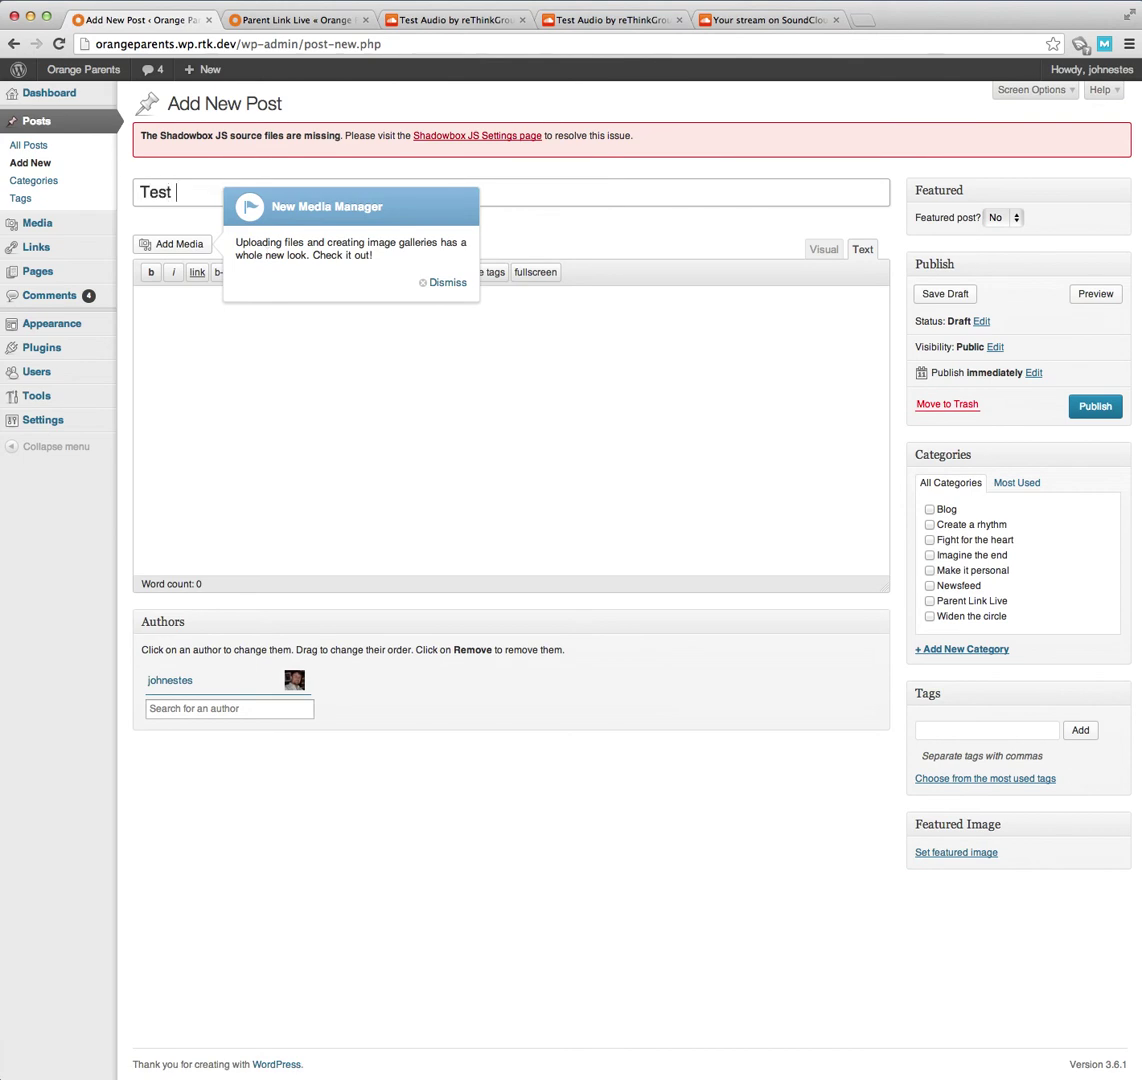
pyautogui.write('Sound')
pyautogui.click(461, 284)
pyautogui.press('super+bracketleft')
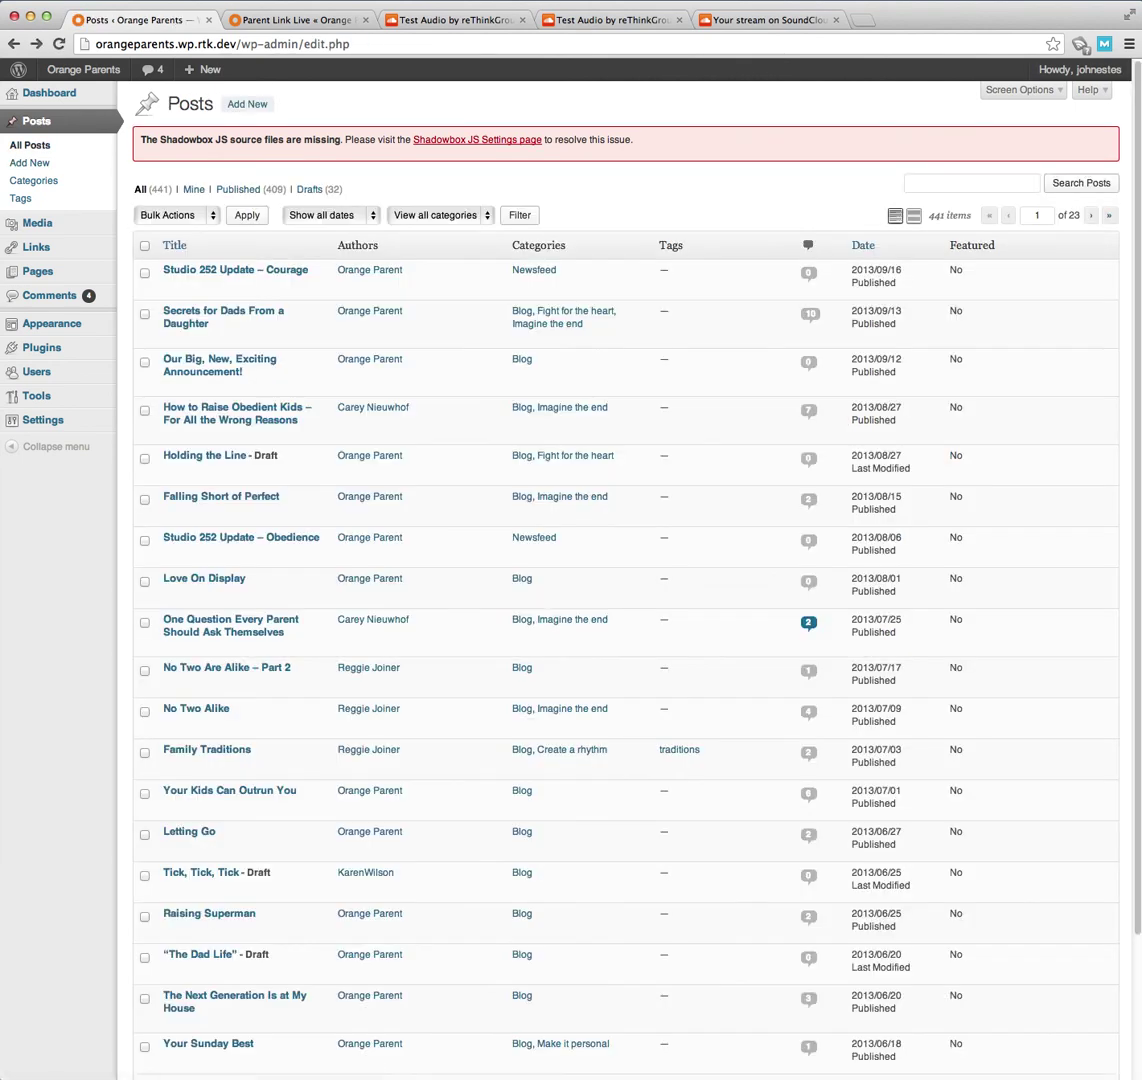
pyautogui.click(247, 104)
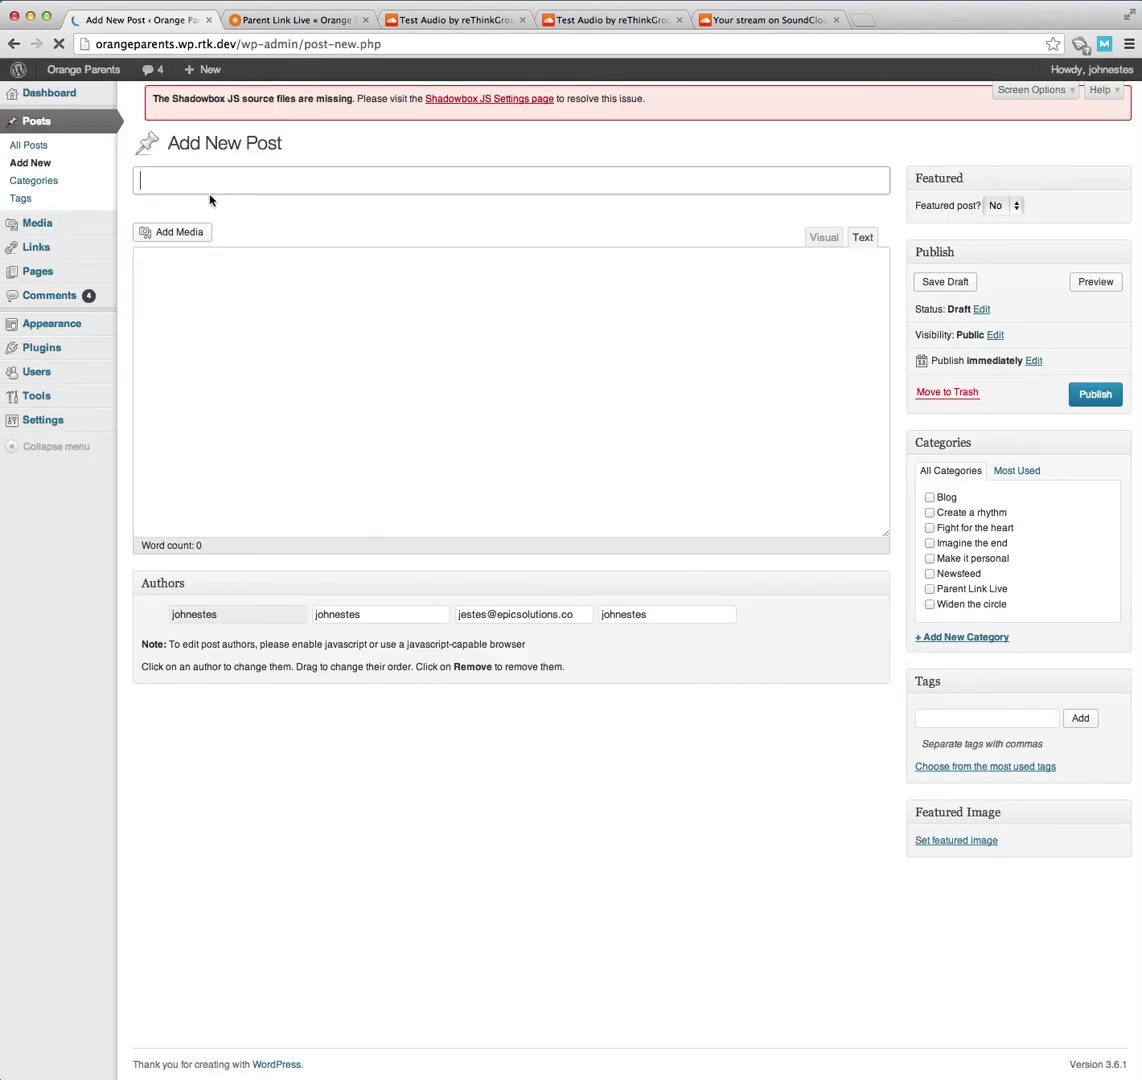
pyautogui.write('Test')
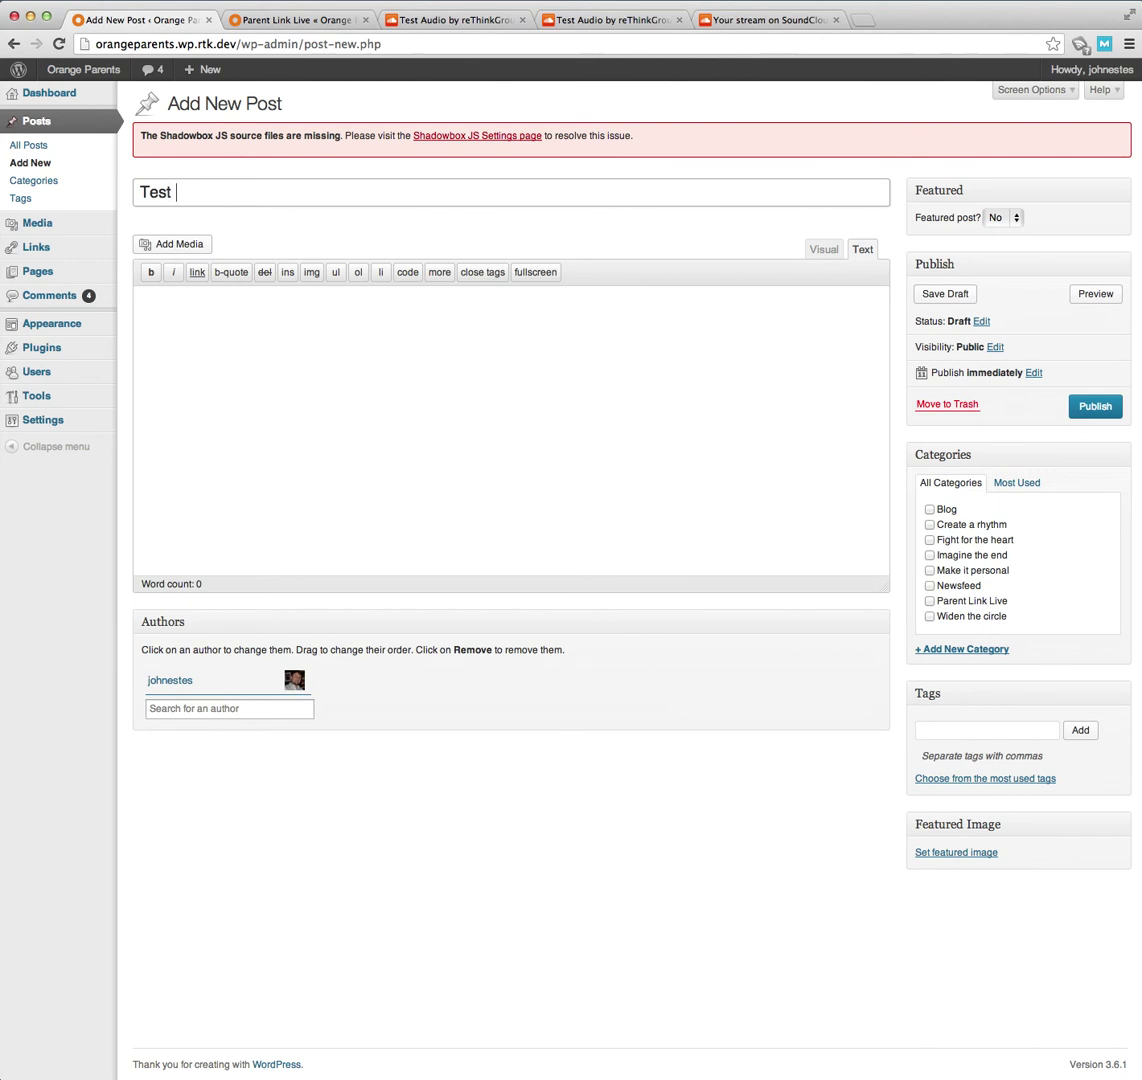
pyautogui.write(' SoundCloud')
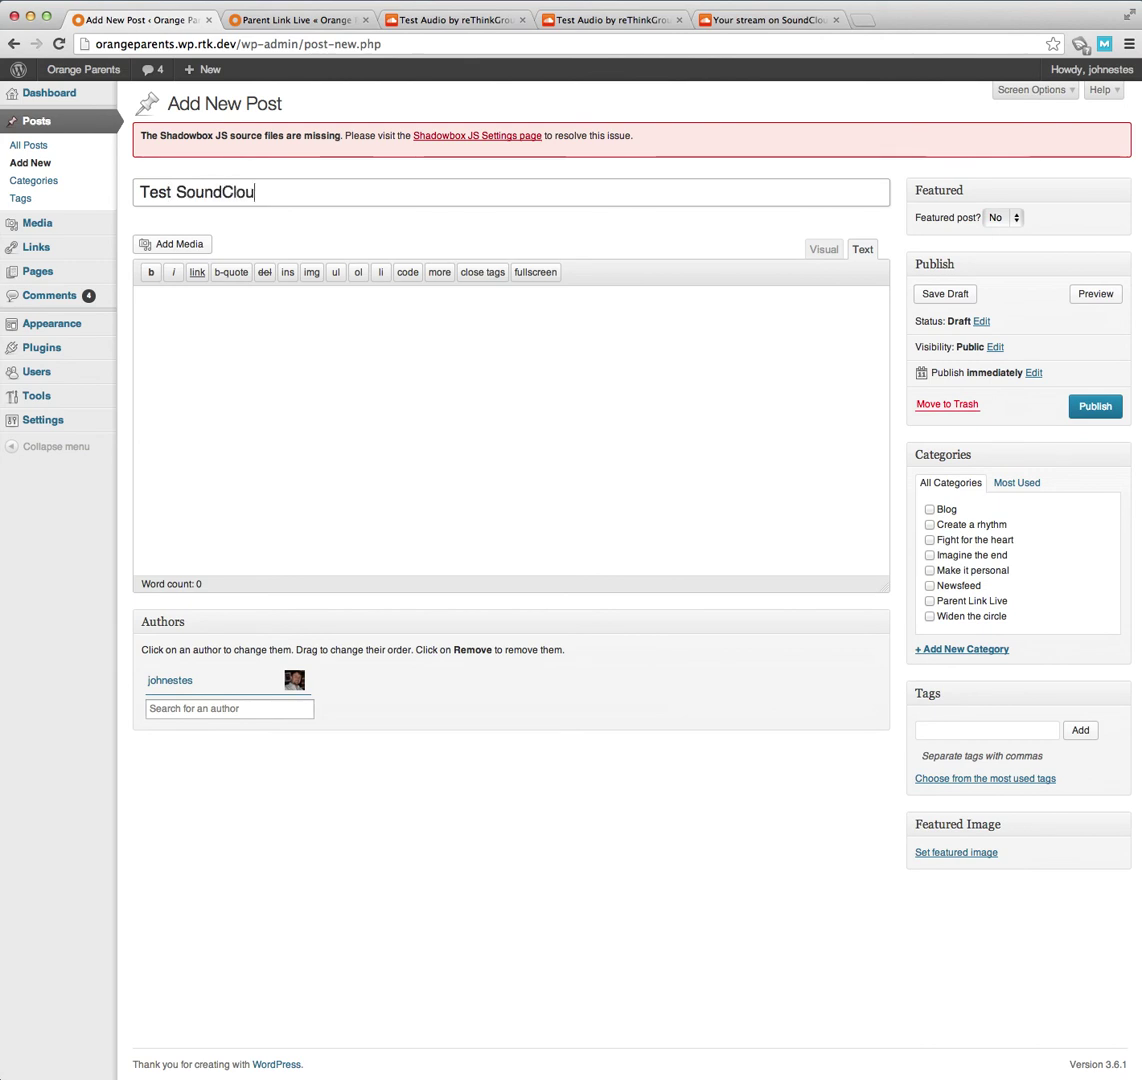
pyautogui.click(142, 301)
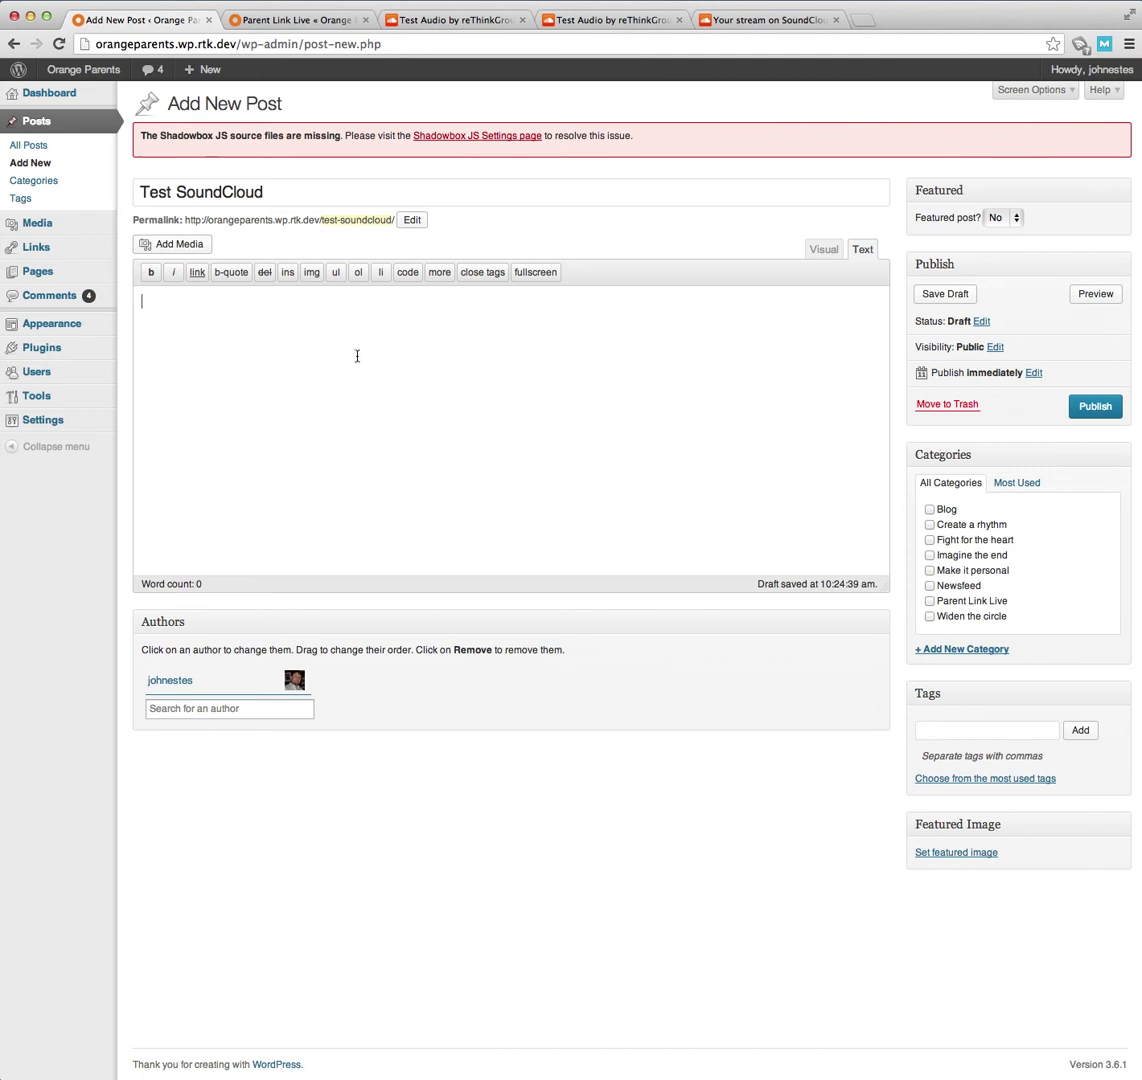
# - Toggle the post editor between Visual and Text modes, glancing at the Parent Link Live tab
pyautogui.click(826, 255)
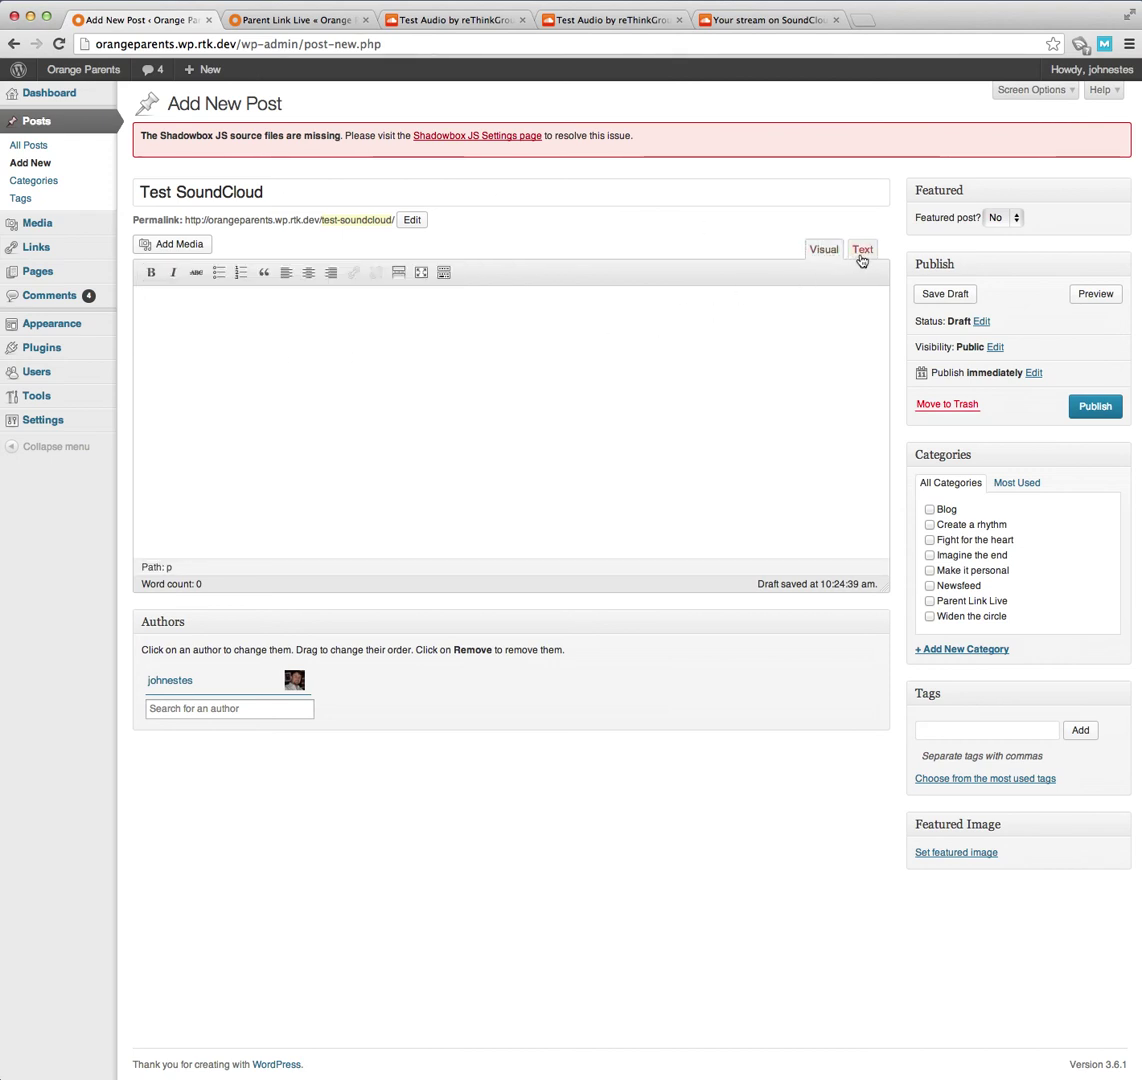
pyautogui.click(864, 253)
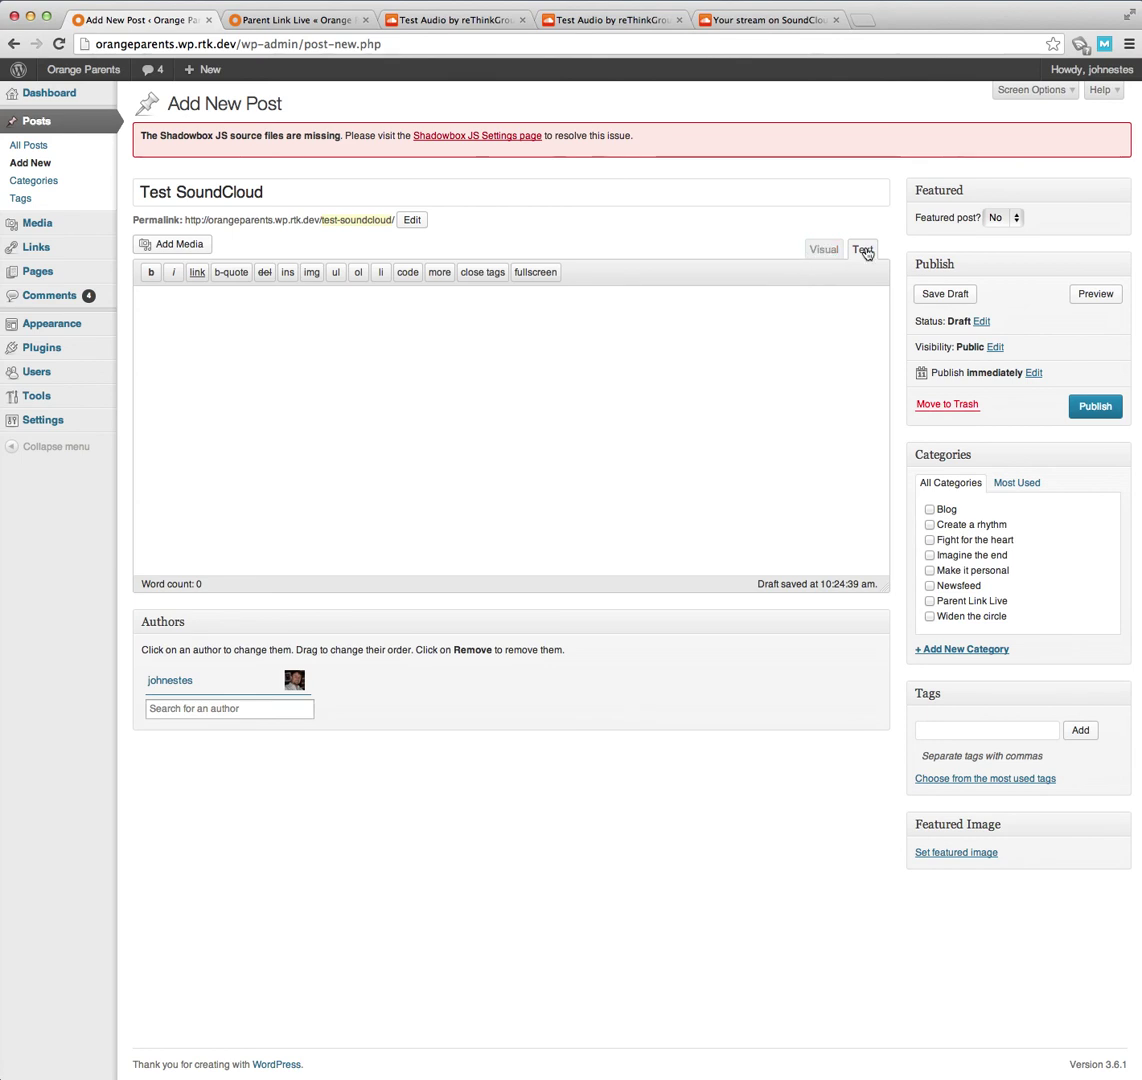
pyautogui.click(278, 22)
pyautogui.click(130, 22)
# - Paste the SoundCloud iframe embed code into the empty post body and publish the post
pyautogui.click(614, 405)
pyautogui.press('super+v')
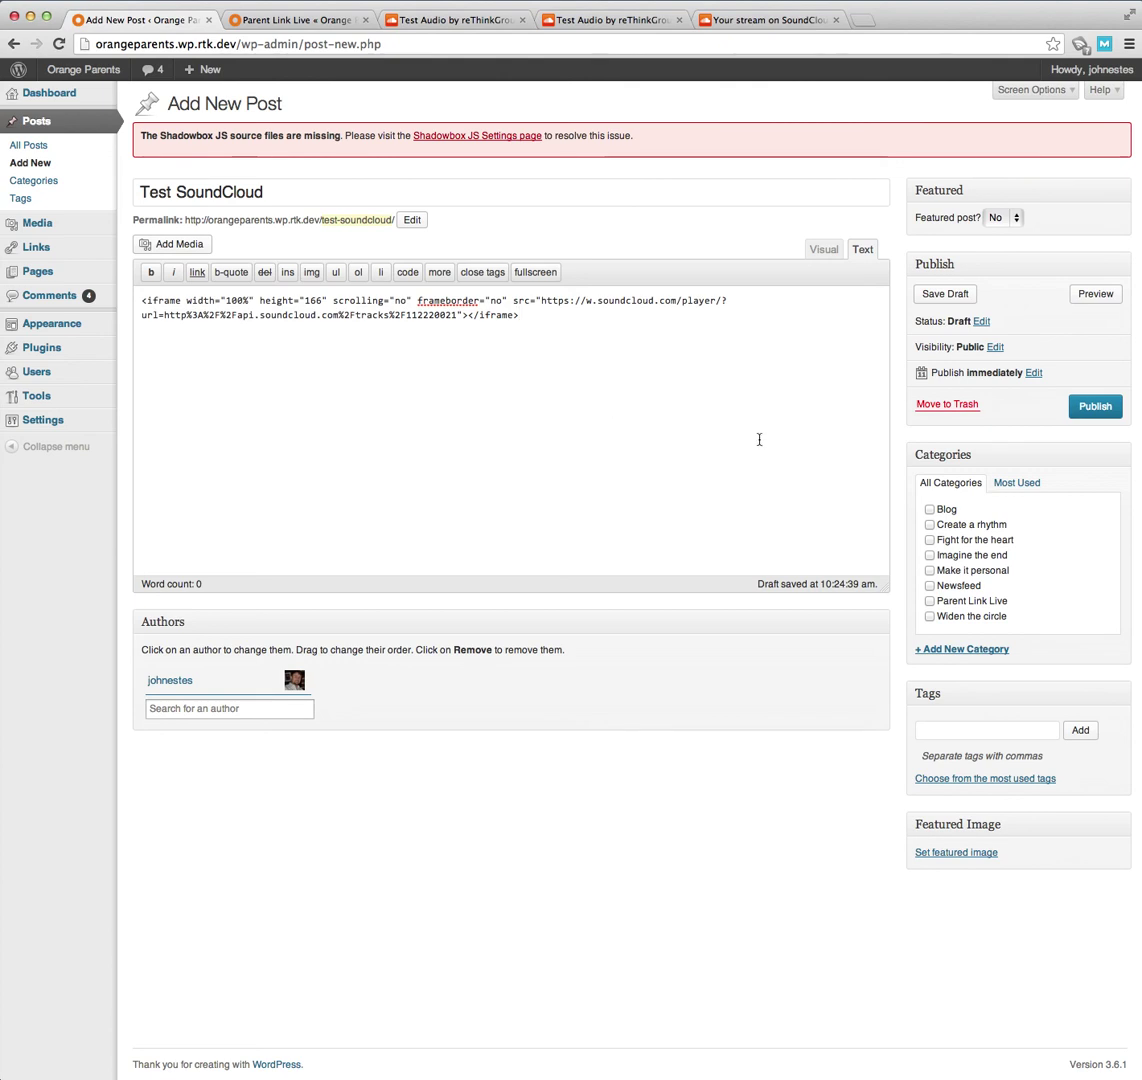
pyautogui.click(1092, 405)
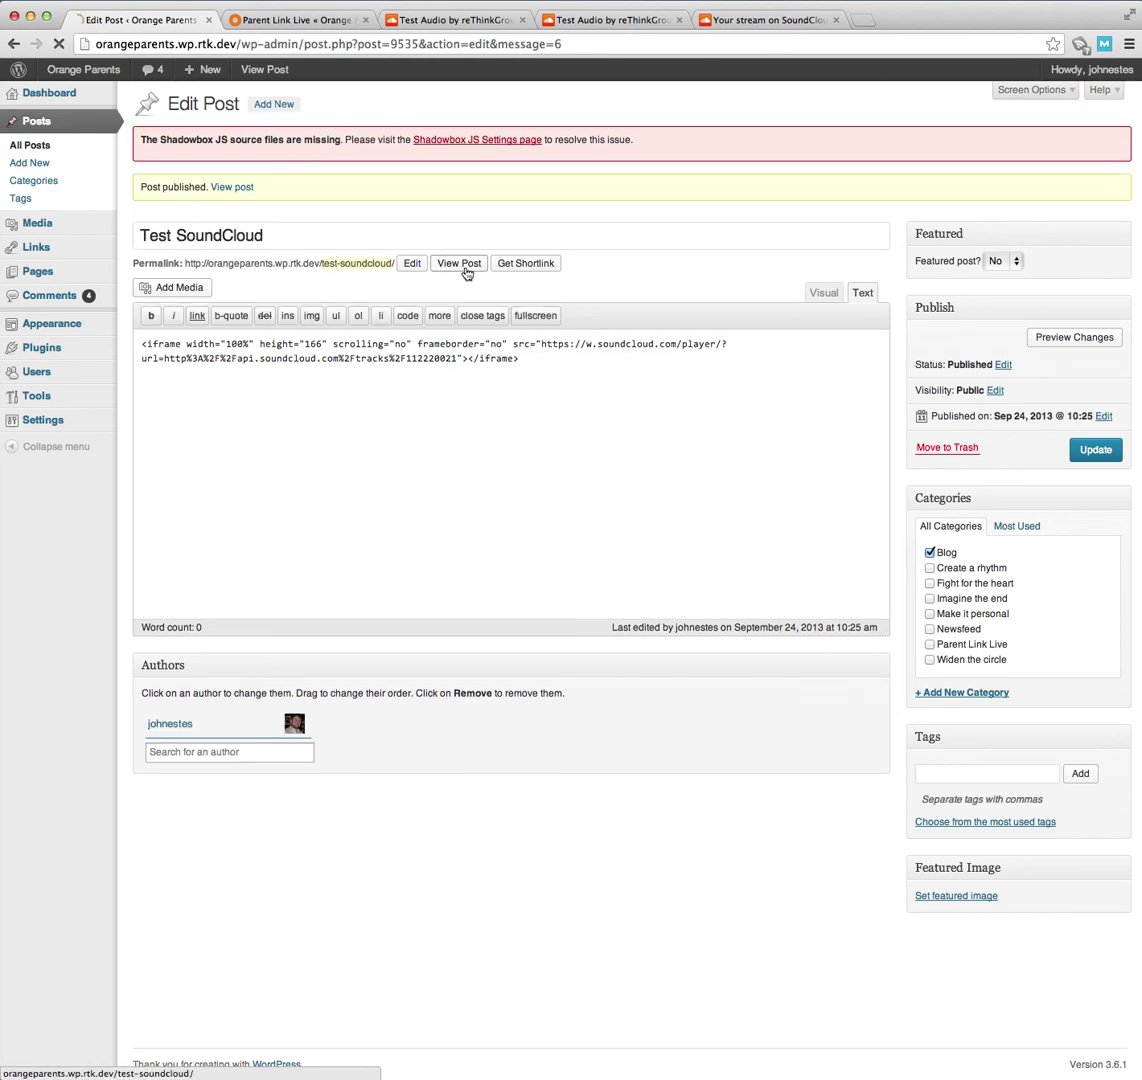
# - View the published post and play then pause the Test Audio widget
pyautogui.click(465, 269)
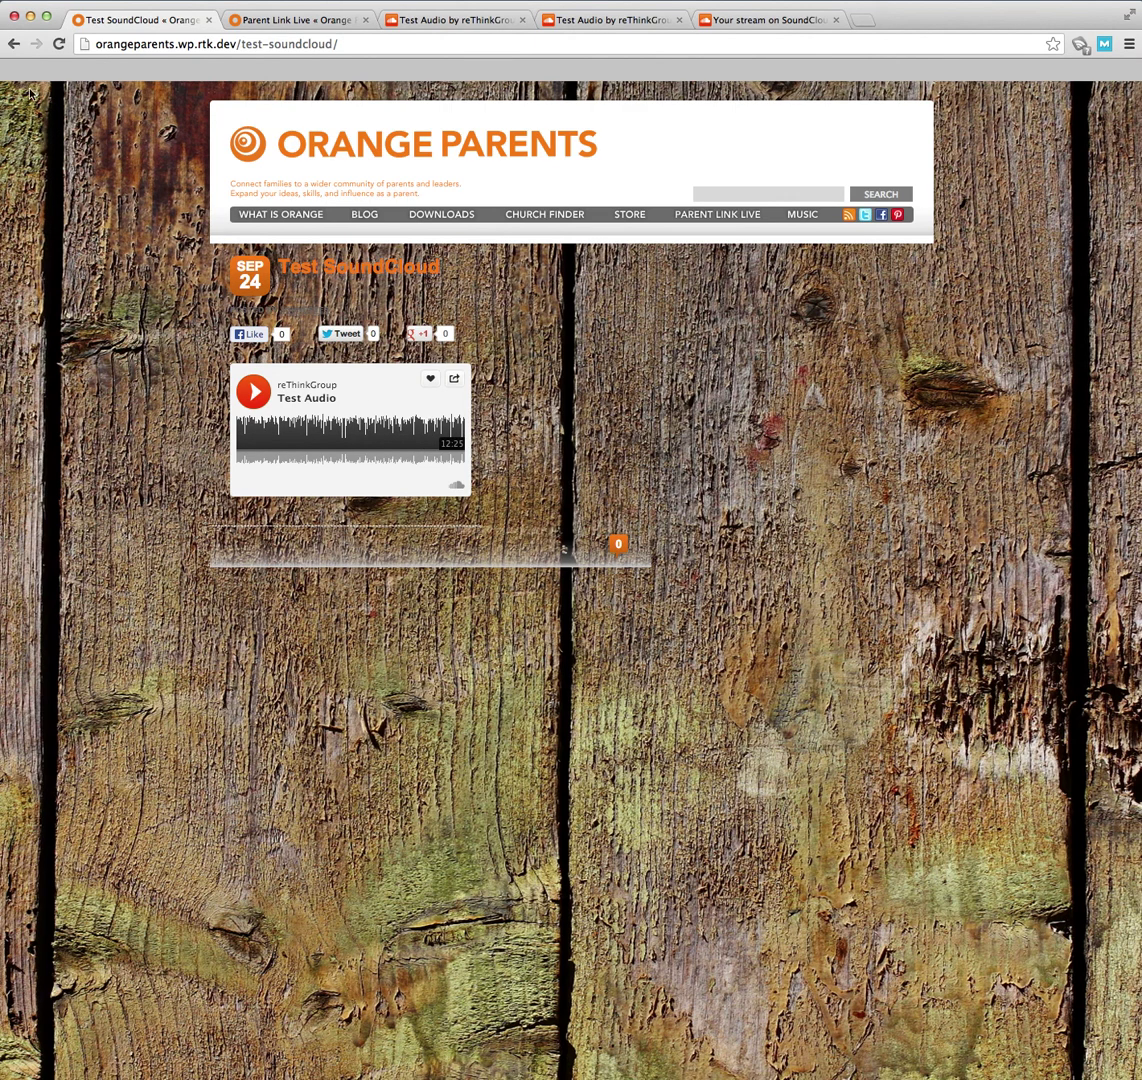
pyautogui.click(245, 394)
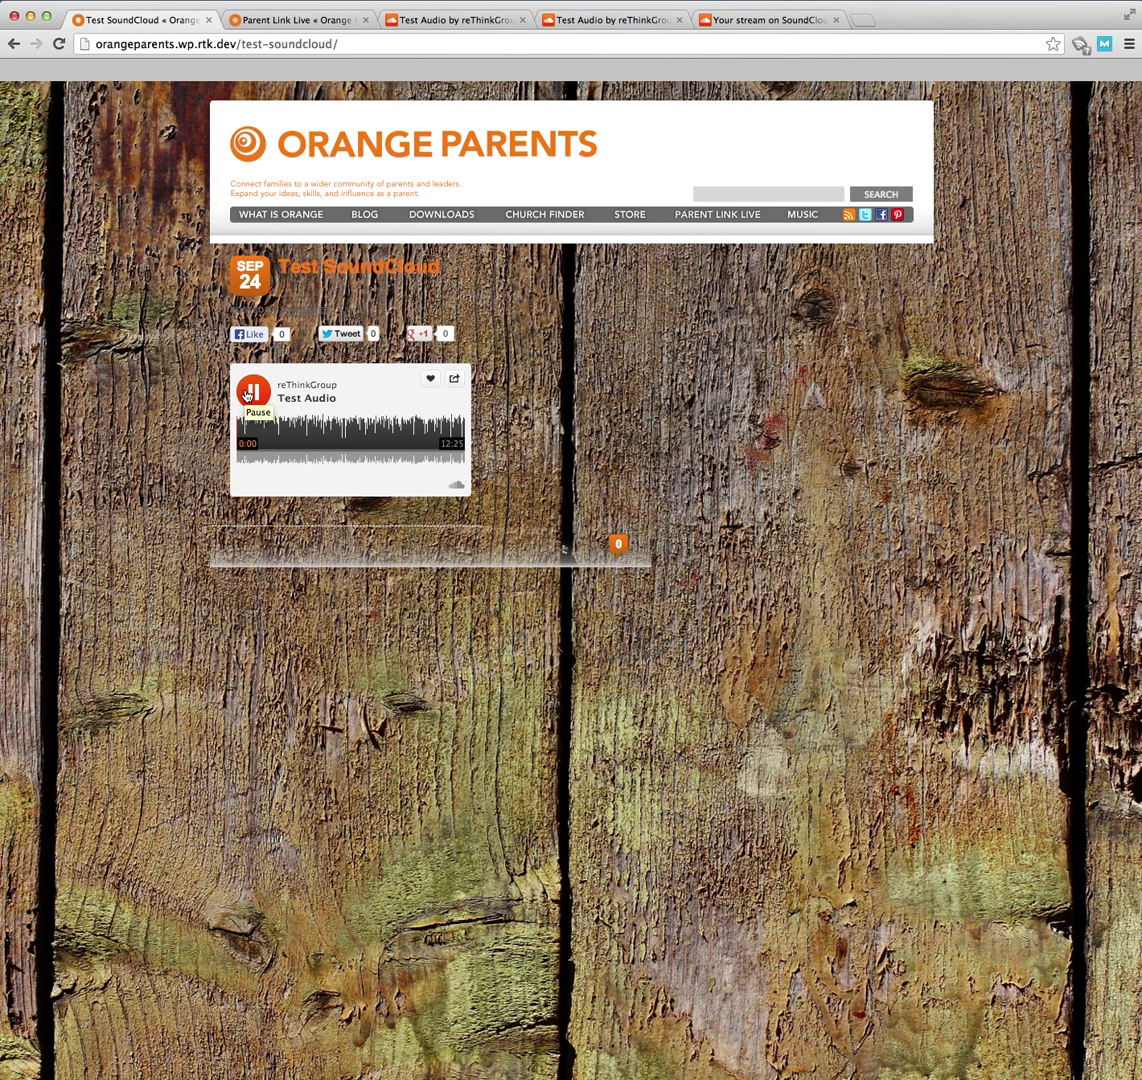
pyautogui.click(245, 394)
# - Navigate browser history back to the Test SoundCloud Edit Post screen
pyautogui.click(13, 44)
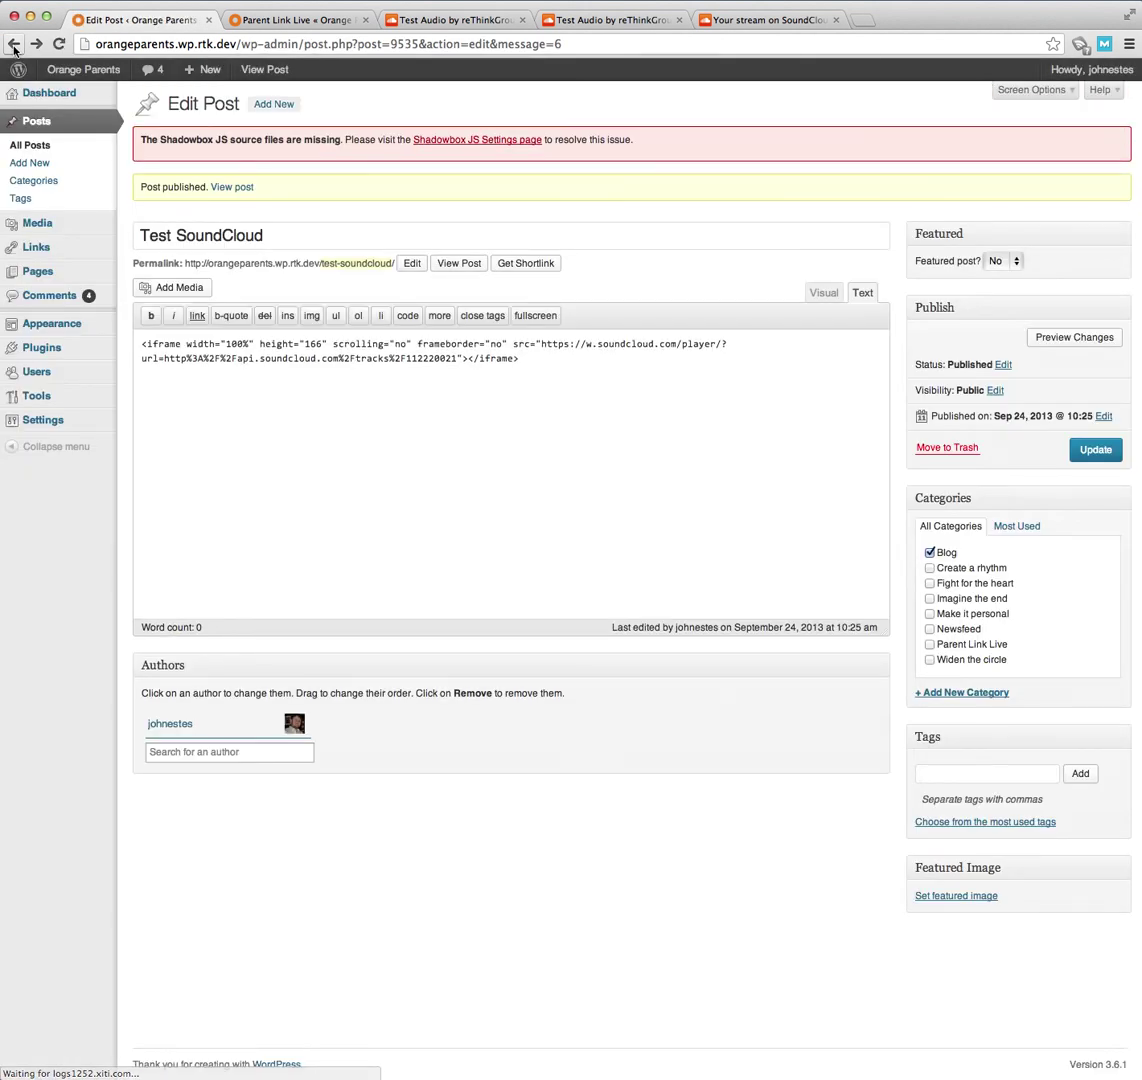
pyautogui.click(605, 384)
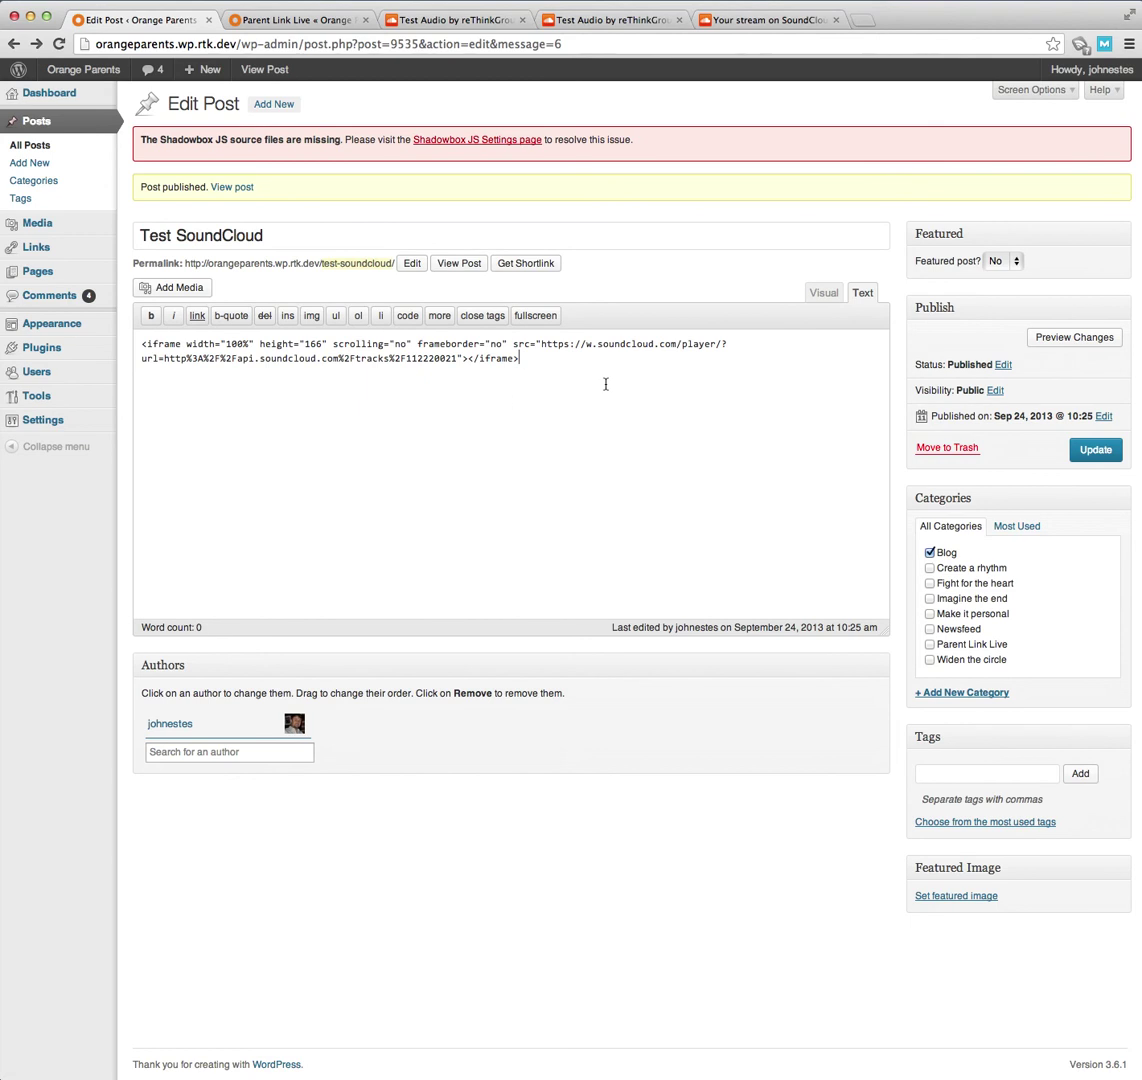
pyautogui.click(36, 44)
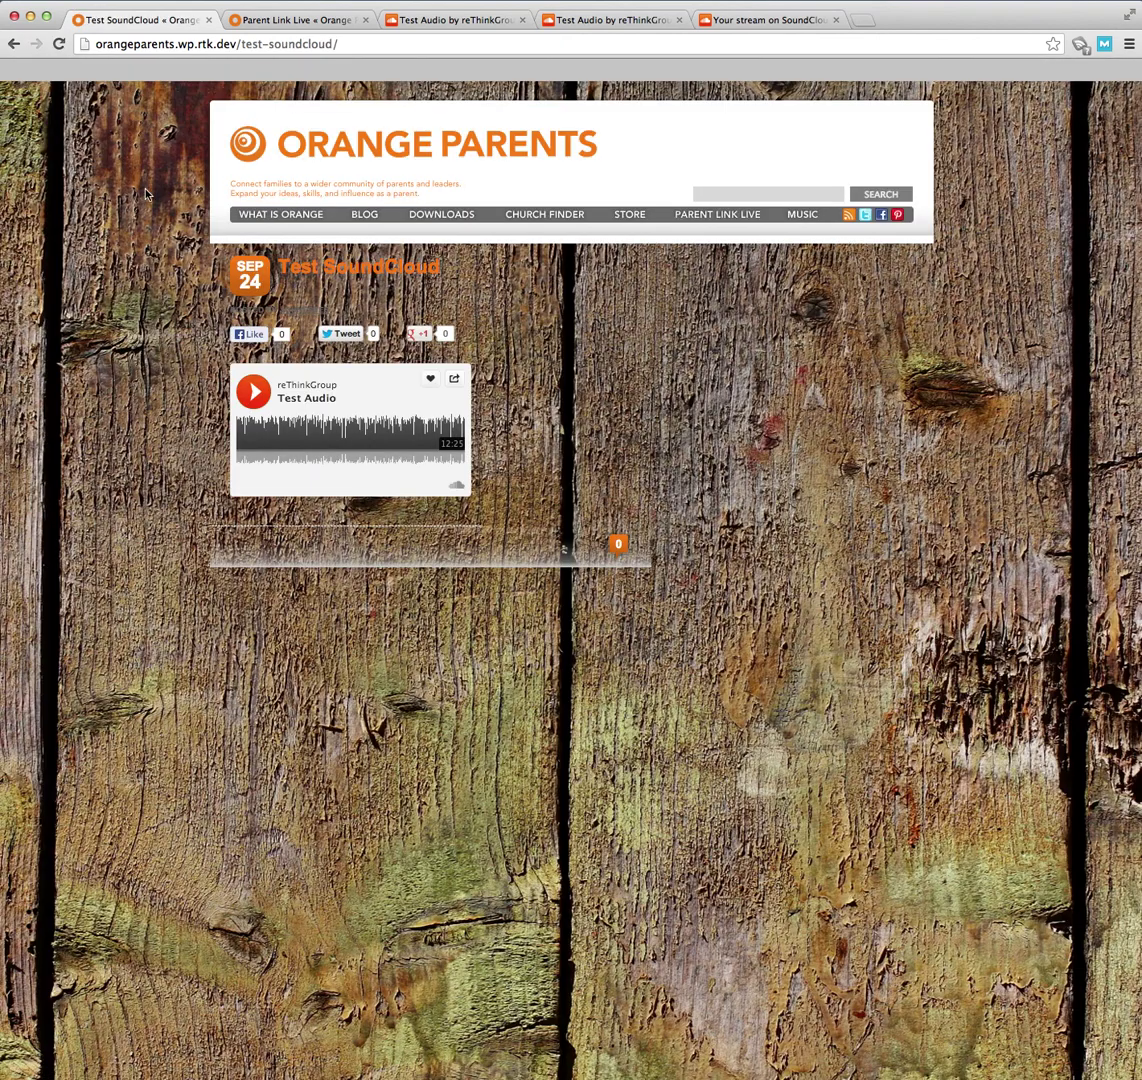
pyautogui.click(20, 48)
pyautogui.click(20, 48)
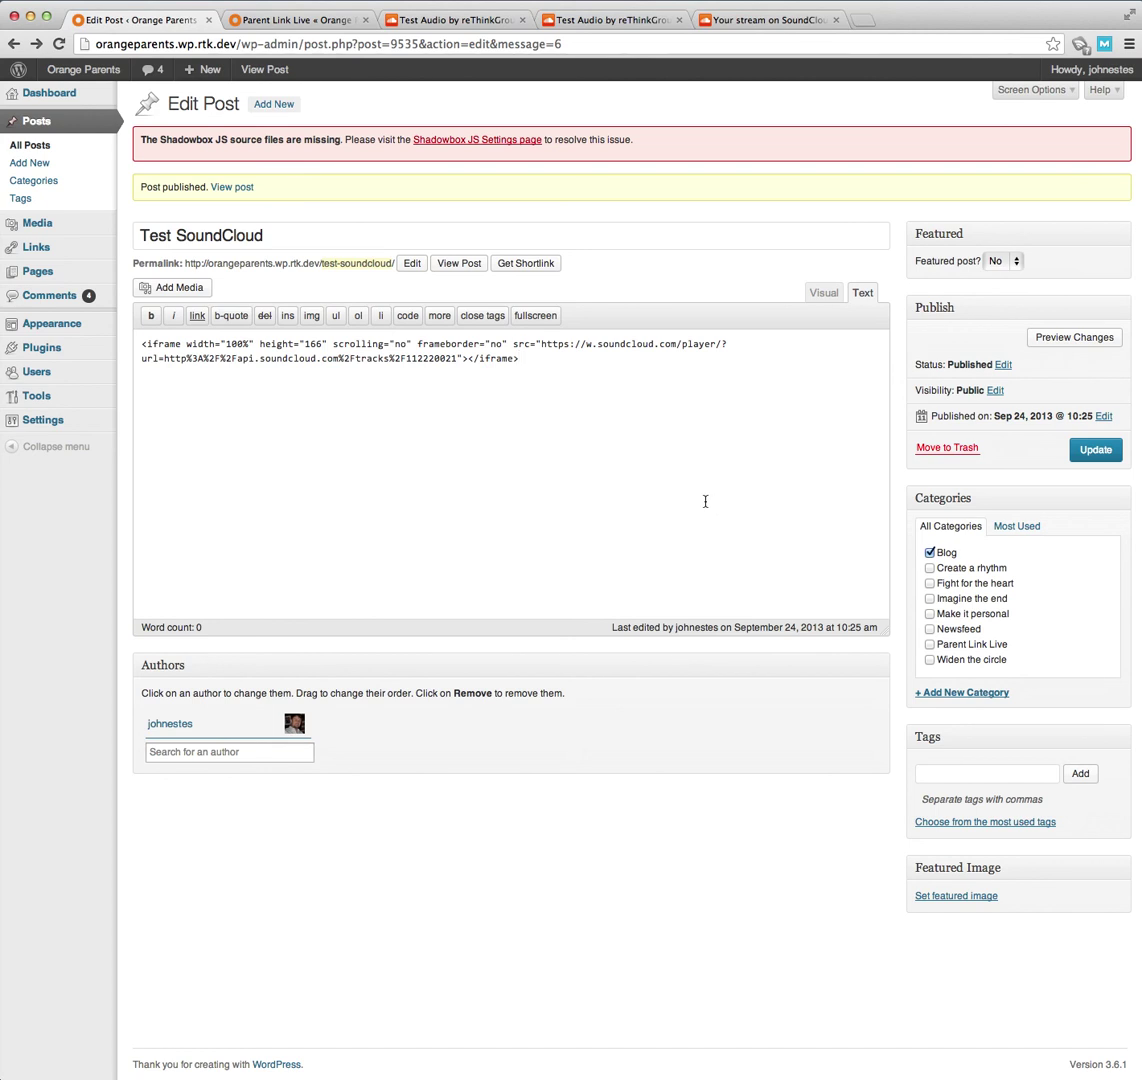
# - On the Test Audio track page, check its sets, open the edit form, then return to WordPress
pyautogui.click(440, 20)
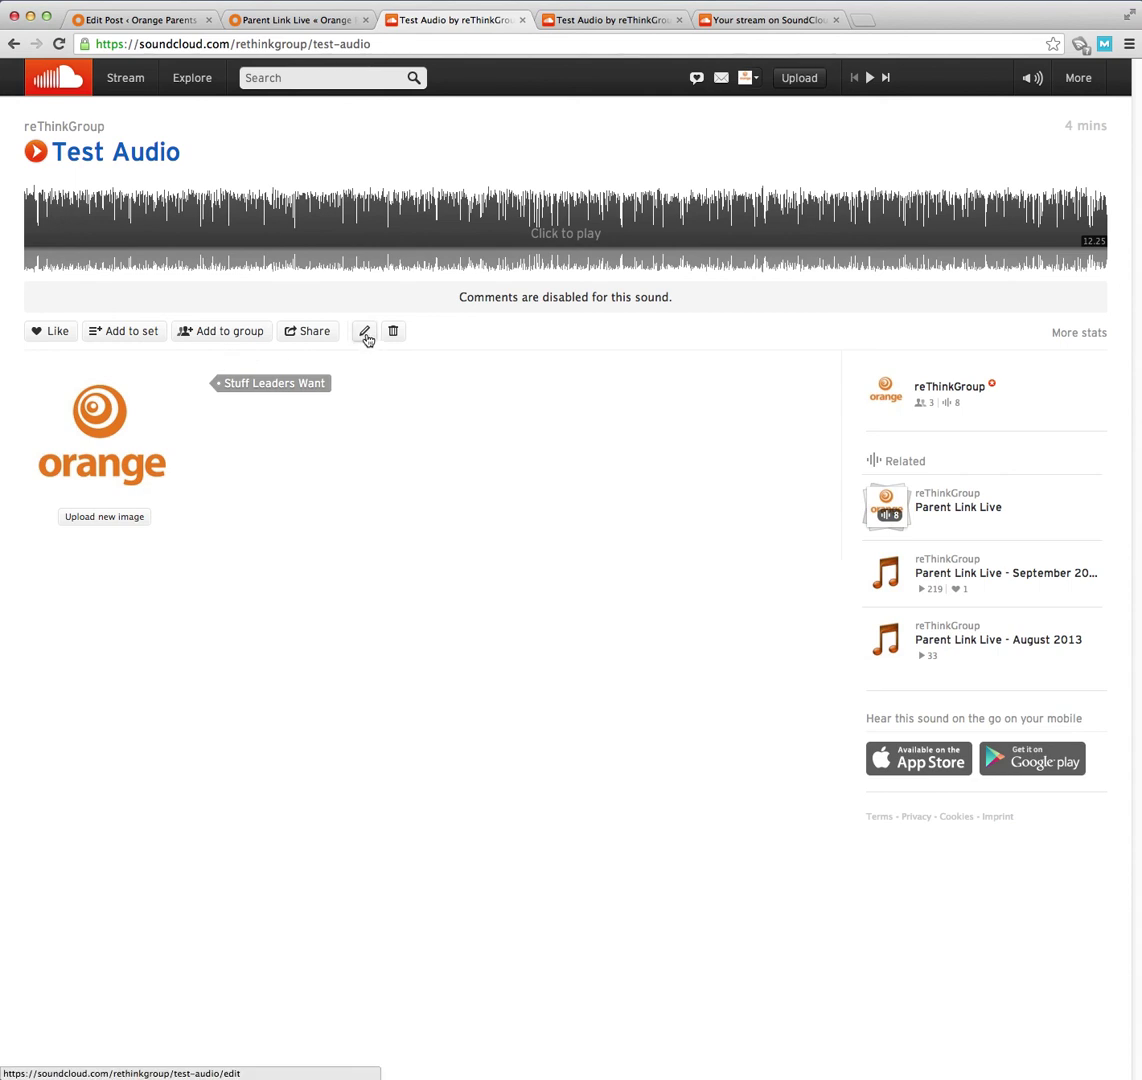
pyautogui.click(128, 333)
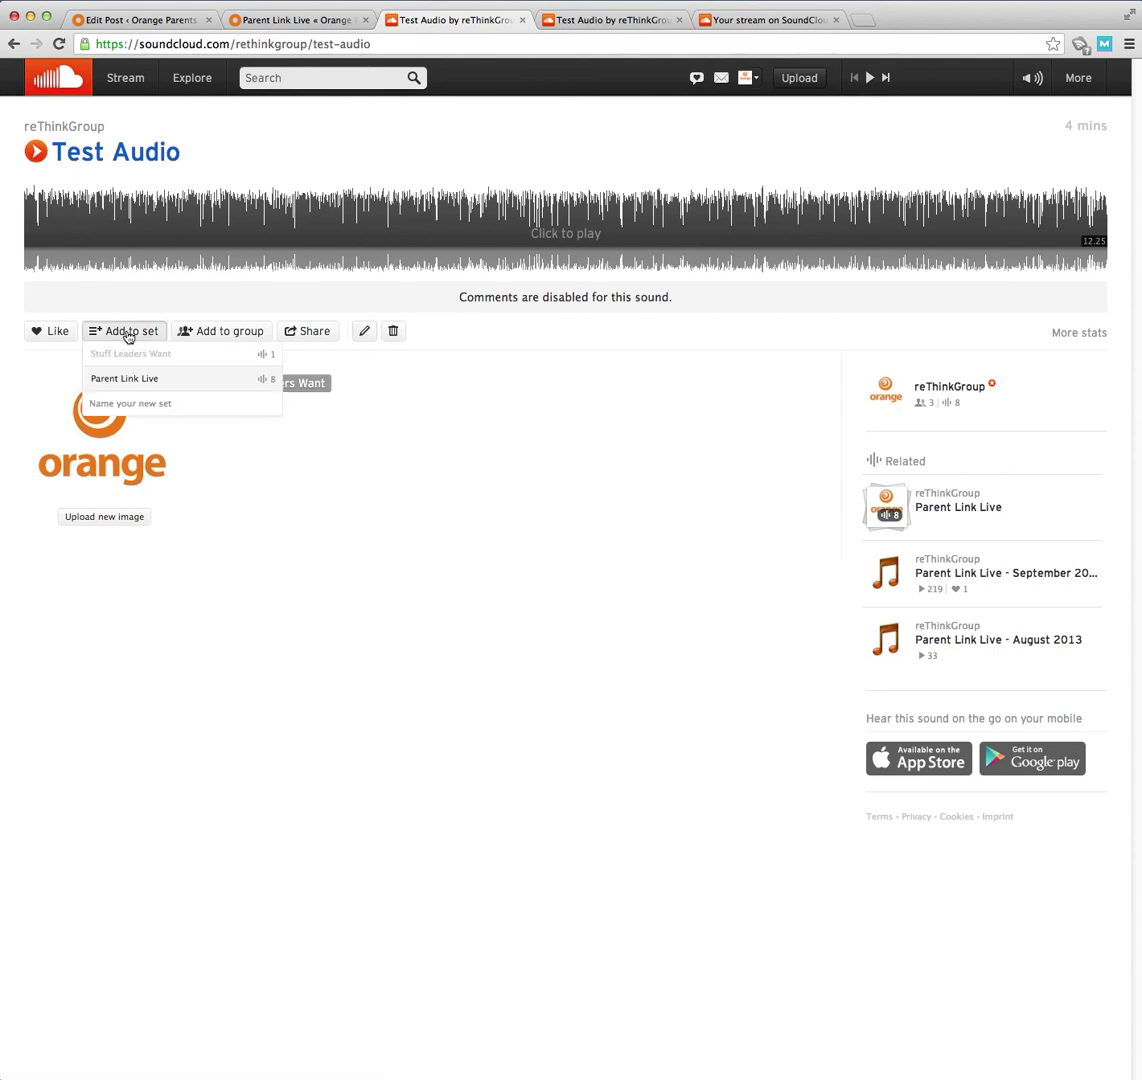
pyautogui.click(364, 331)
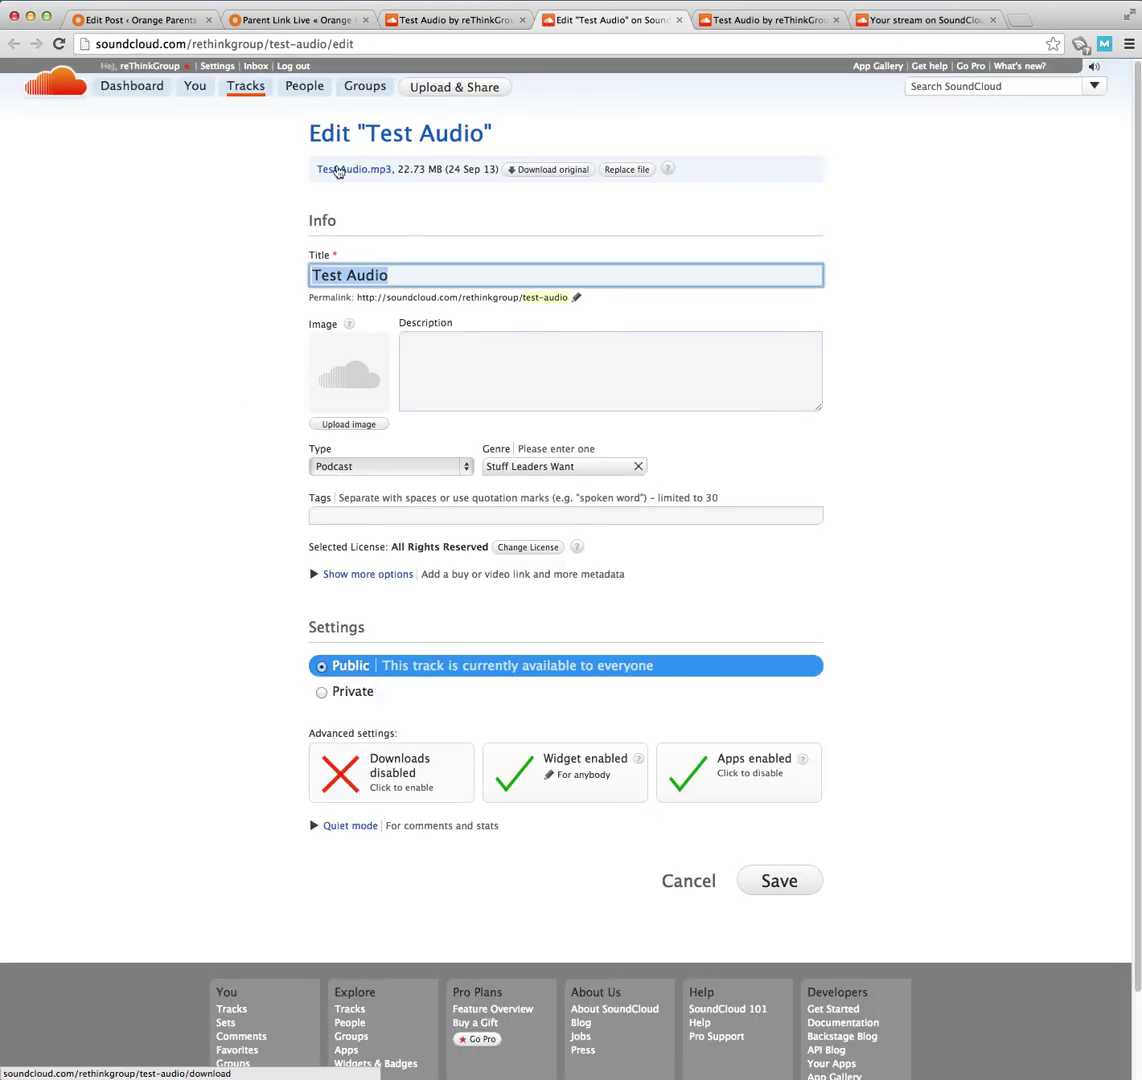
pyautogui.click(128, 22)
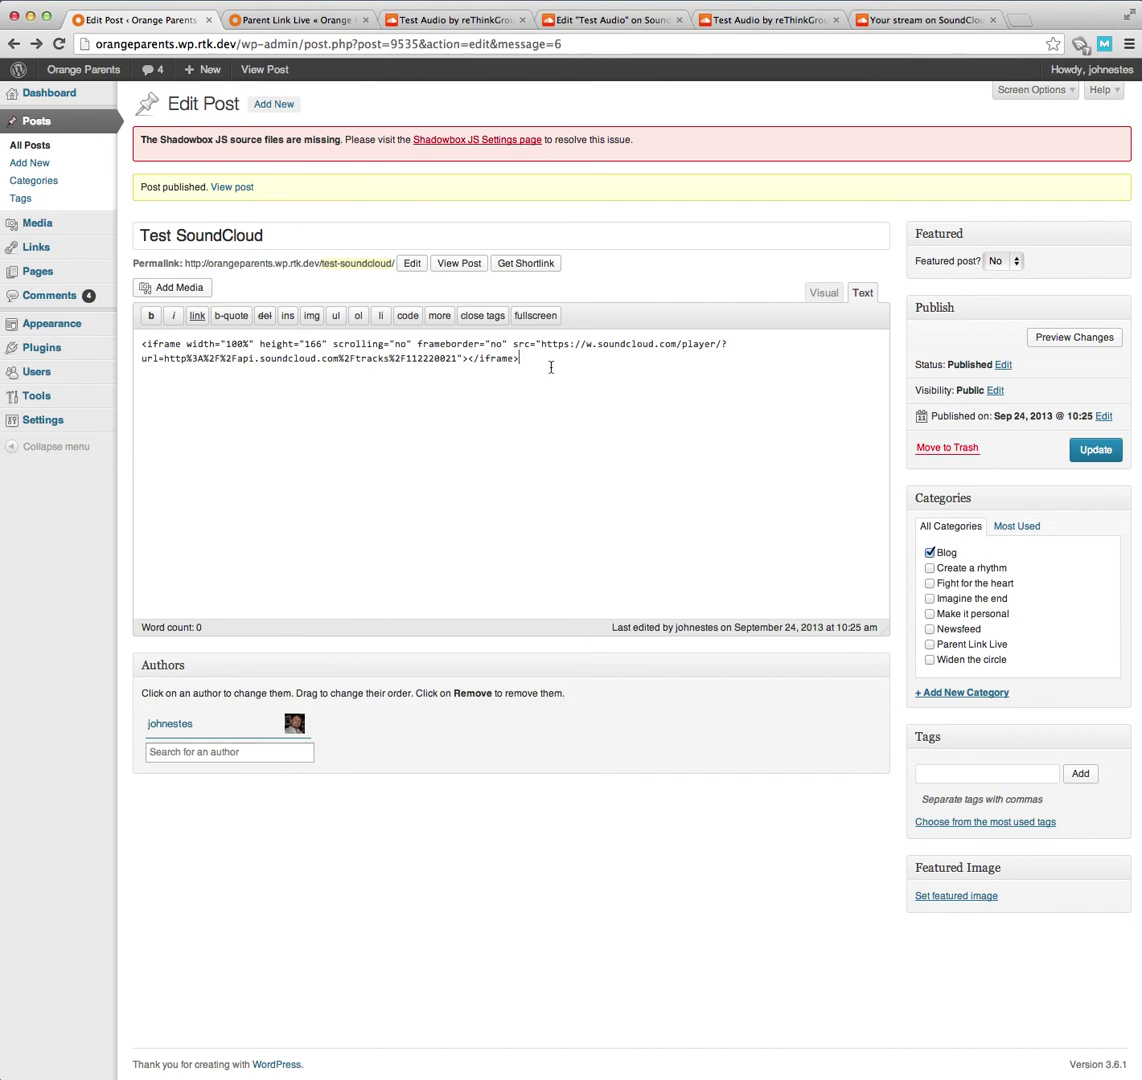
pyautogui.moveTo(521, 360); pyautogui.dragTo(132, 325)
pyautogui.click(555, 453)
pyautogui.doubleClick(491, 357)
pyautogui.press('End')
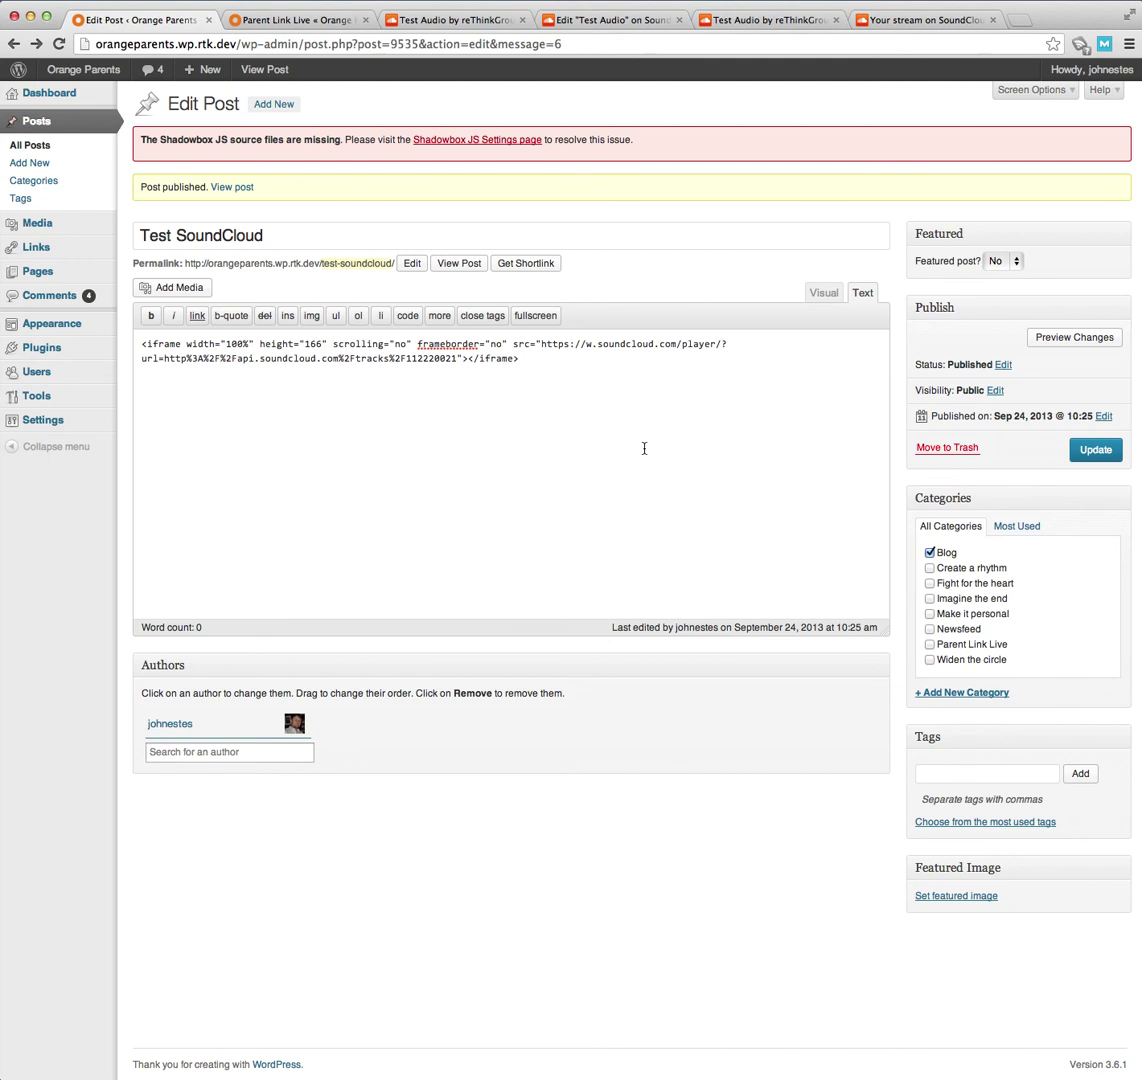